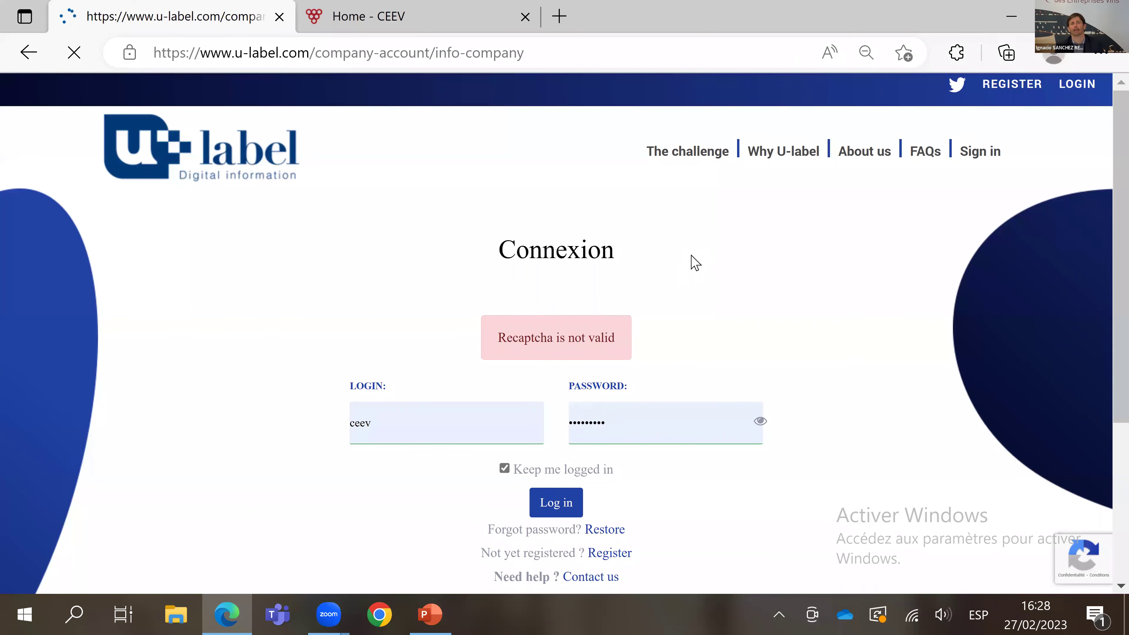
Step: Start creating a new e-label from the company account
click(654, 153)
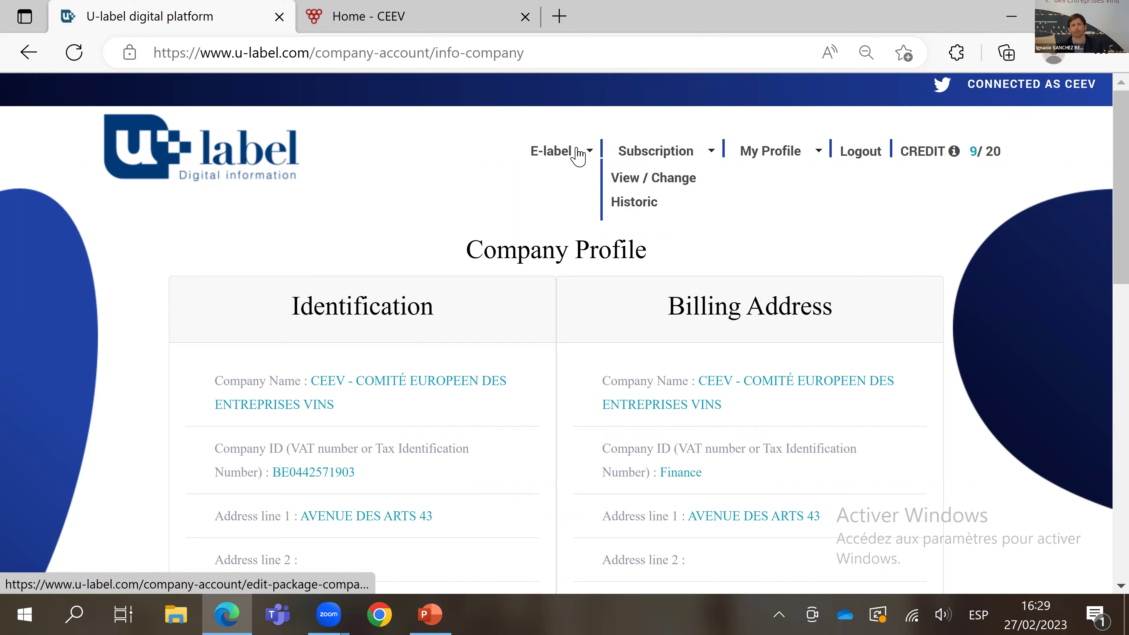
click(551, 151)
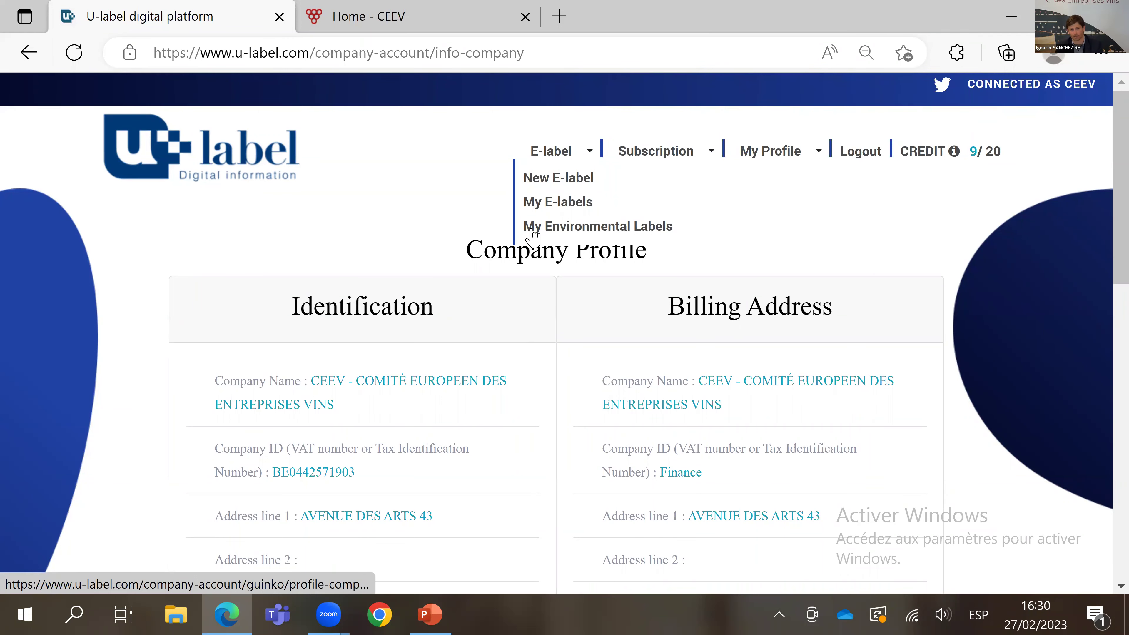
click(559, 179)
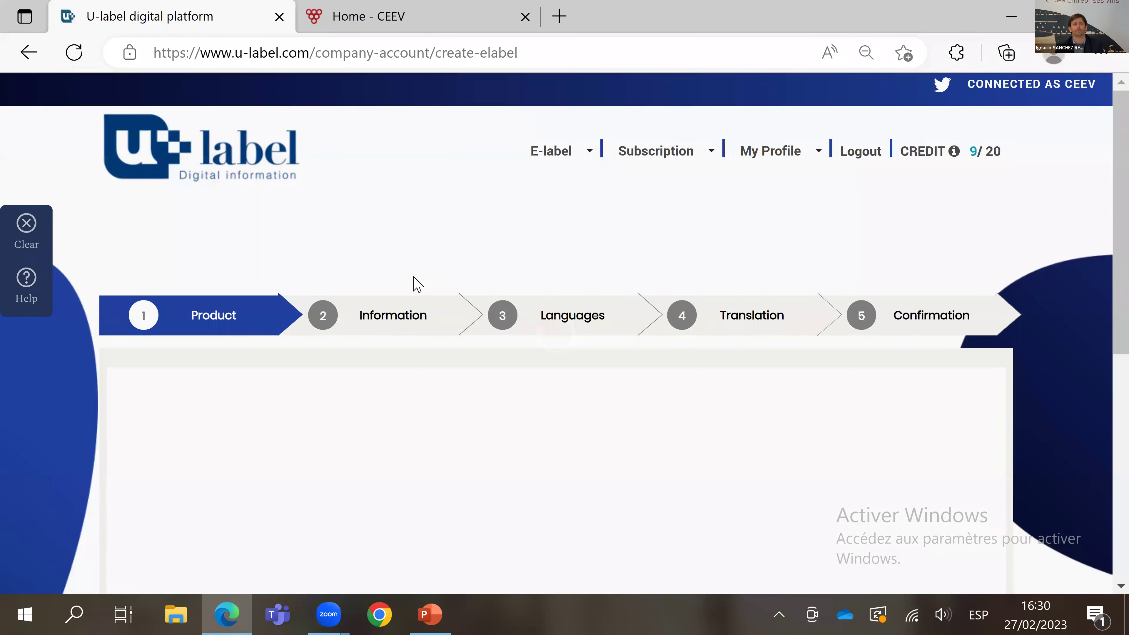
Step: Define the product as Wine with manually inserted data and European Union as destination market, and proceed to the information stage
scroll(411, 277, down, 6)
click(197, 144)
click(828, 246)
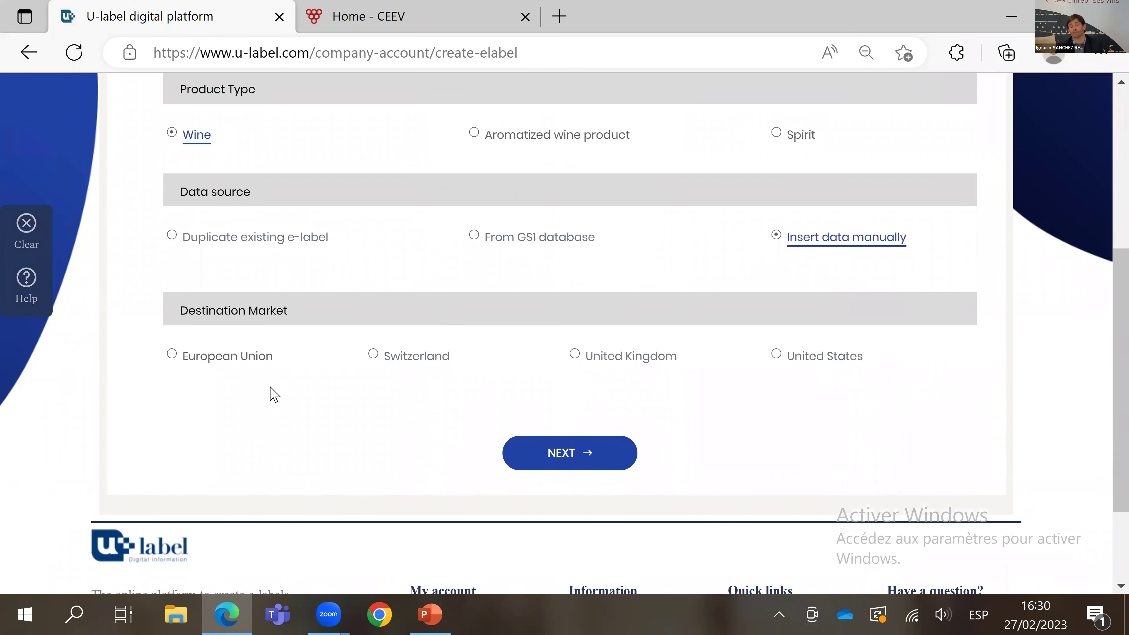
click(221, 363)
click(562, 463)
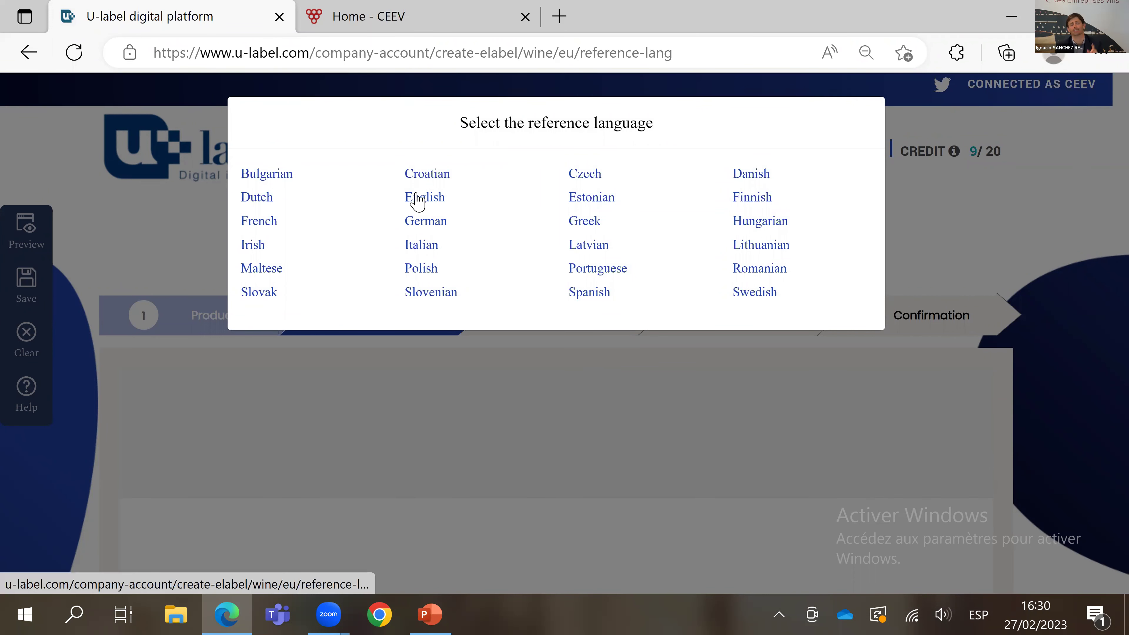
Step: Choose English as the reference language and validate "quality sparkling wine" as the product category
click(411, 306)
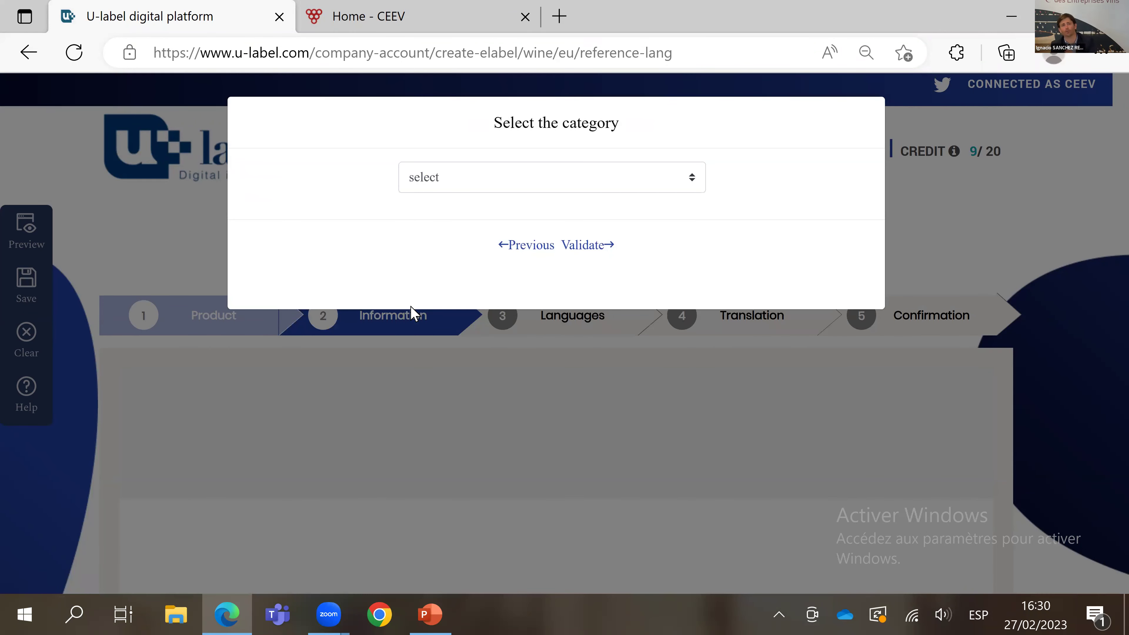
click(515, 182)
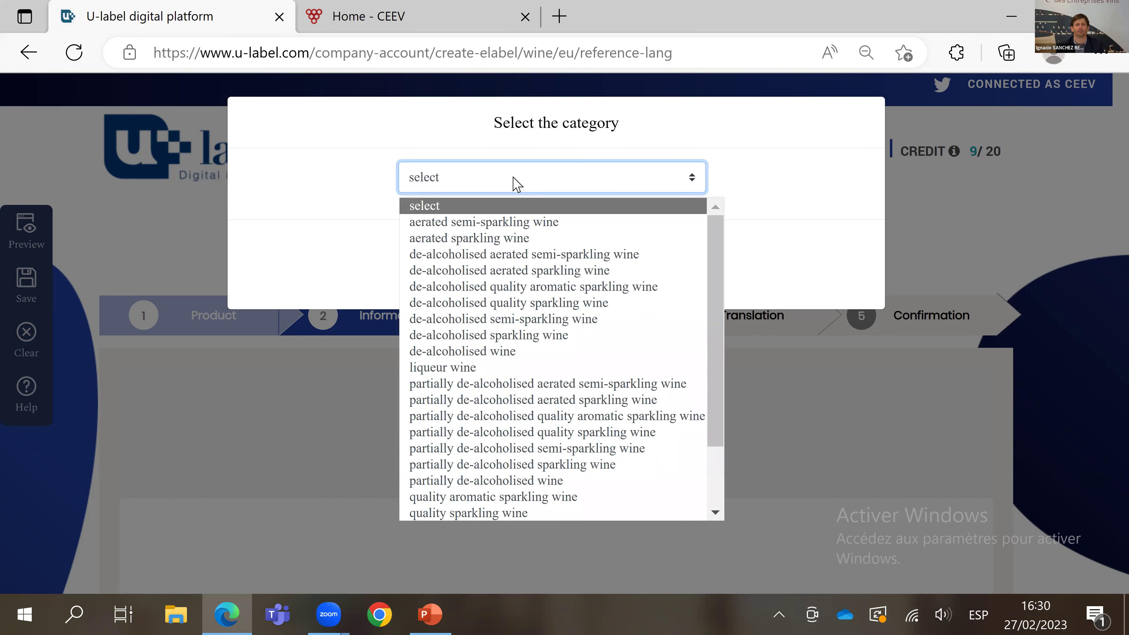
click(537, 514)
click(585, 246)
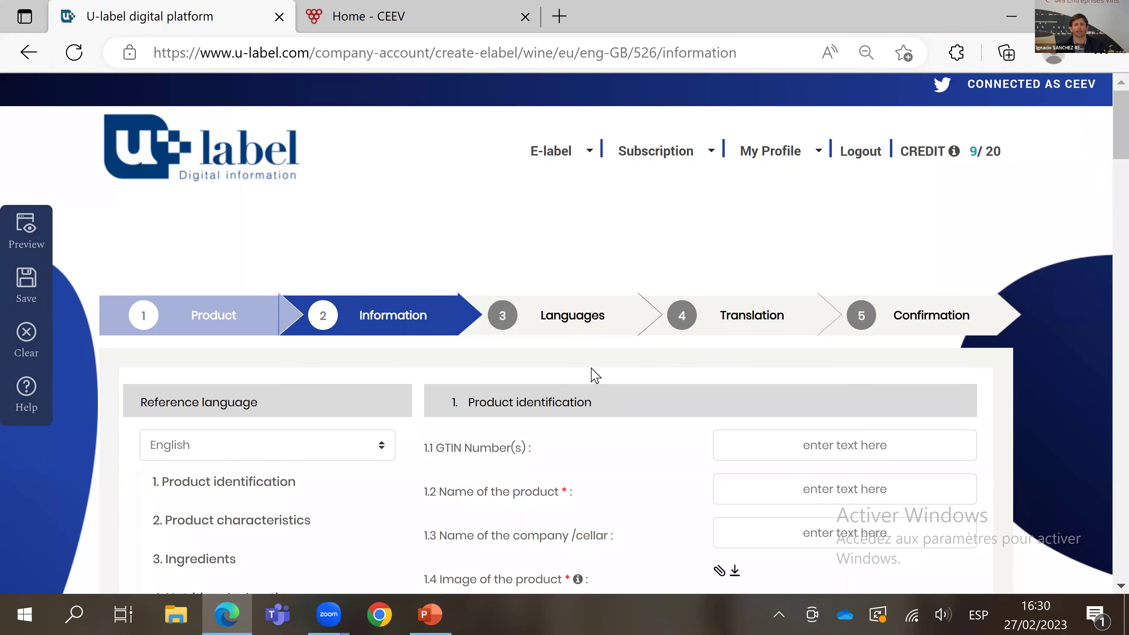
Step: Enter "Reffvbdf" as the name of the product
scroll(640, 398, down, 2)
scroll(642, 408, down, 2)
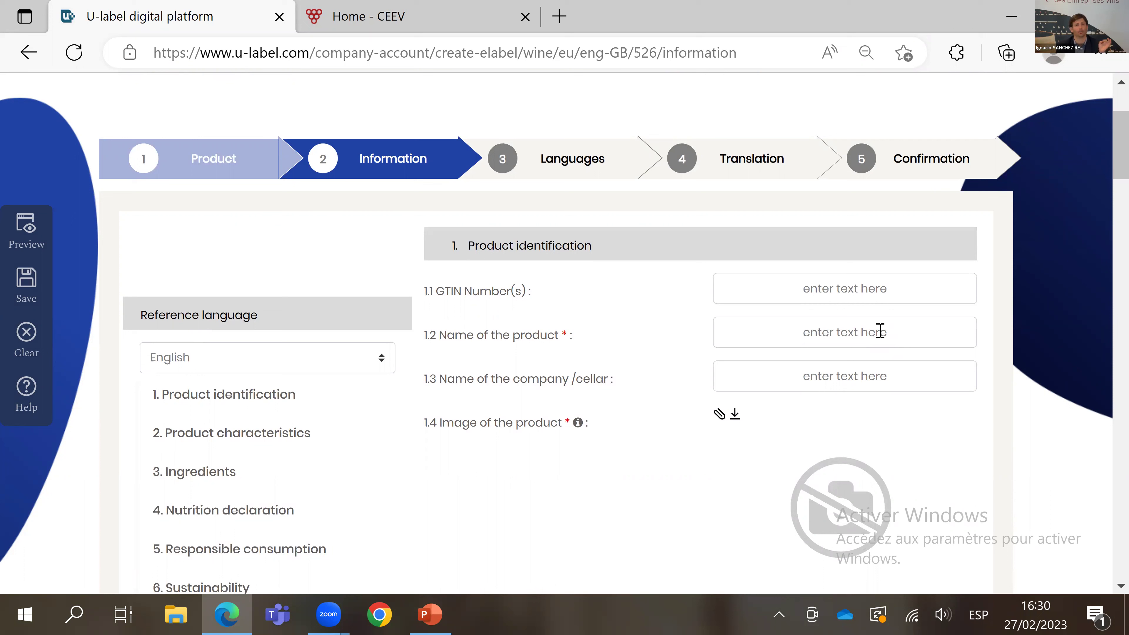
click(862, 331)
text(Ref)
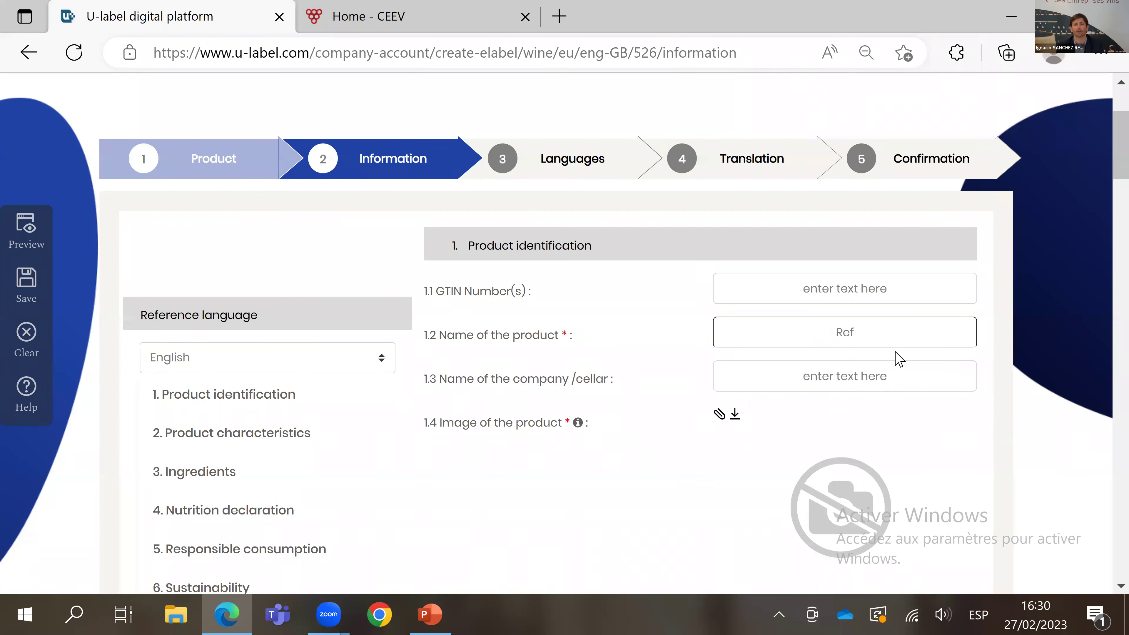
text(fvbdf)
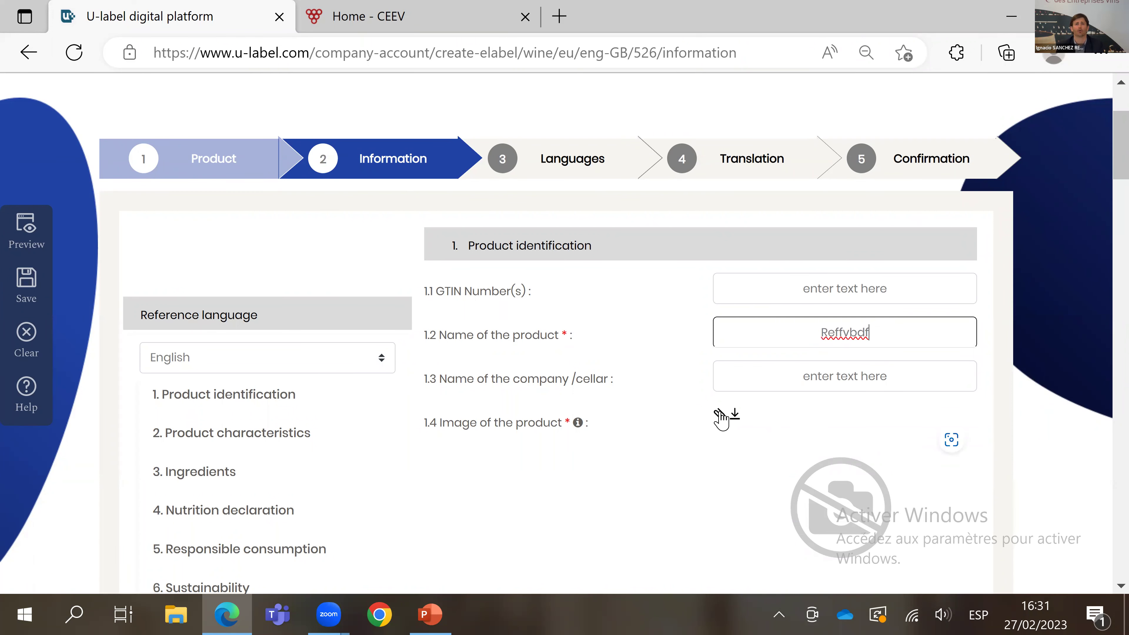
Step: Upload "Bottle - sparkling wine - CEEV 2" as the image of the product
click(720, 415)
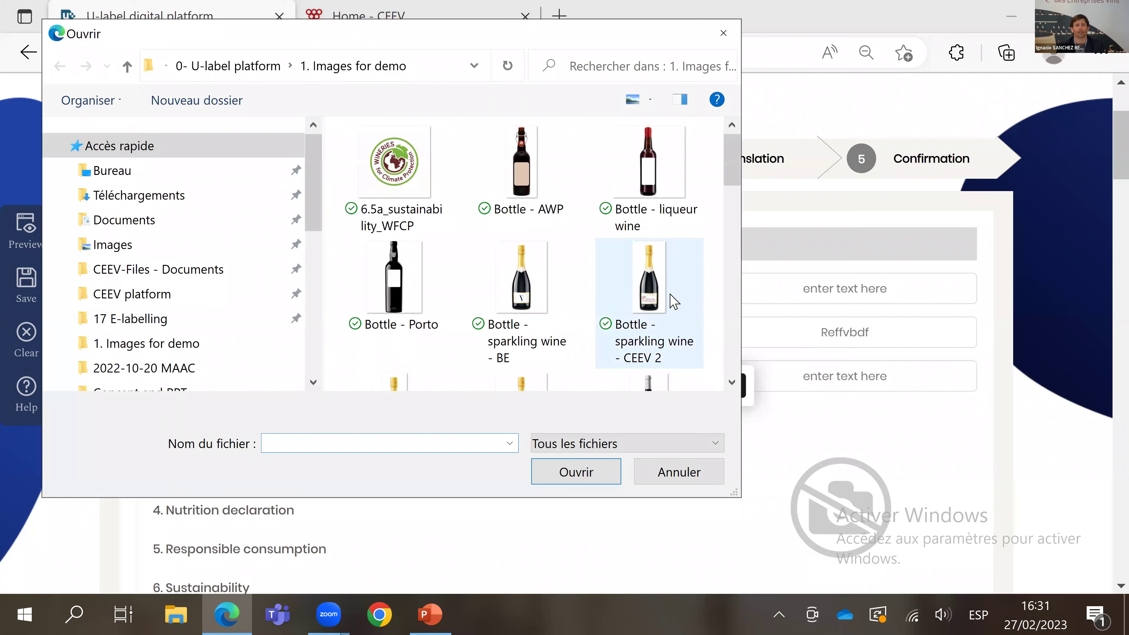
click(674, 302)
click(577, 472)
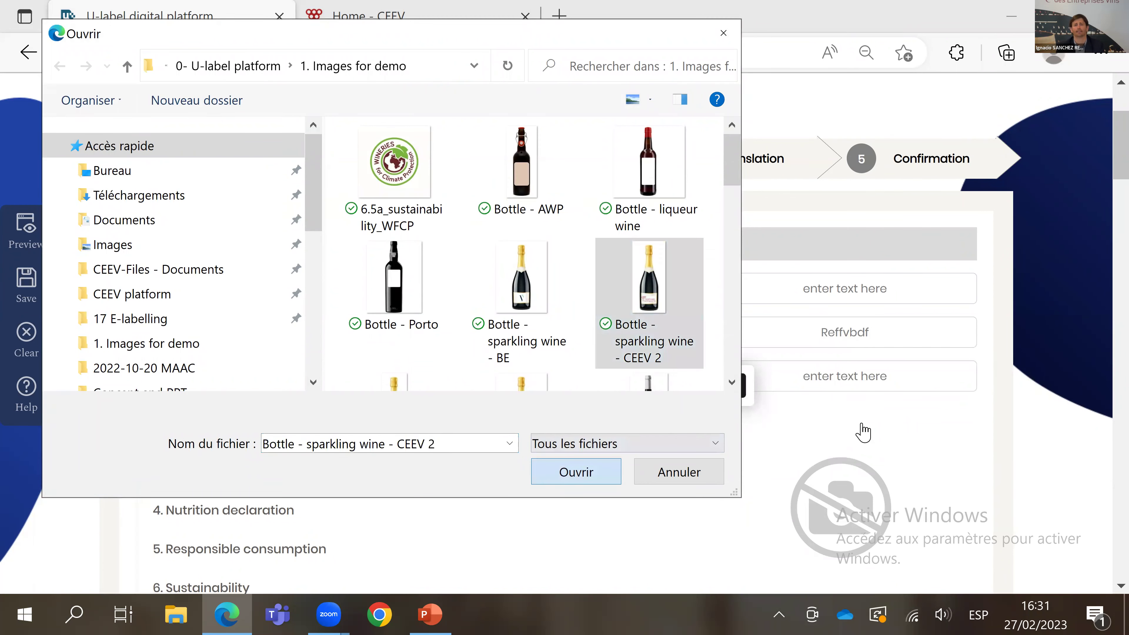
Step: Set the product's country to Spain in the product identification section
scroll(862, 429, down, 5)
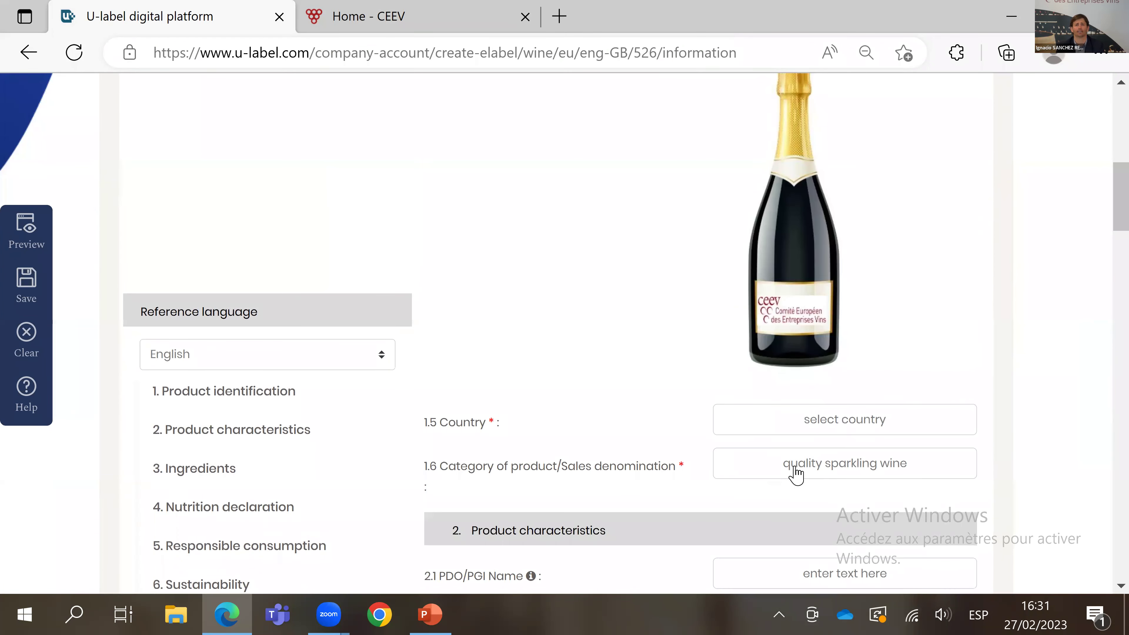
click(795, 474)
click(587, 370)
click(786, 428)
text(spain)
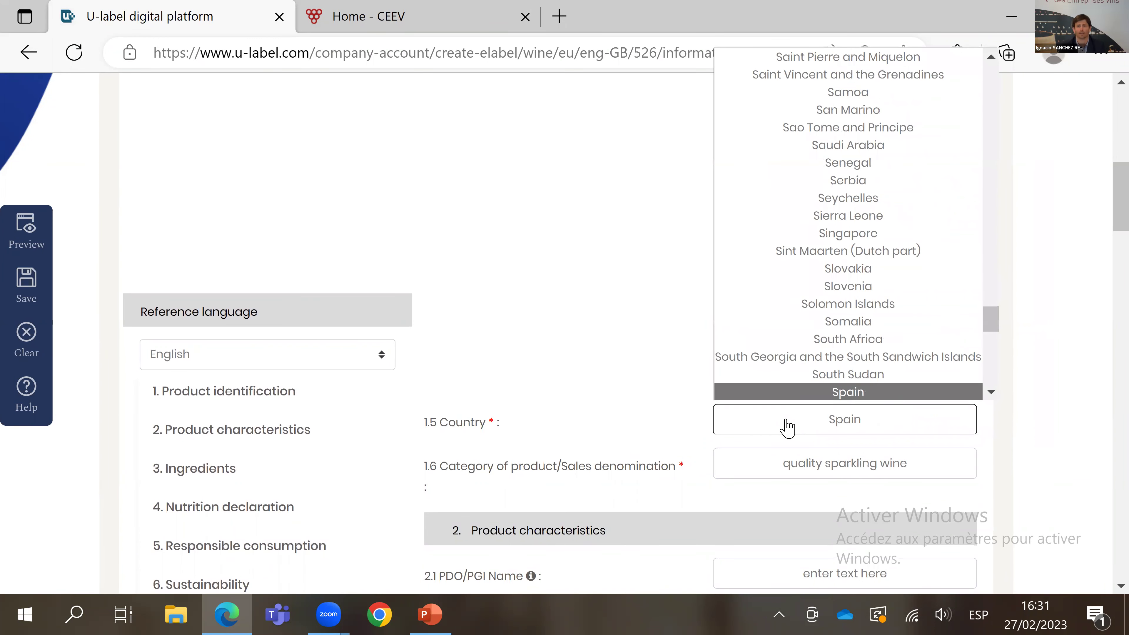
key(Return)
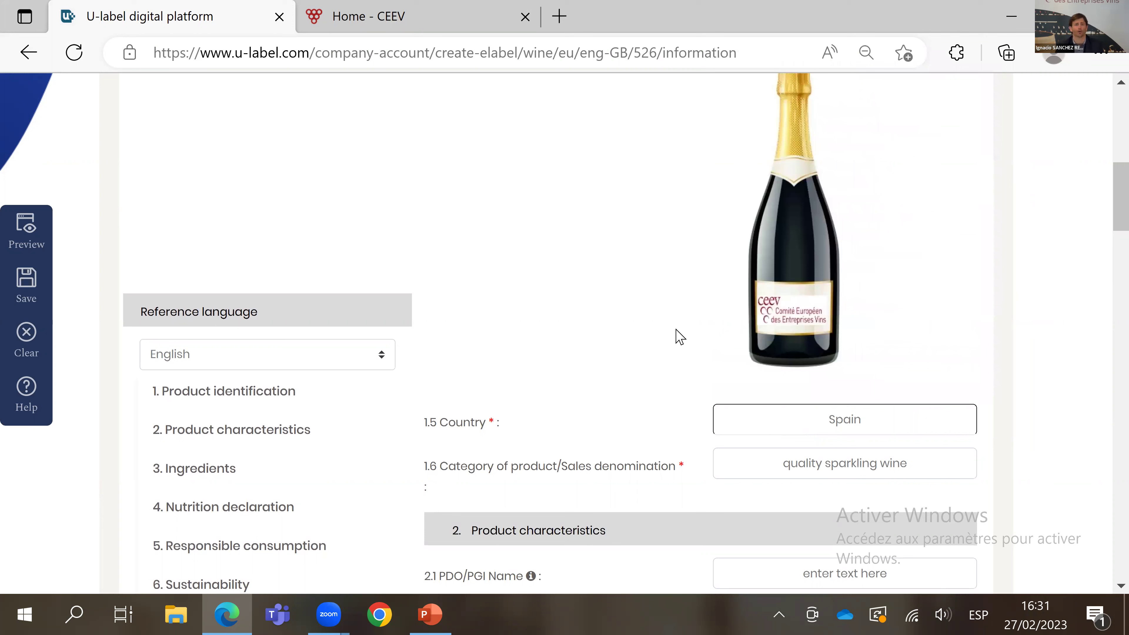
Step: Change the product name to "Viñas viejas" and enter "Bodegas Saranda" as the name of the company/cellar
scroll(671, 356, down, 2)
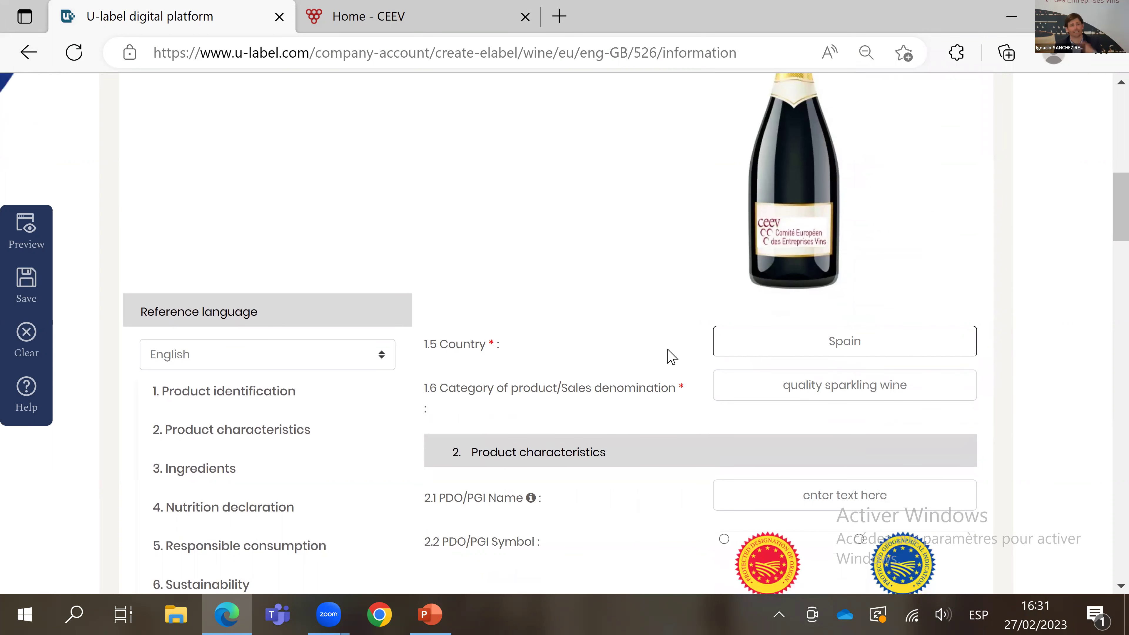
scroll(671, 356, up, 6)
scroll(671, 356, up, 2)
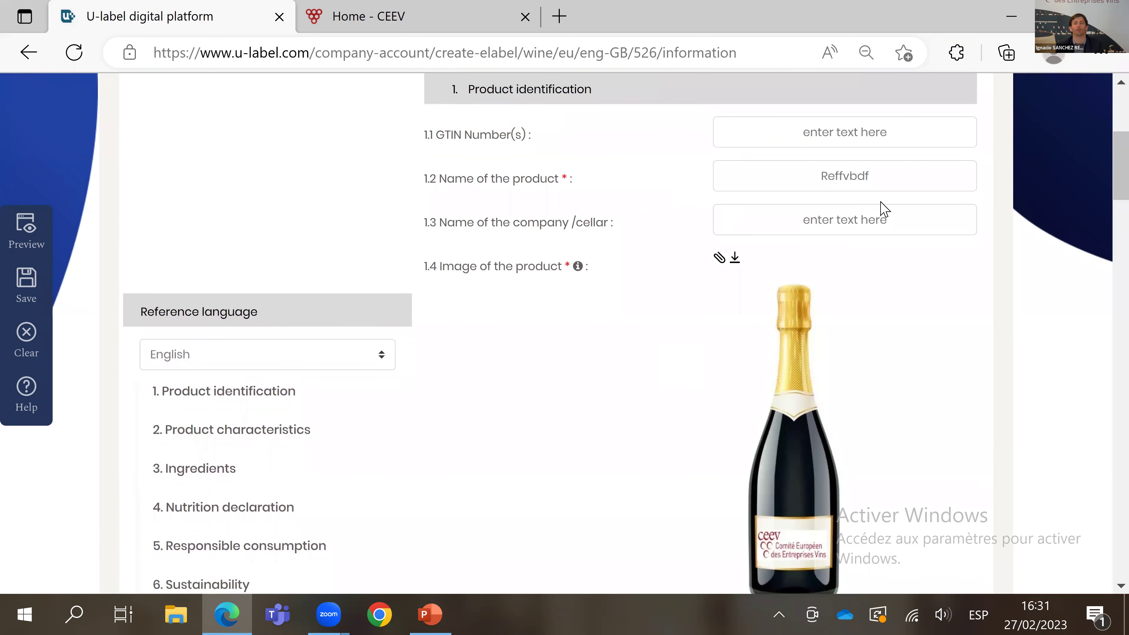
double_click(860, 176)
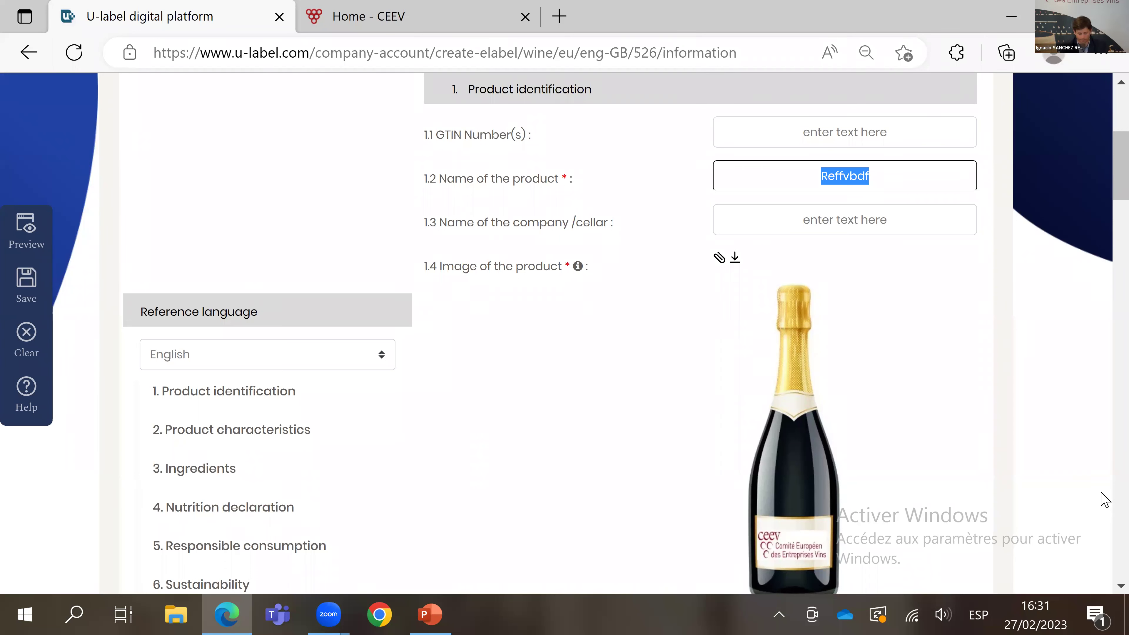
text(Viña)
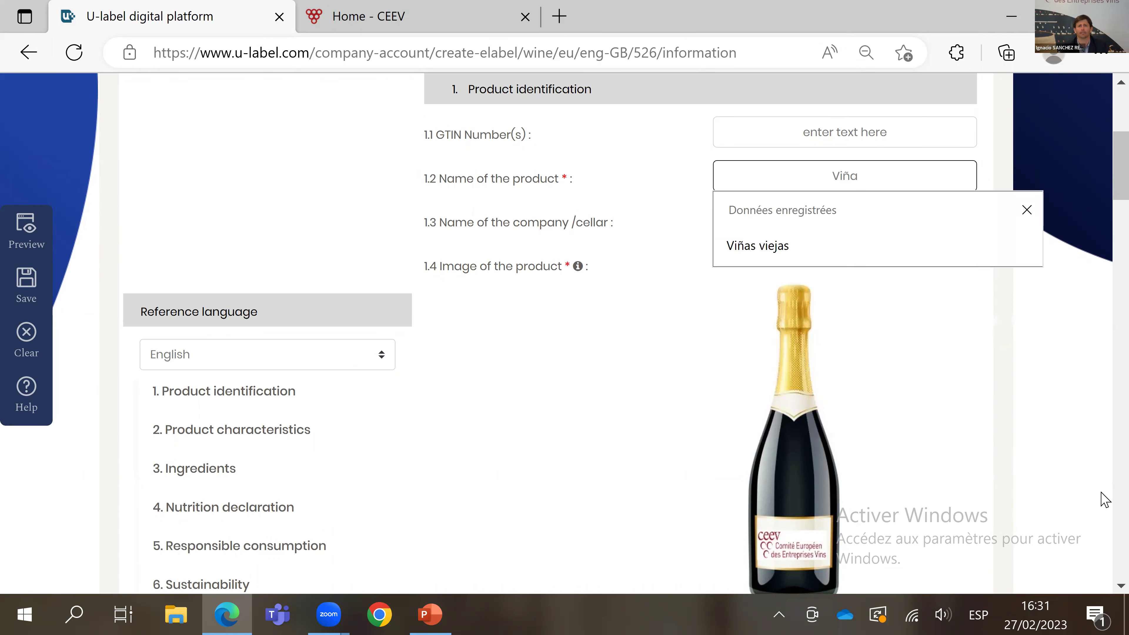
key(Down)
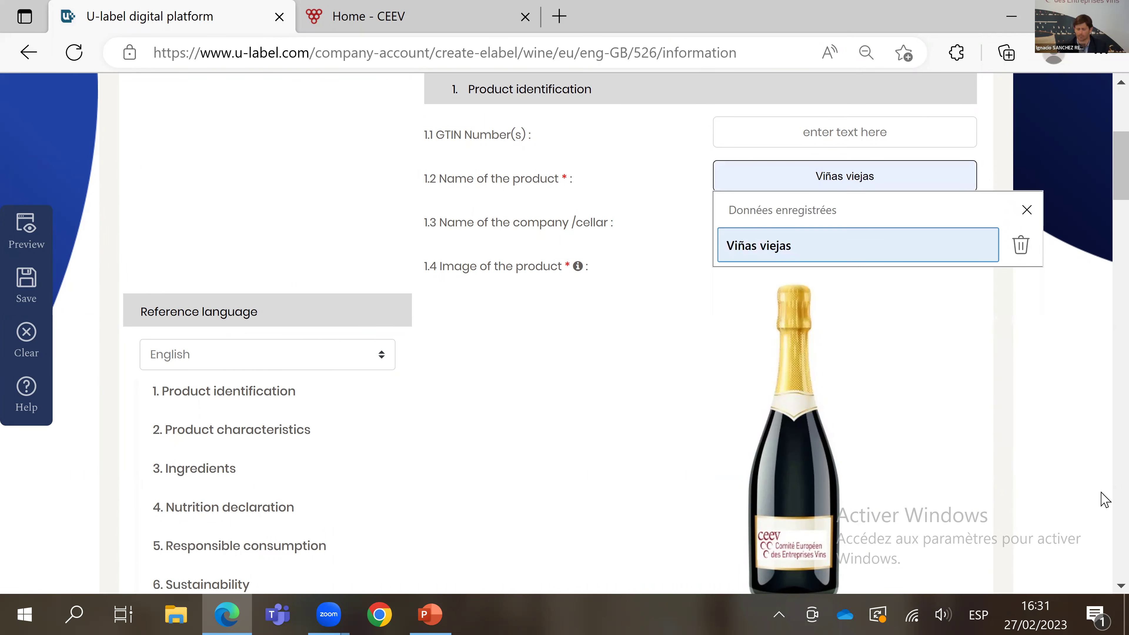
key(Return)
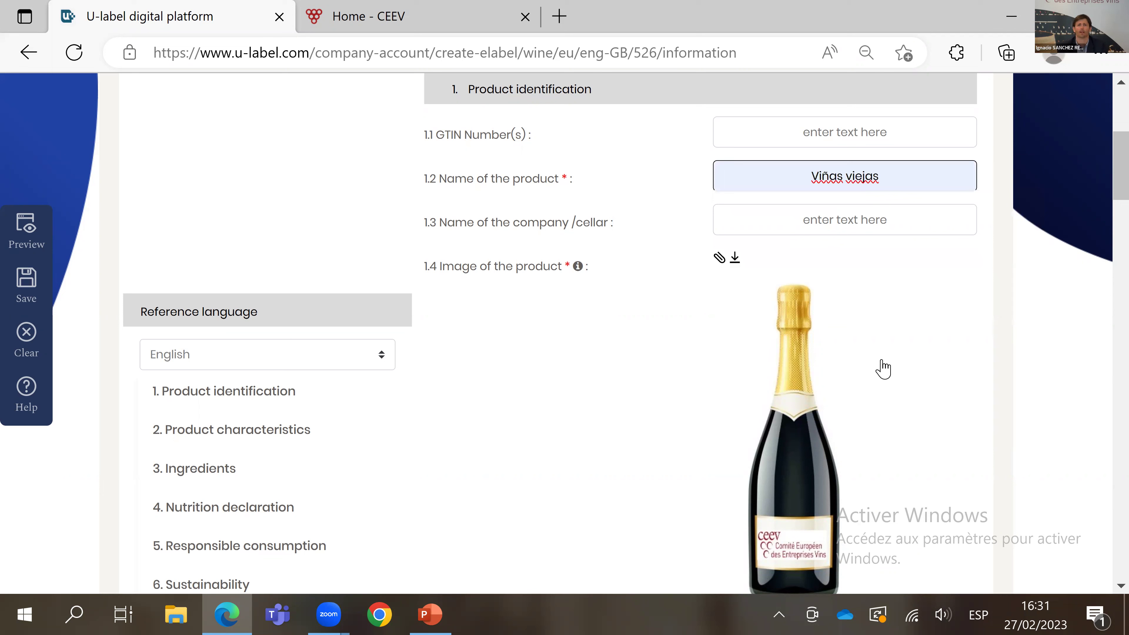
click(864, 218)
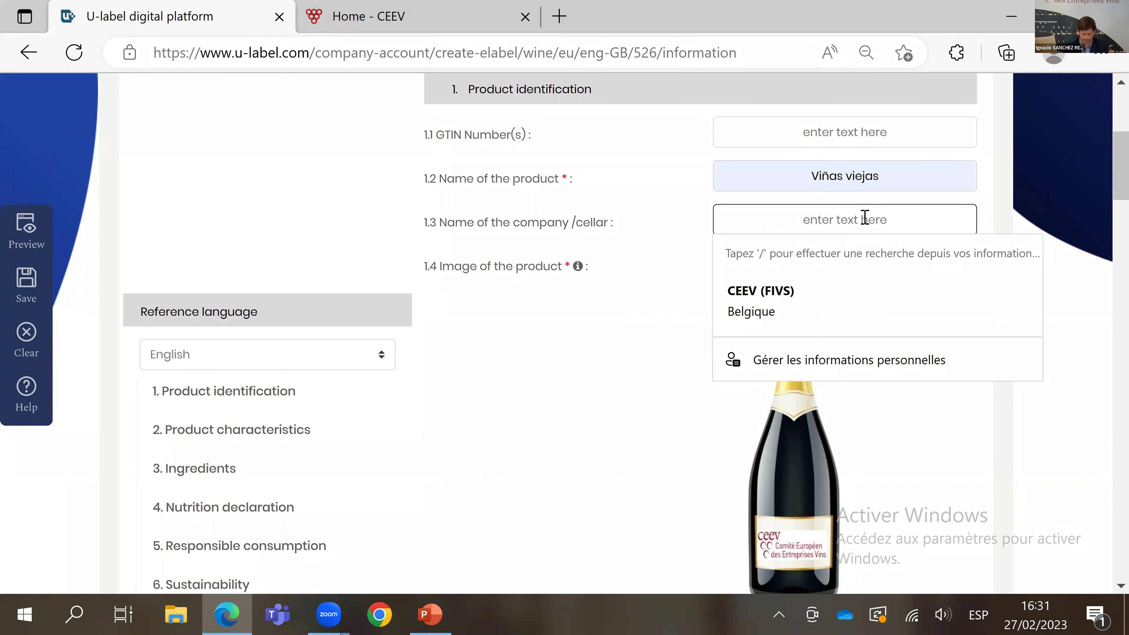
text(Bodegas Saranda)
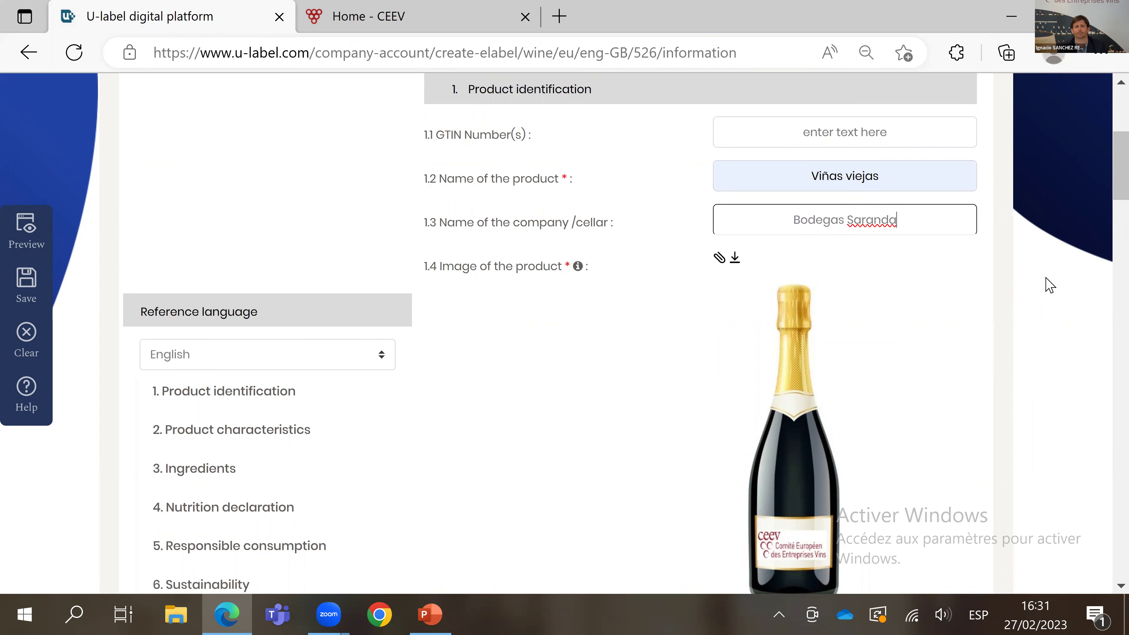
Step: Enter "Cava" as the PDO/PGI name and select the red Protected Designation of Origin symbol
scroll(1015, 284, down, 1)
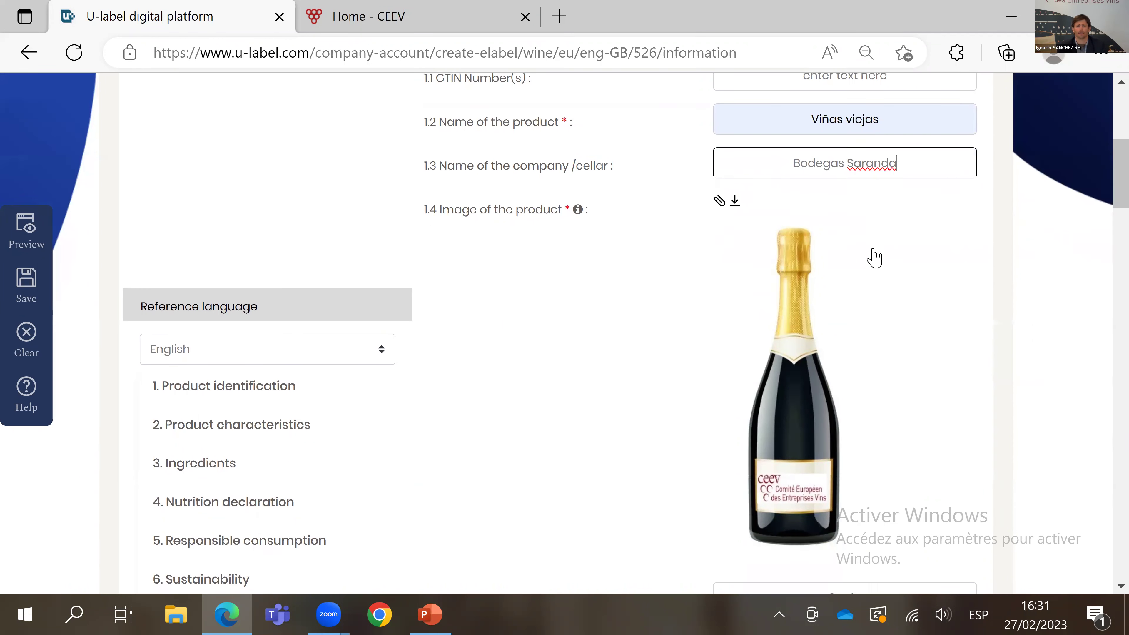
scroll(878, 312, down, 3)
scroll(880, 345, down, 5)
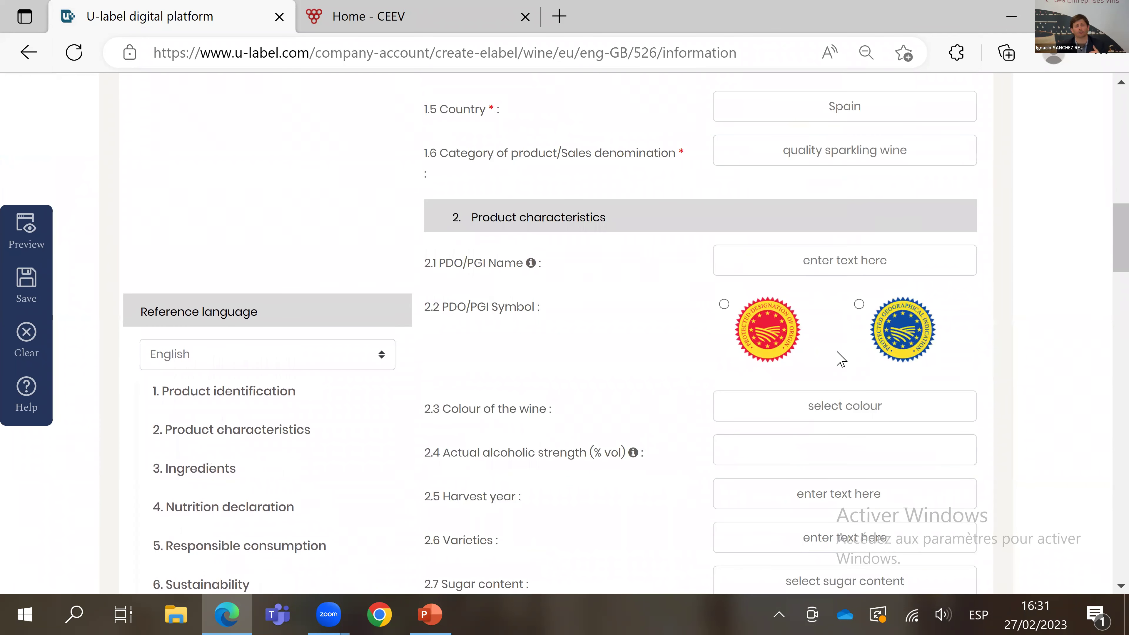
click(795, 259)
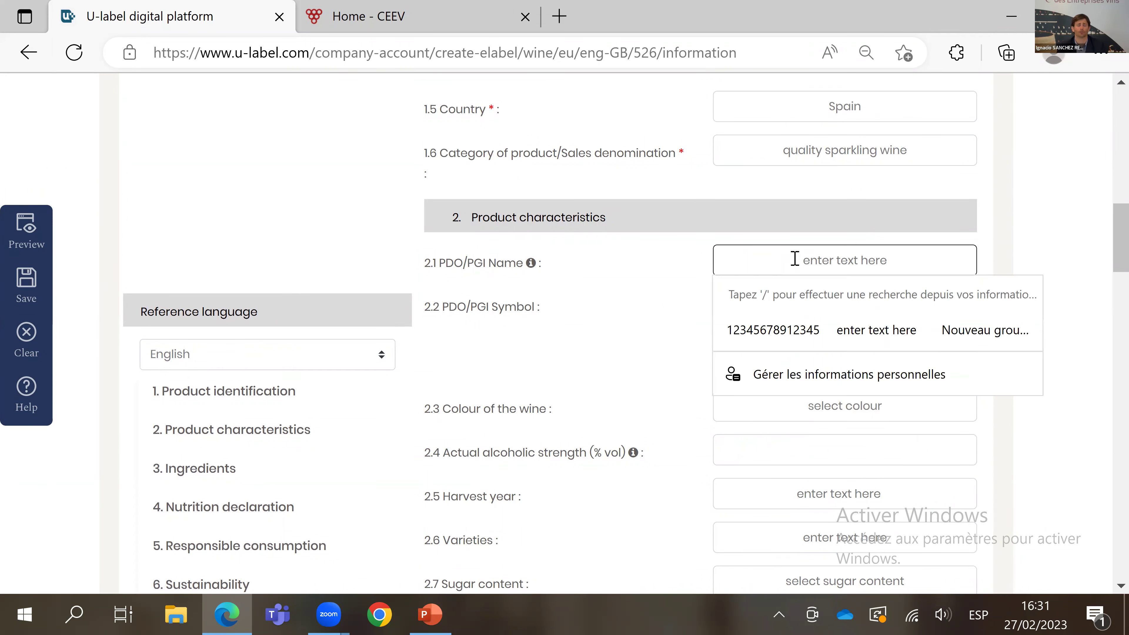
click(671, 280)
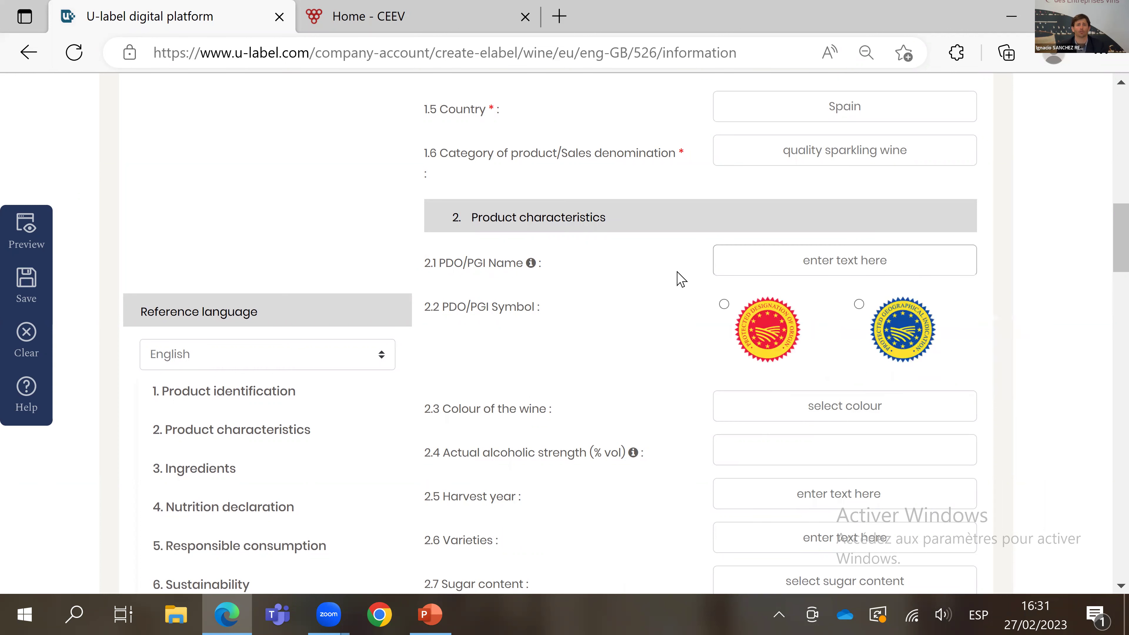
click(781, 253)
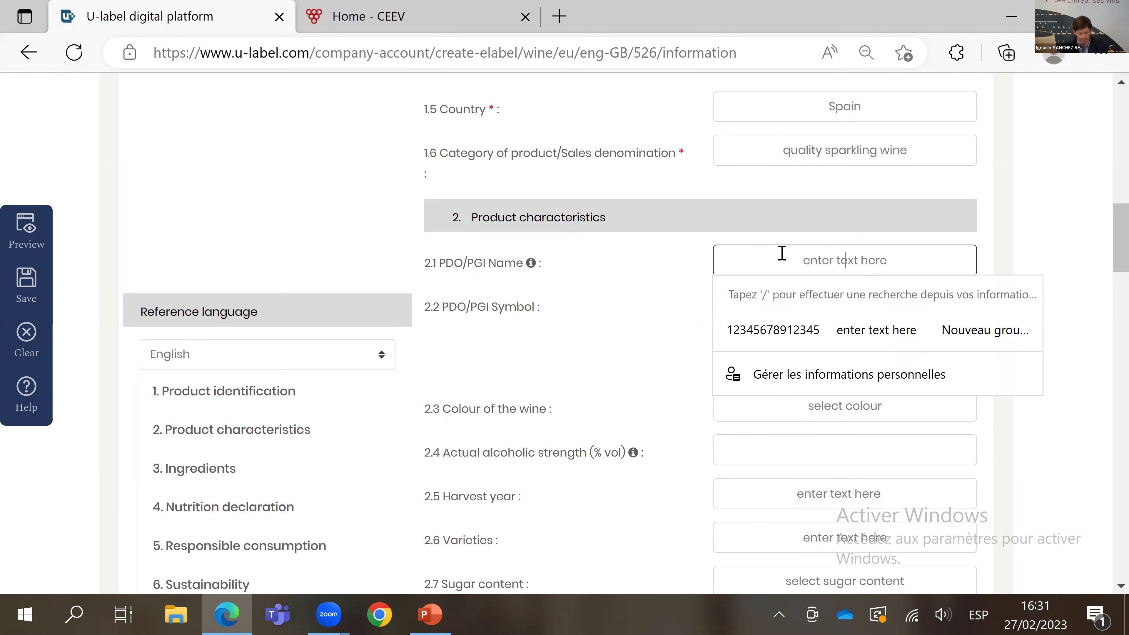
text(Cava)
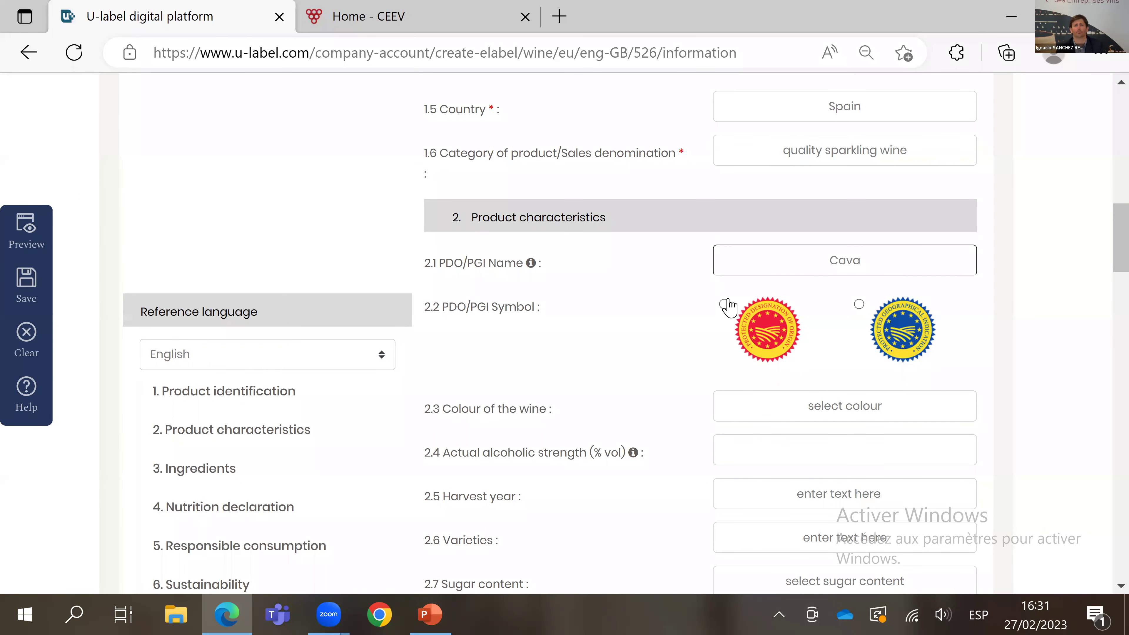
click(724, 304)
Step: Set the colour of the wine to white wine and the actual alcoholic strength to 13 % vol
scroll(876, 324, down, 2)
click(868, 329)
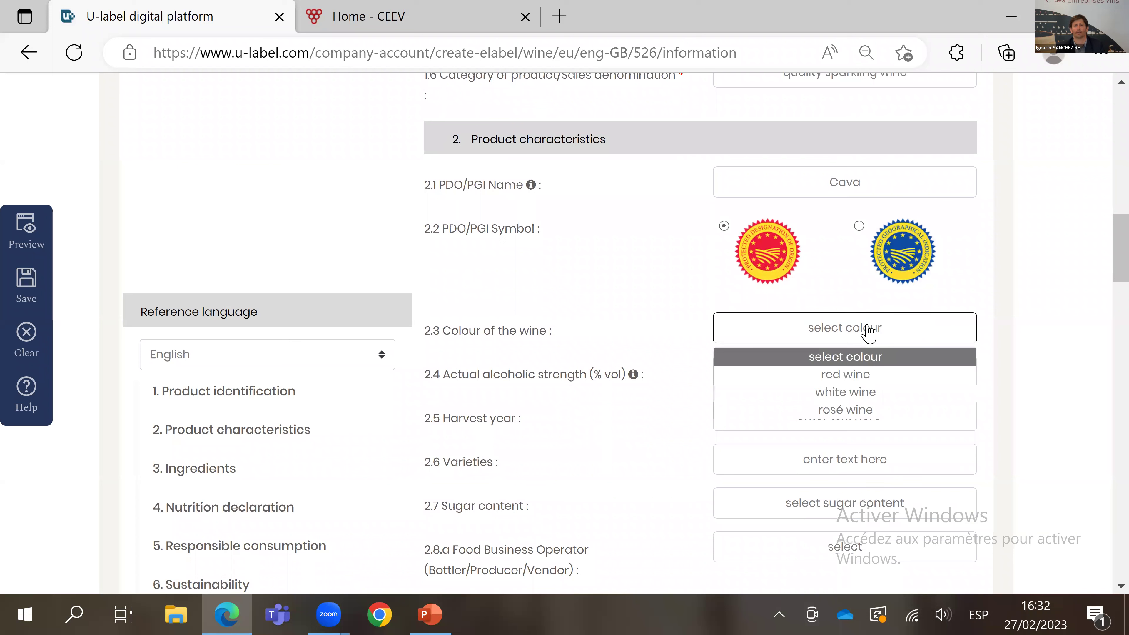
click(864, 392)
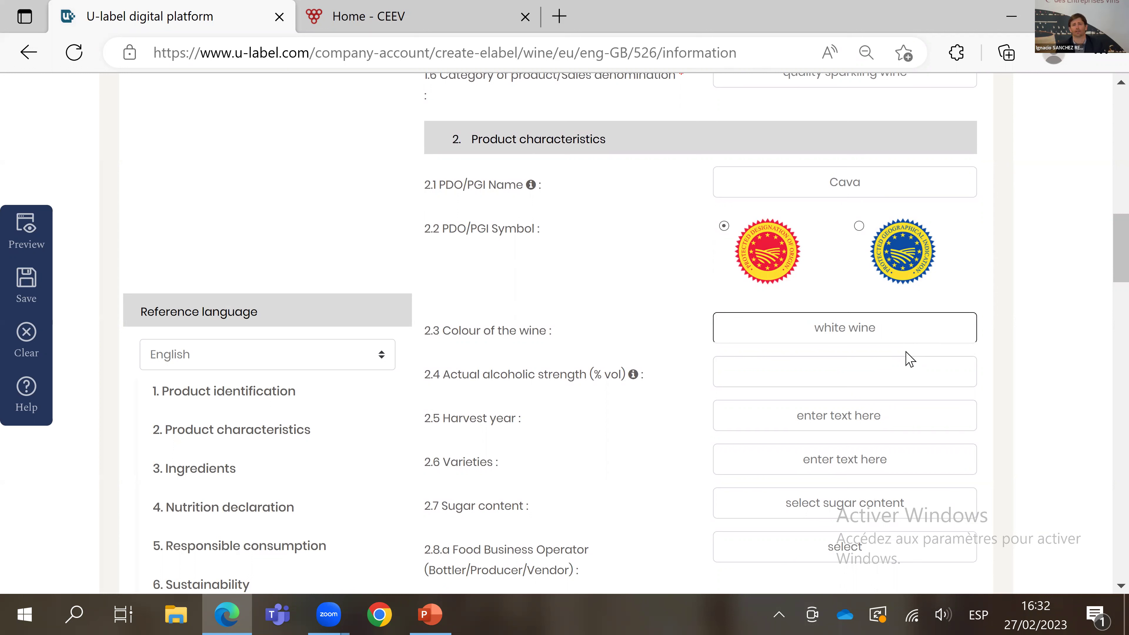
click(869, 372)
text(13)
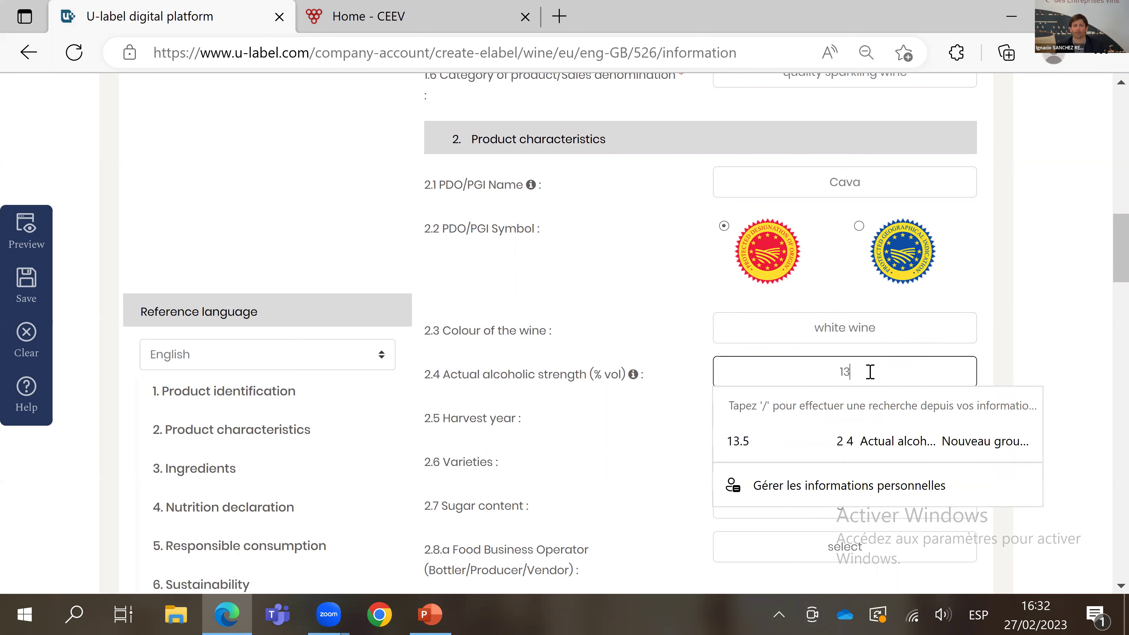
click(640, 435)
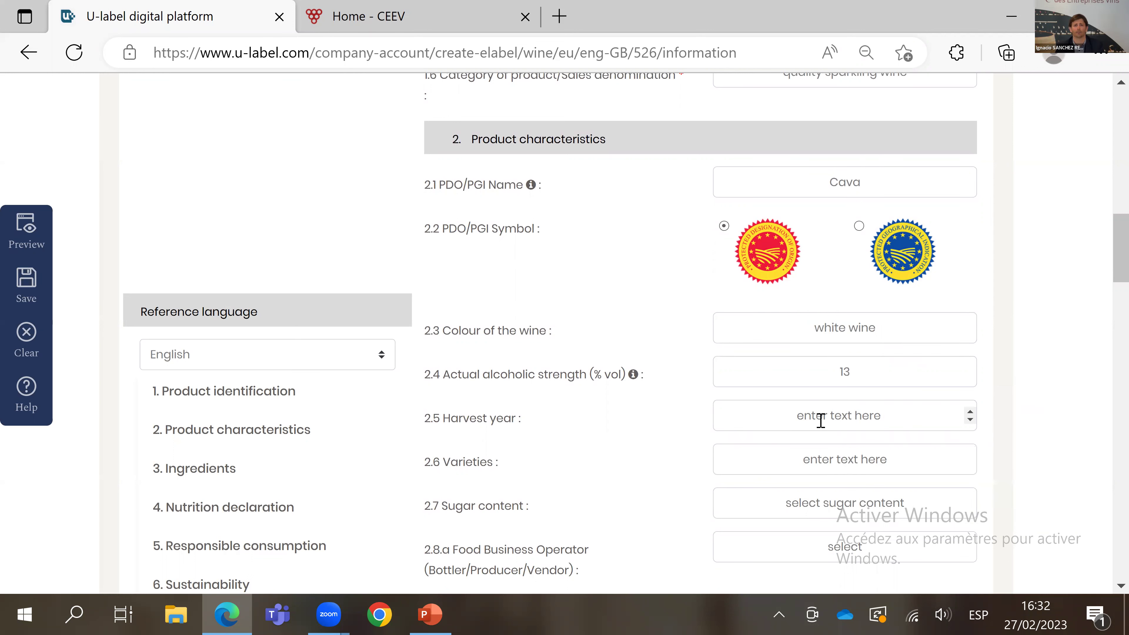
scroll(840, 396, down, 1)
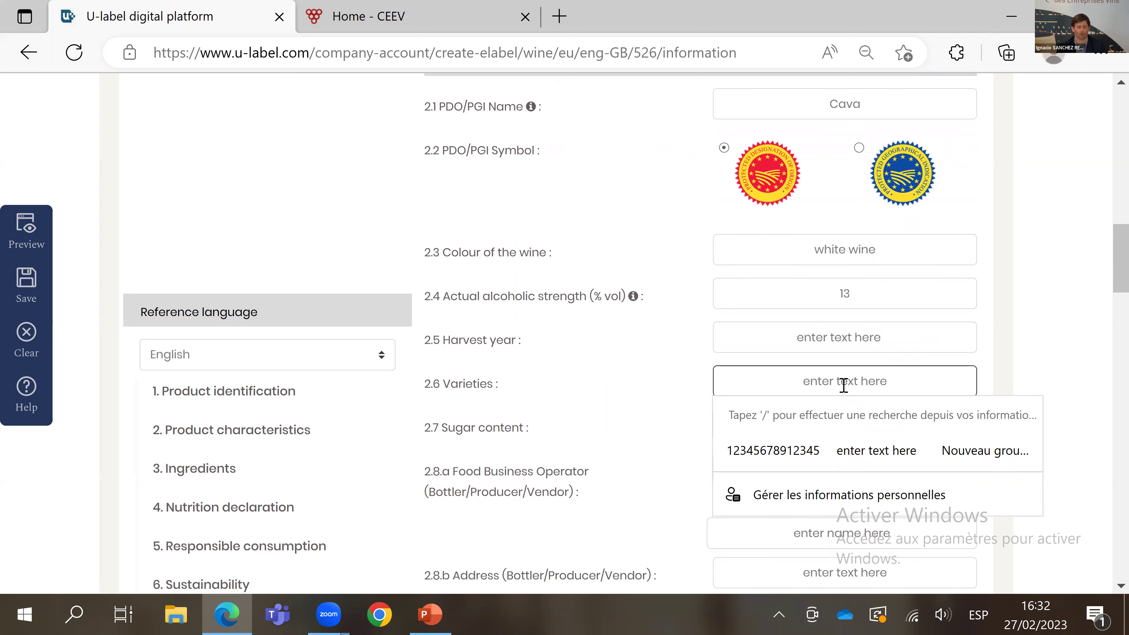
Step: Enter "Xarella, Macabeo" as the grape varieties and set the sugar content to brut
text(Xarella, Macabeo)
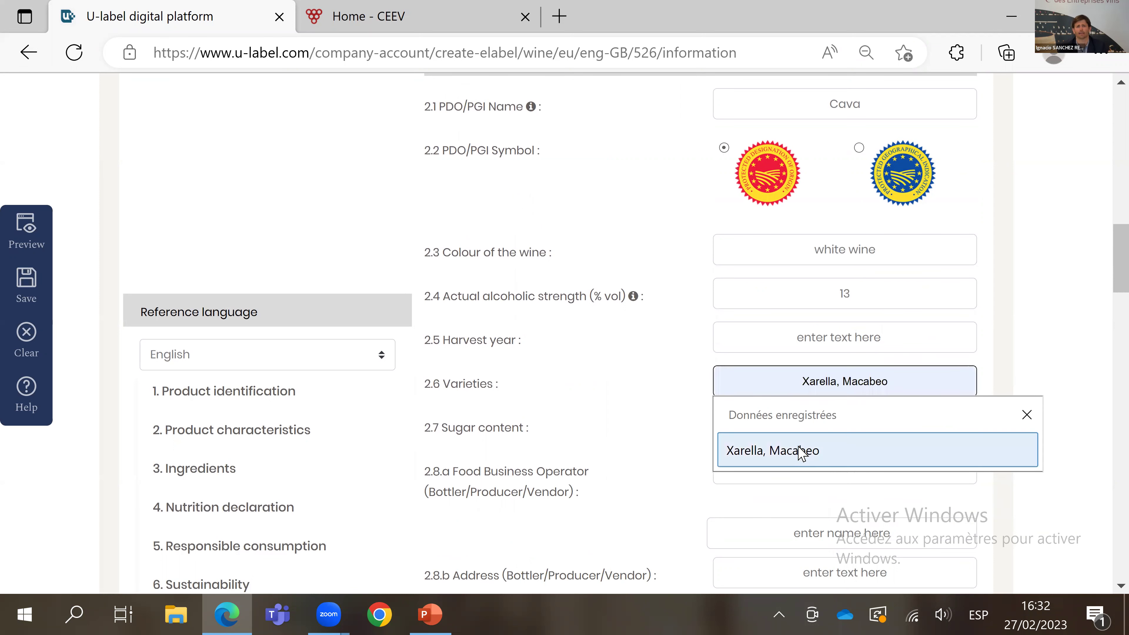
click(804, 451)
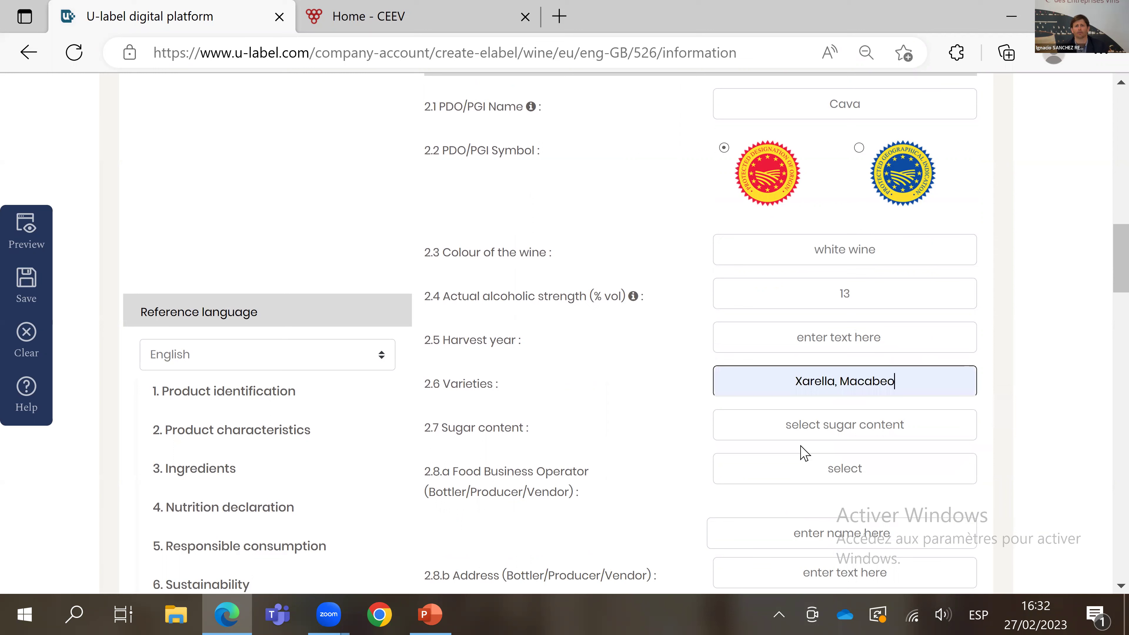
click(806, 428)
click(838, 471)
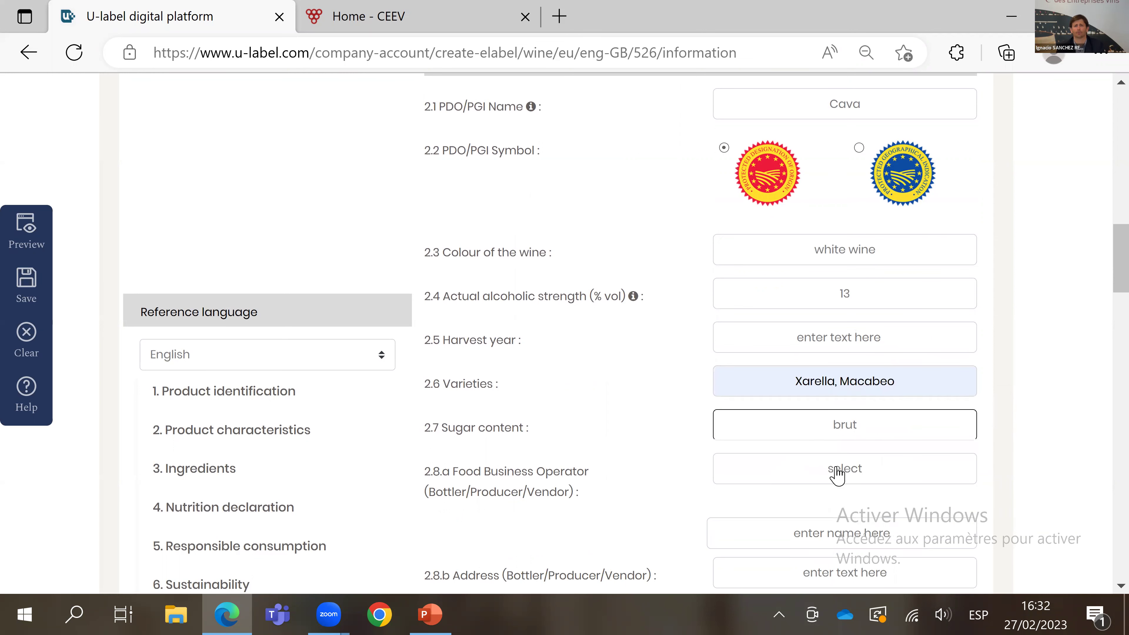
Step: Set the Food Business Operator (Bottler/Producer/Vendor) to "produced and bottled by" with the name "Bodegas Saranda"
scroll(907, 362, down, 3)
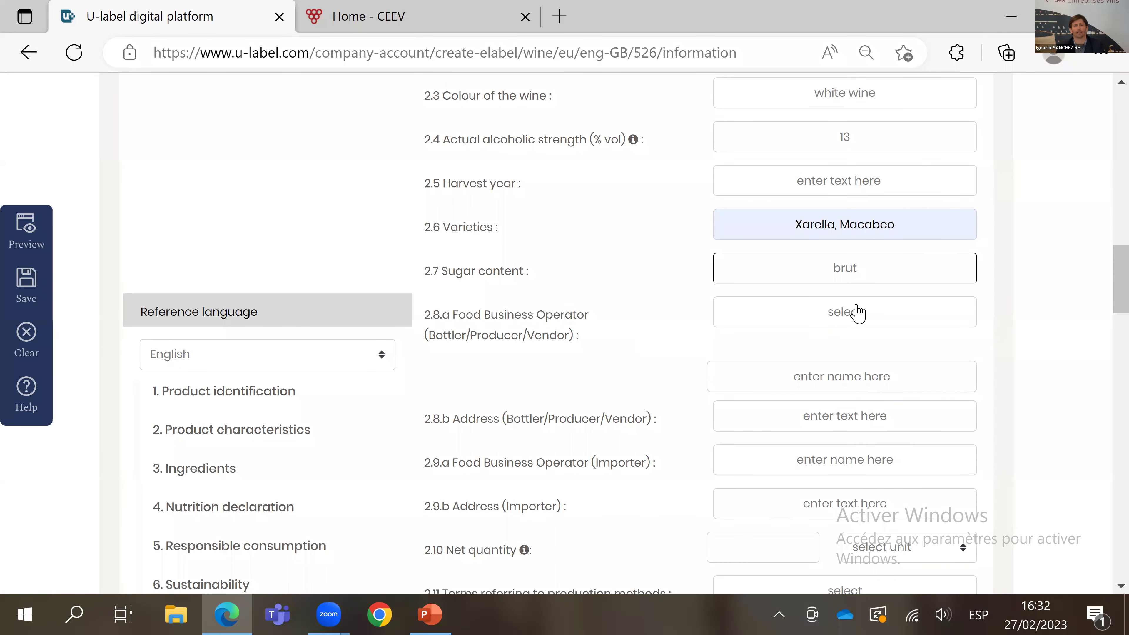
click(854, 317)
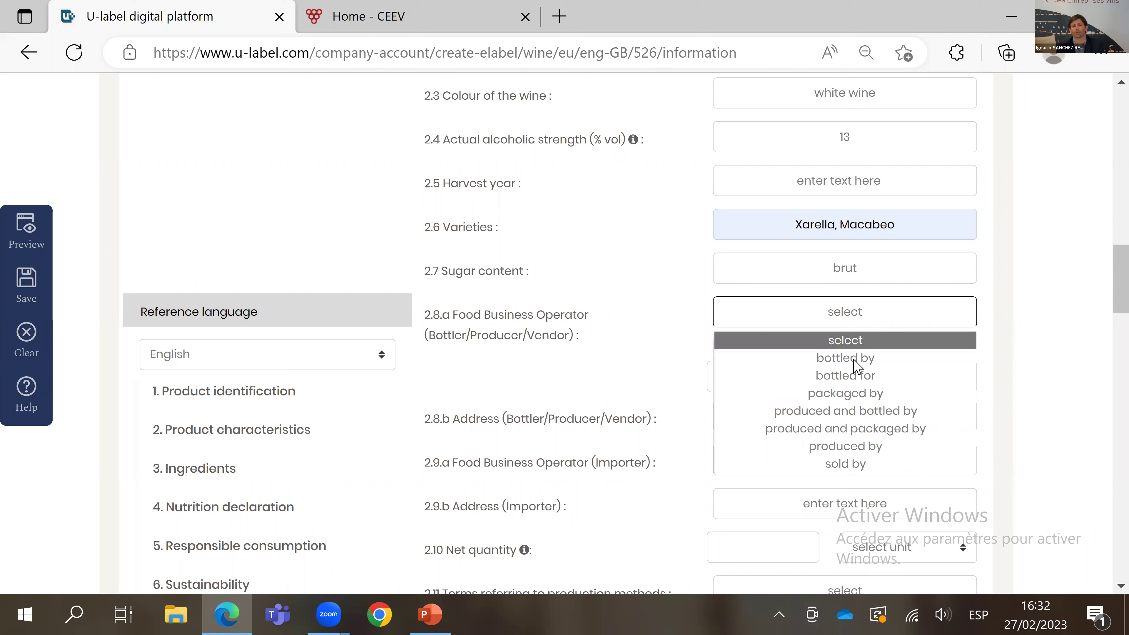
click(755, 414)
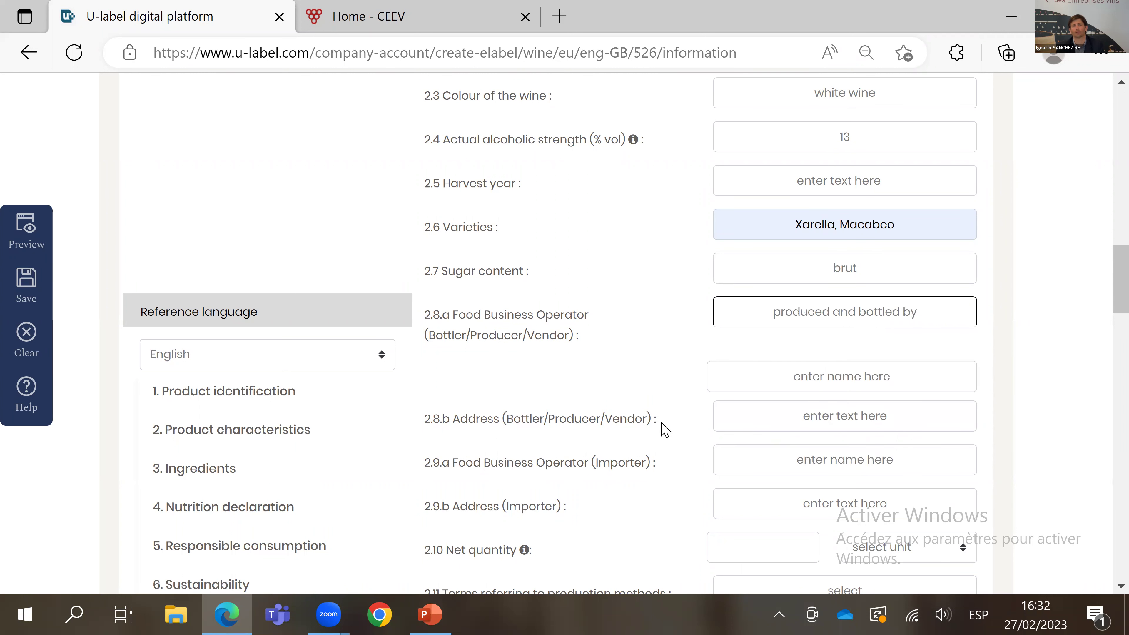
click(800, 380)
text(B)
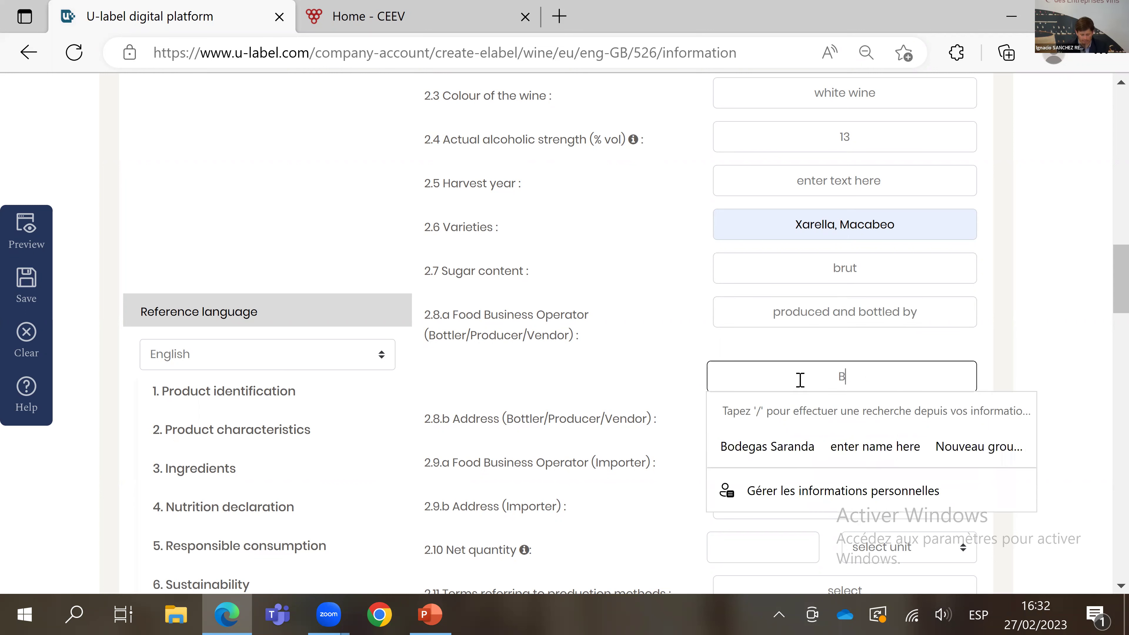
text(odegas Saranda)
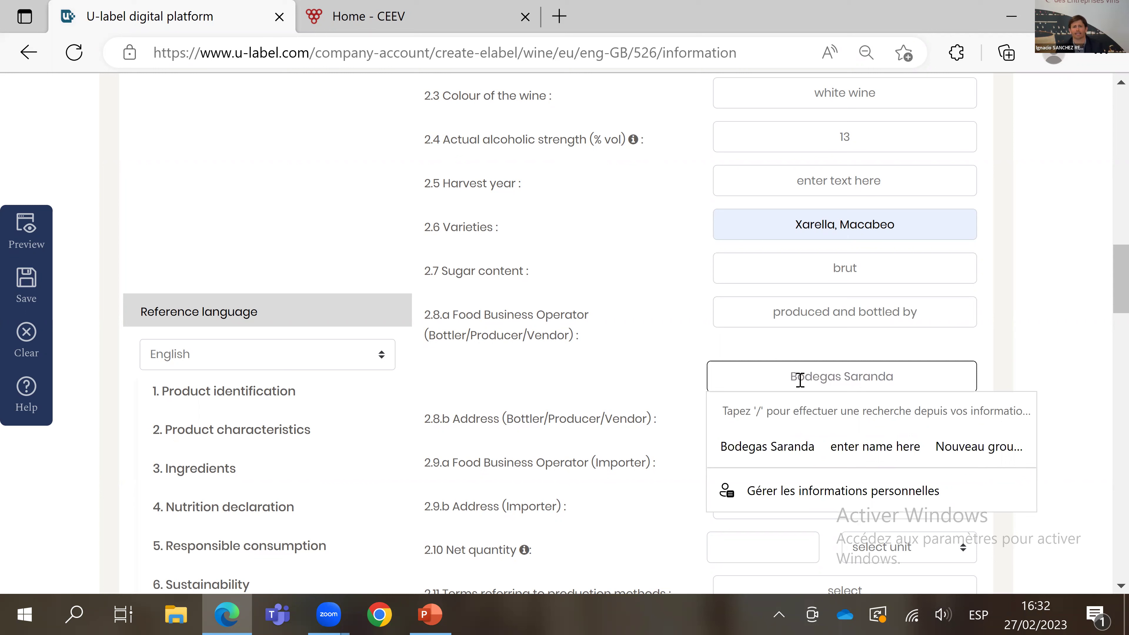
click(618, 367)
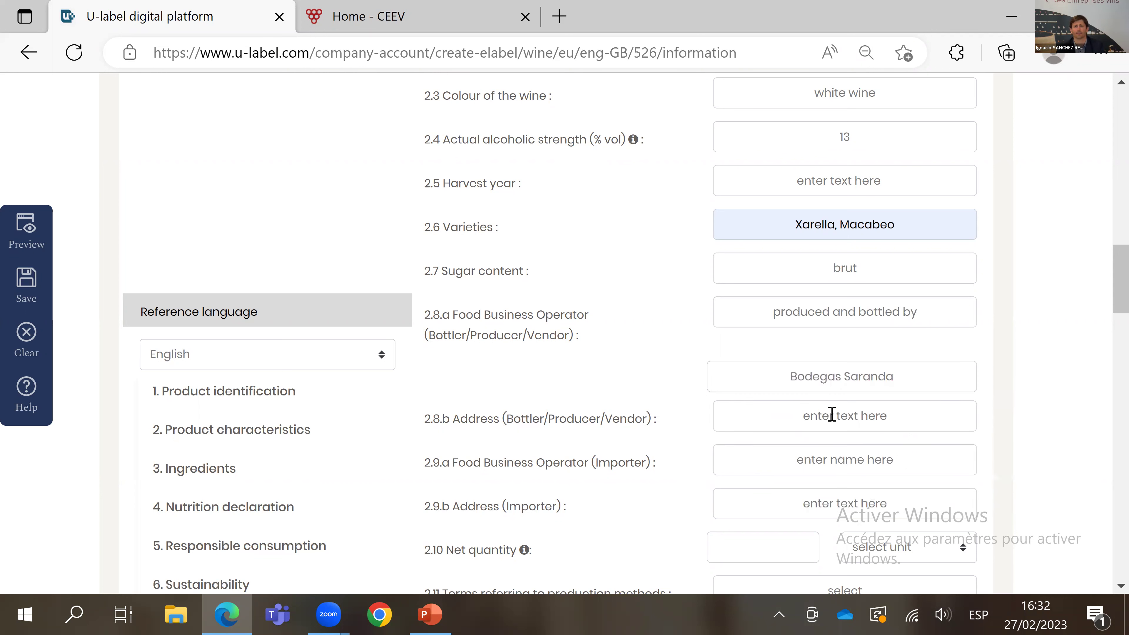
Step: Fill in the bottler/producer/vendor address in field 2.8.b with the first matching saved entry
click(832, 414)
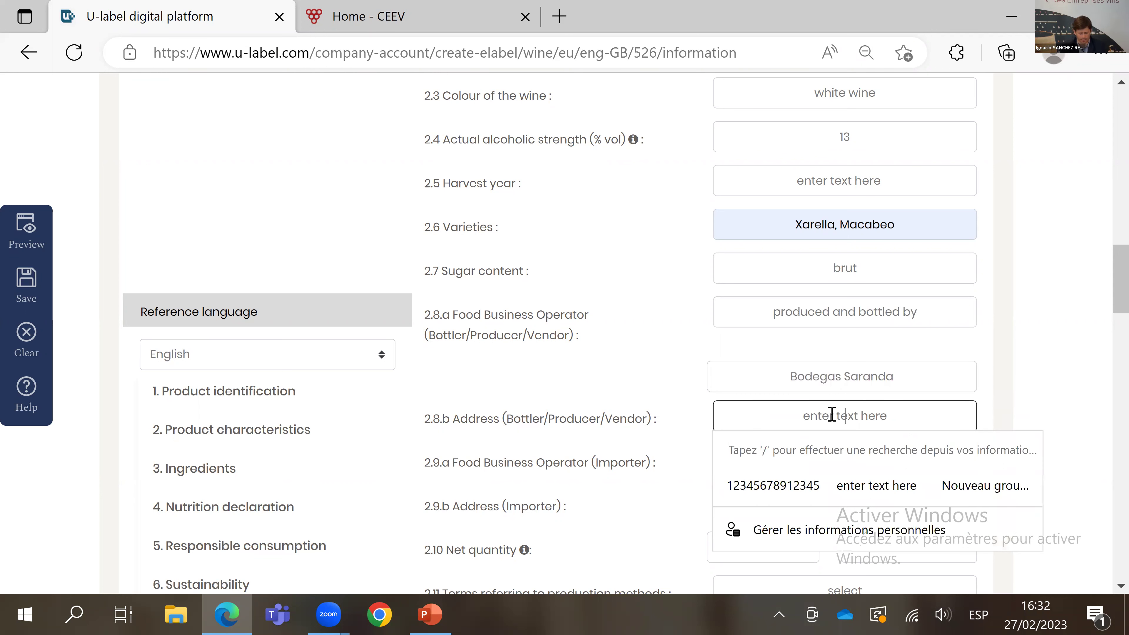
text(Sa)
key(Down)
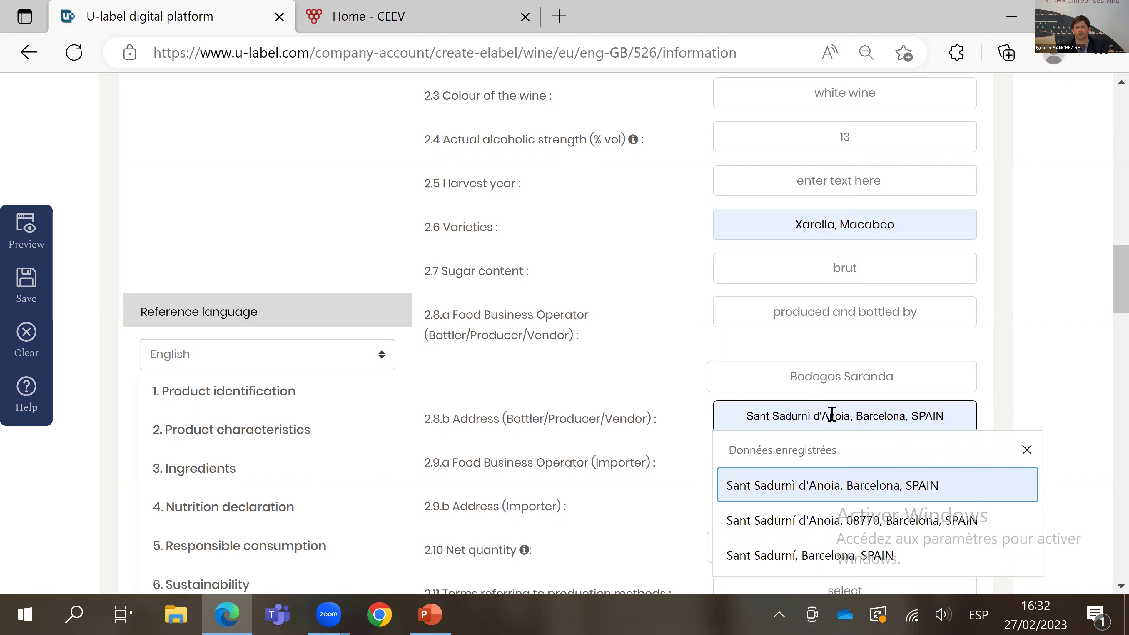
key(Return)
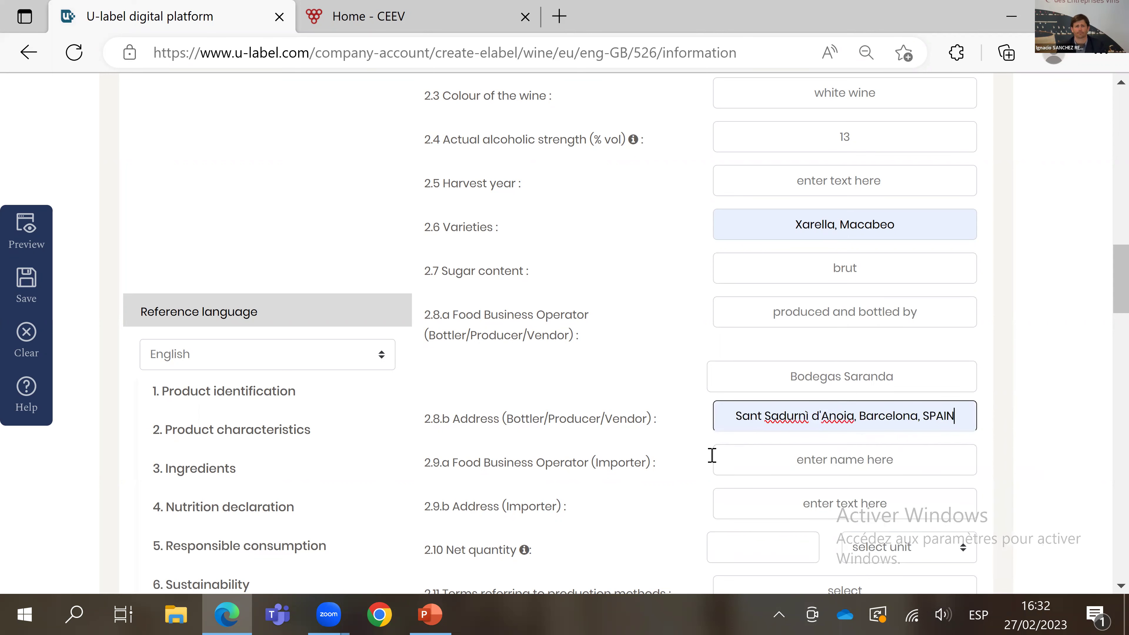
Step: Set the net quantity of the wine to 750 ml
scroll(676, 459, down, 2)
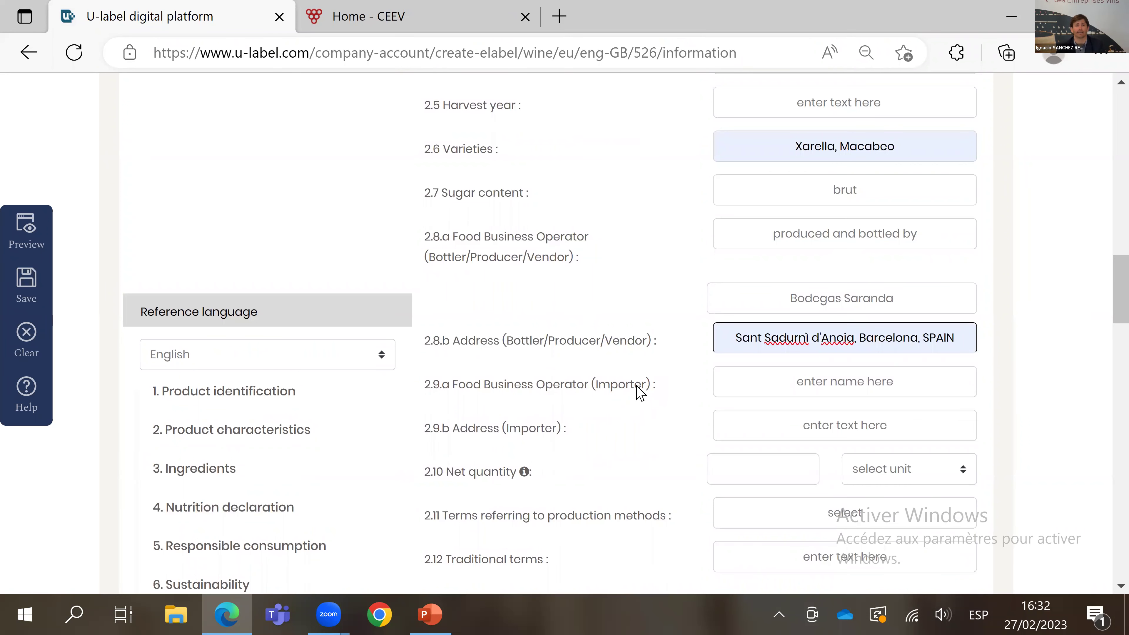
scroll(638, 396, down, 2)
click(793, 390)
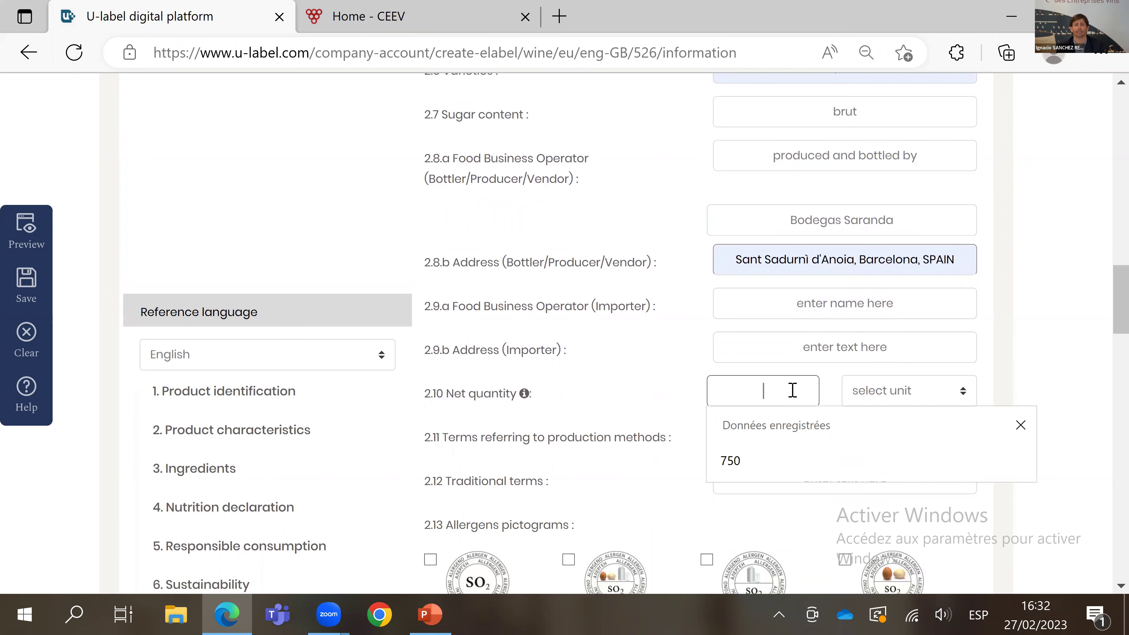
text(750)
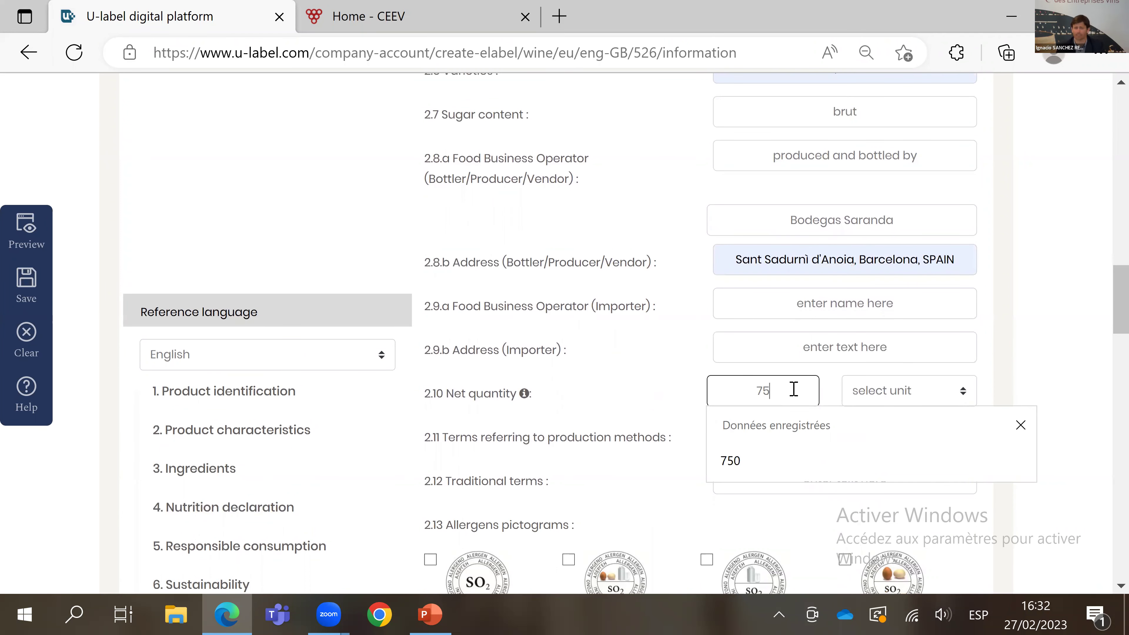
click(891, 391)
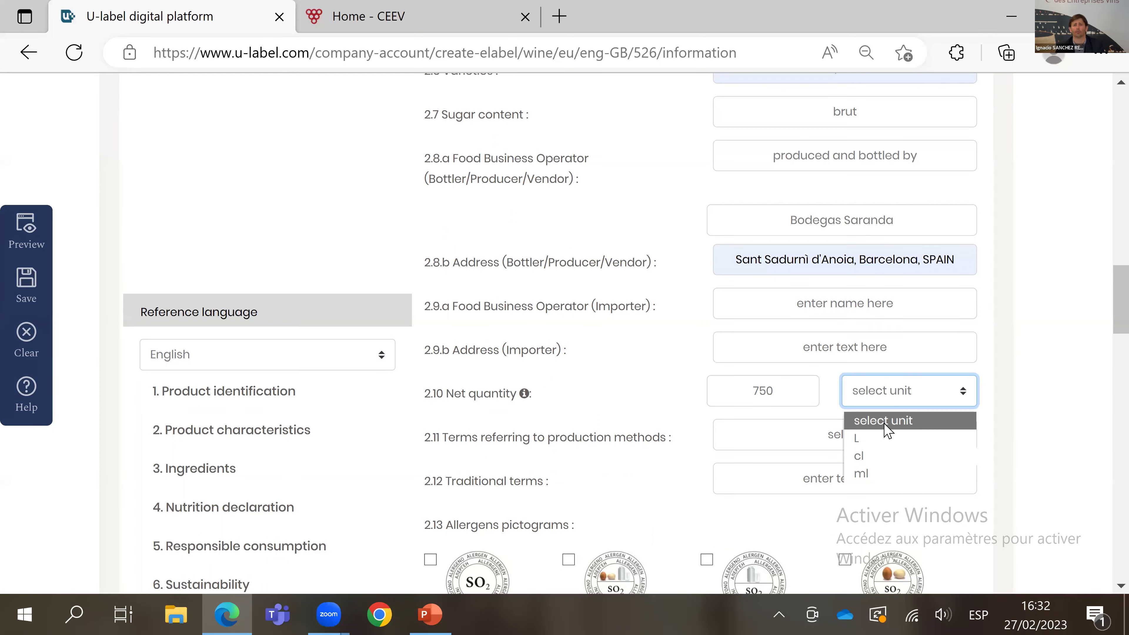
click(889, 472)
click(1069, 391)
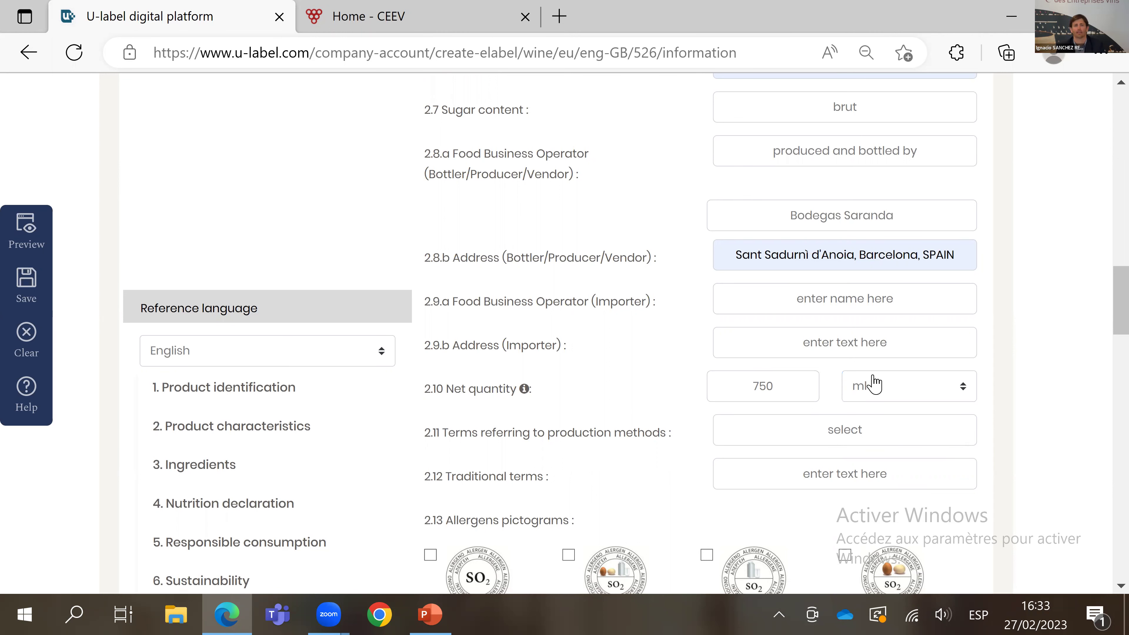
Step: Choose "classical method" as the term referring to production methods
scroll(867, 384, down, 3)
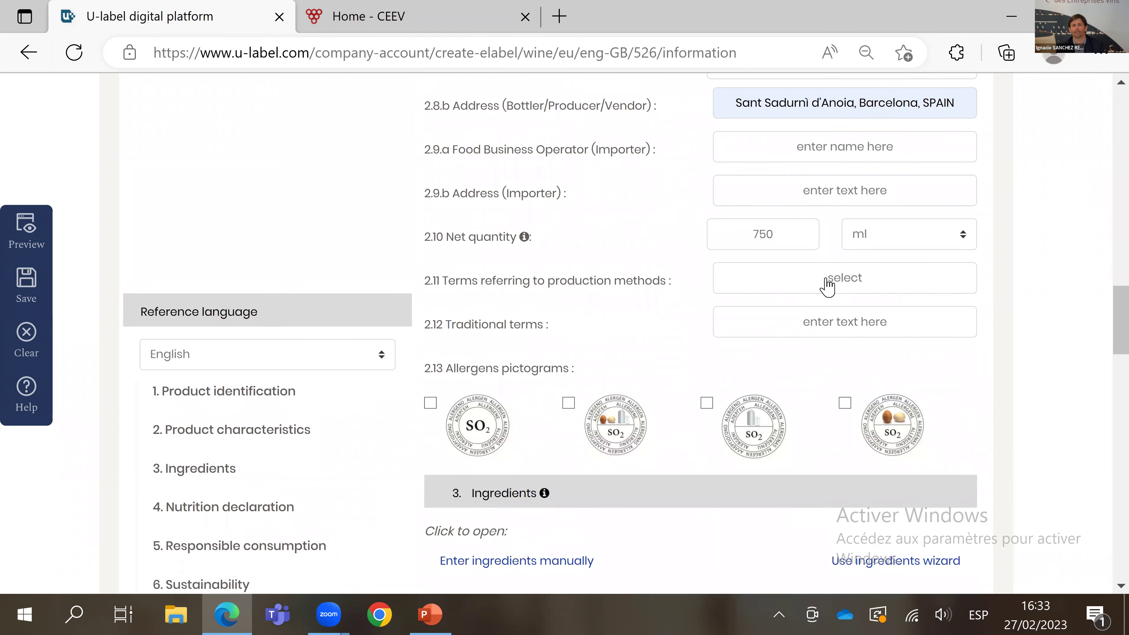
click(826, 284)
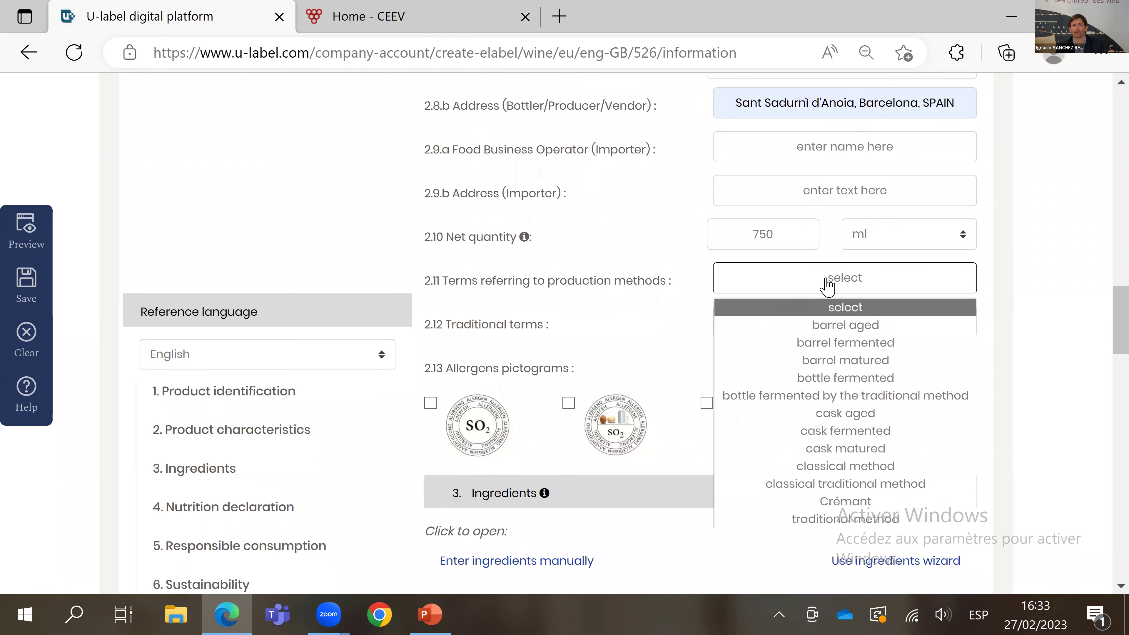
click(856, 466)
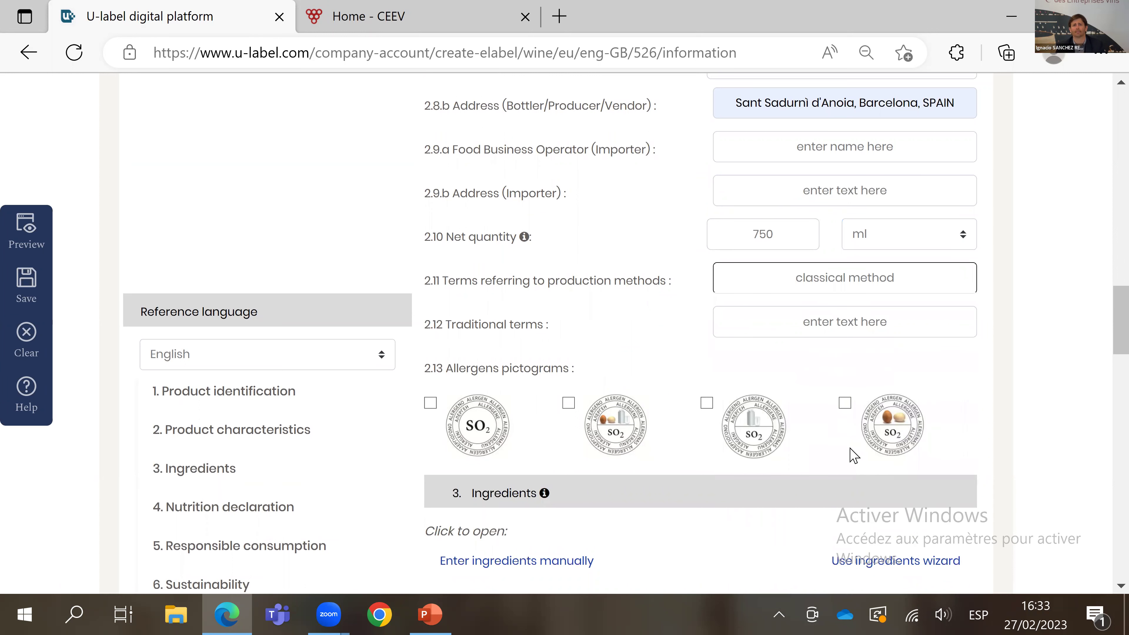
Step: Enter "Reserva" as the traditional term and select the SO2-only allergen pictogram
click(806, 324)
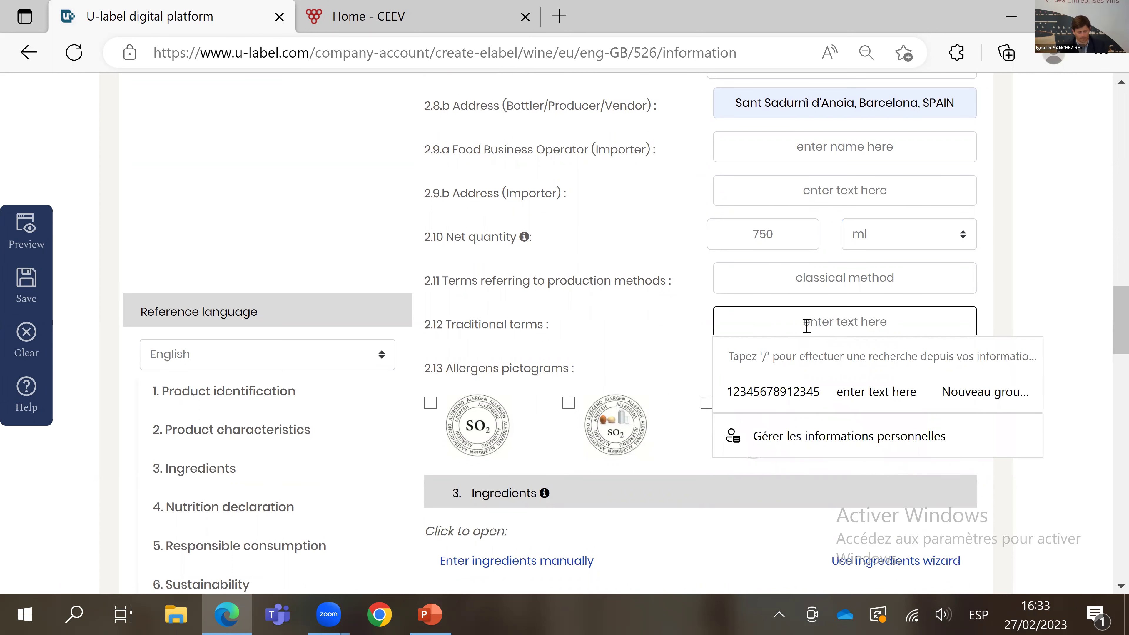
text(Resetrv)
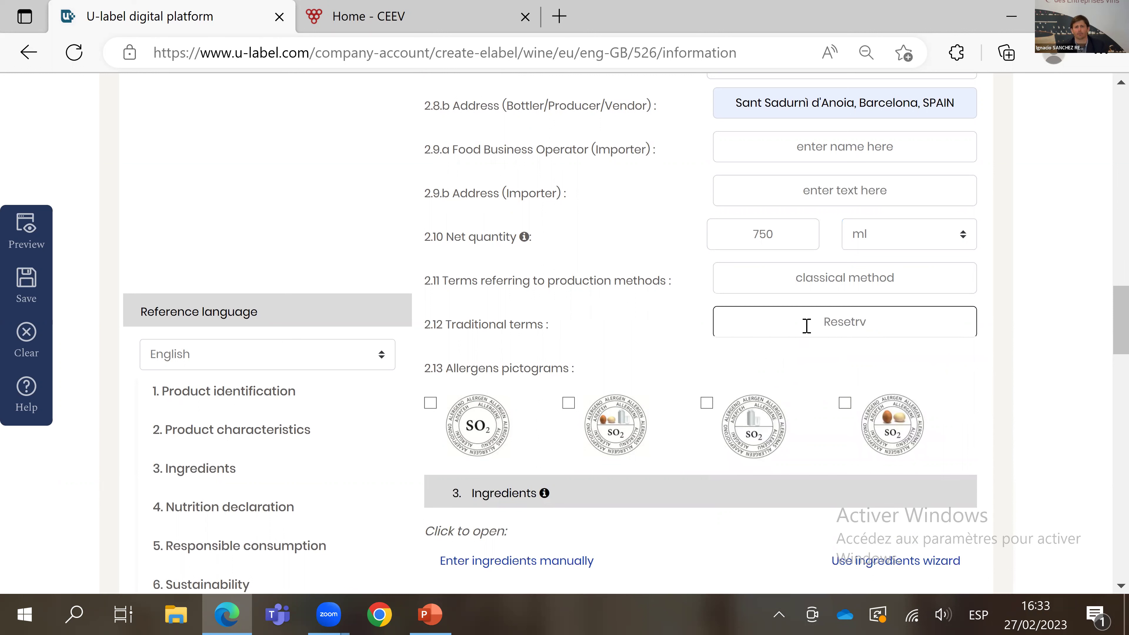
key(shift+Left)
key(shift+Left)
key(shift+Left)
text(rva)
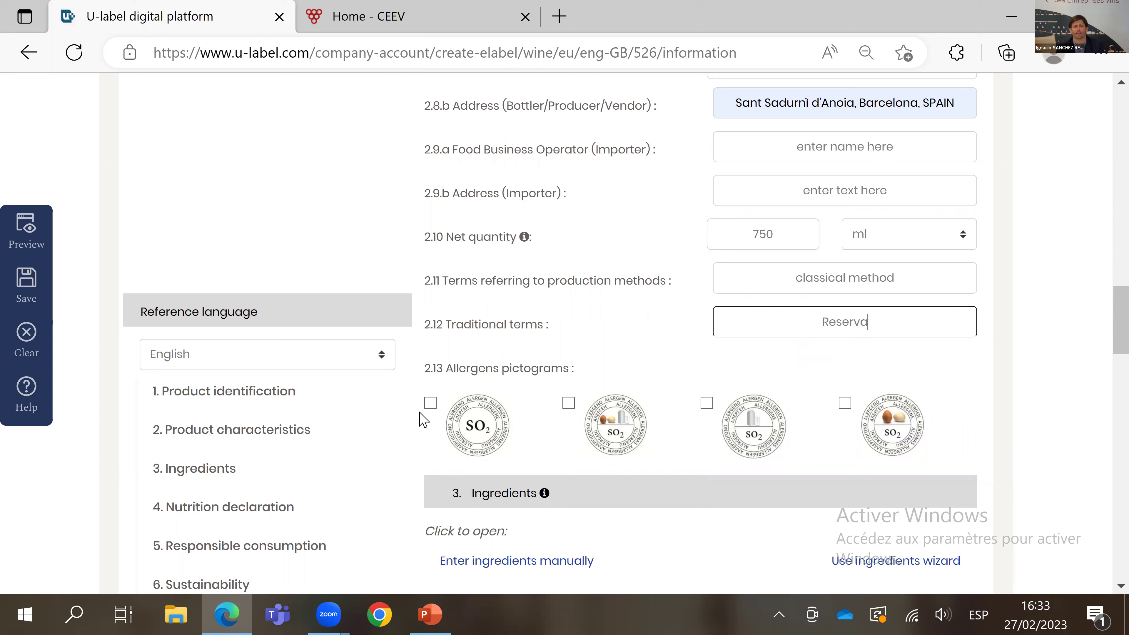
click(430, 403)
Step: Open the manual ingredient editor to view it, and close it without entering any ingredients
scroll(489, 449, down, 1)
scroll(489, 450, down, 5)
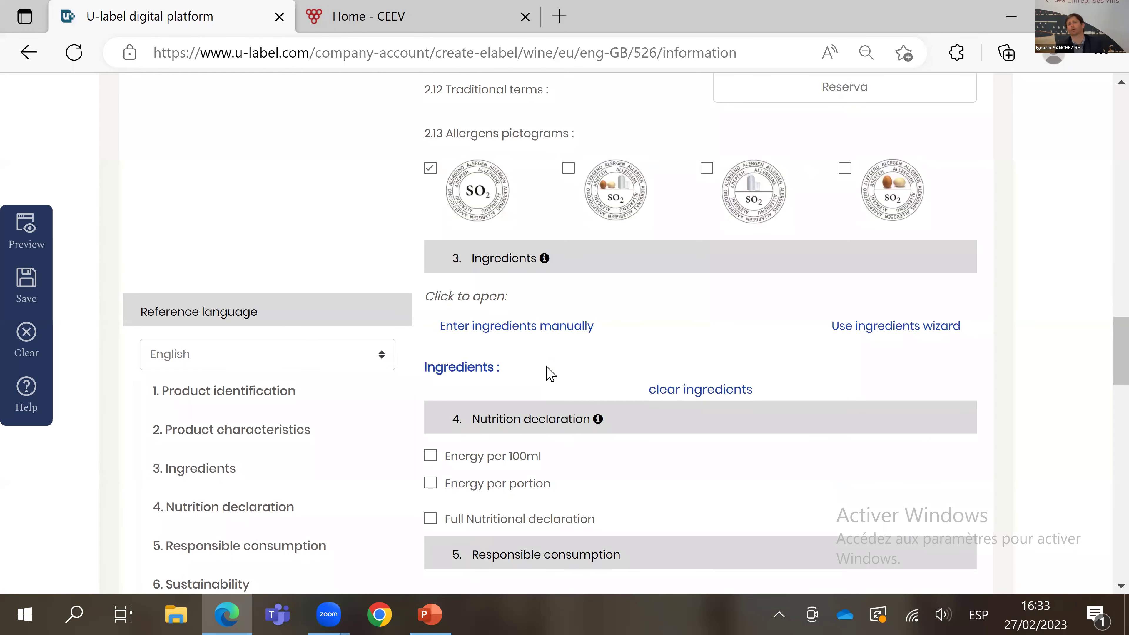
click(517, 326)
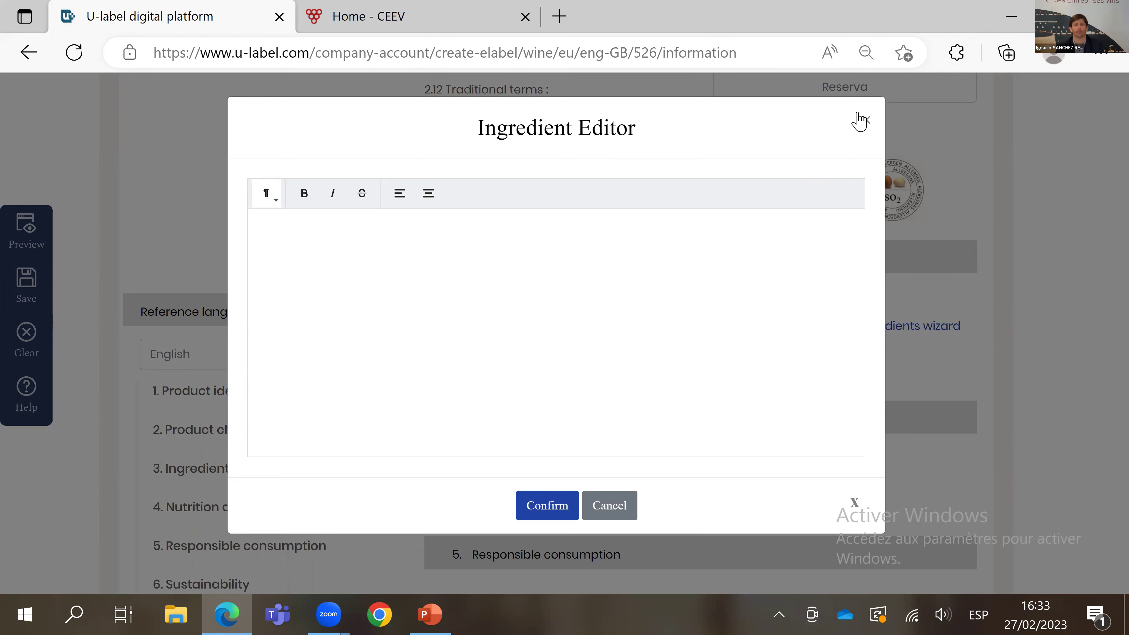
click(865, 120)
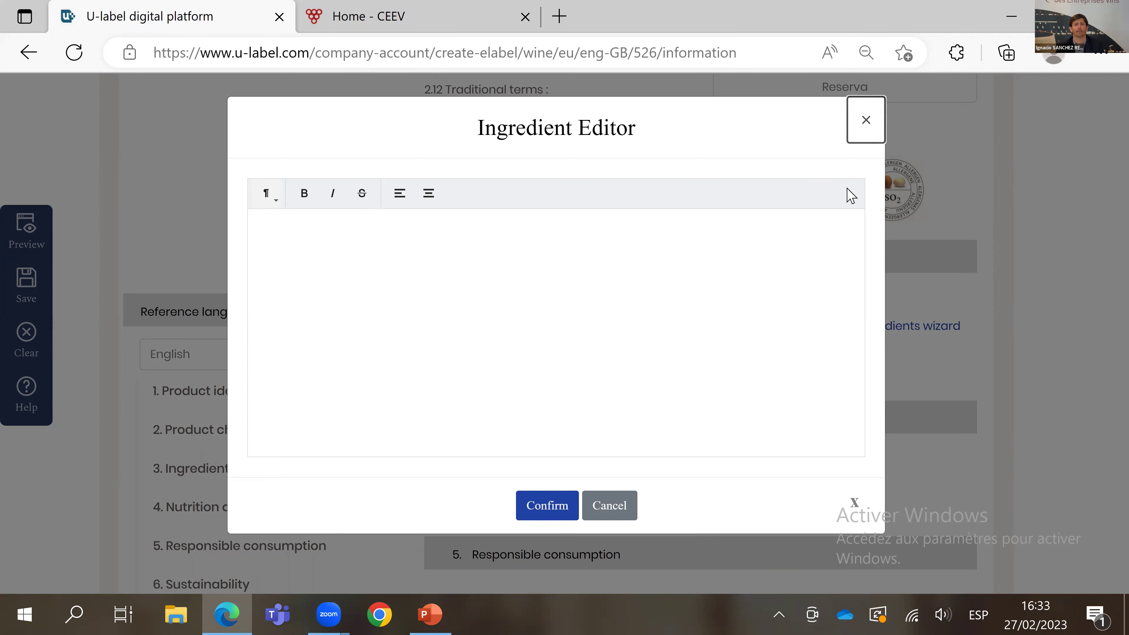
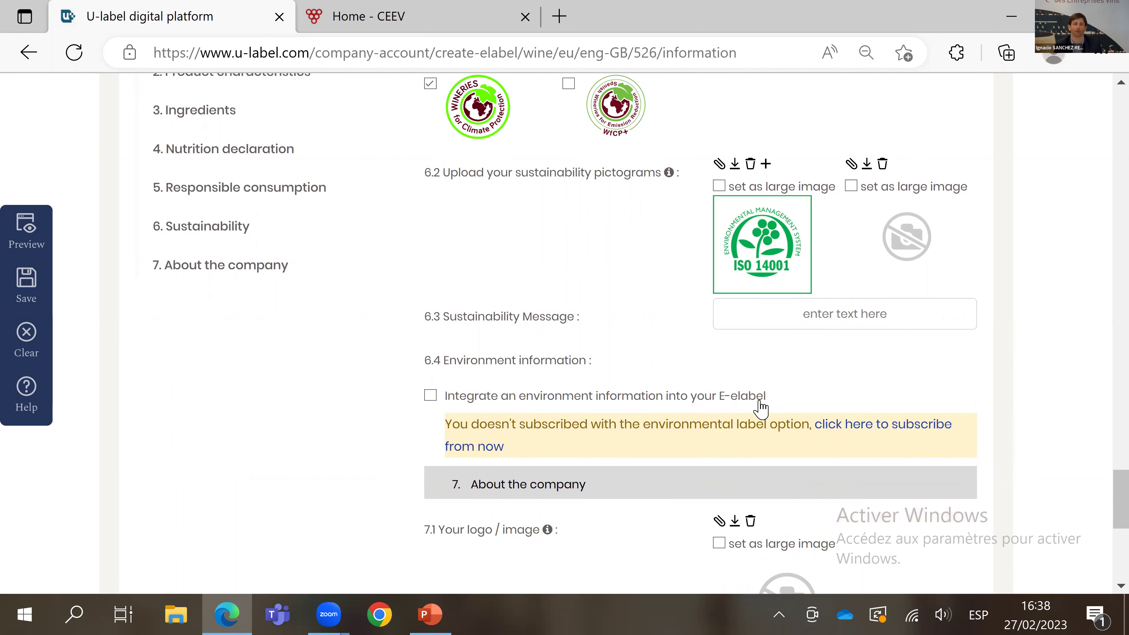
Step: Upload the file "Company image - Bodegas Saranda" as the logo/image in the section about the company
scroll(711, 396, down, 3)
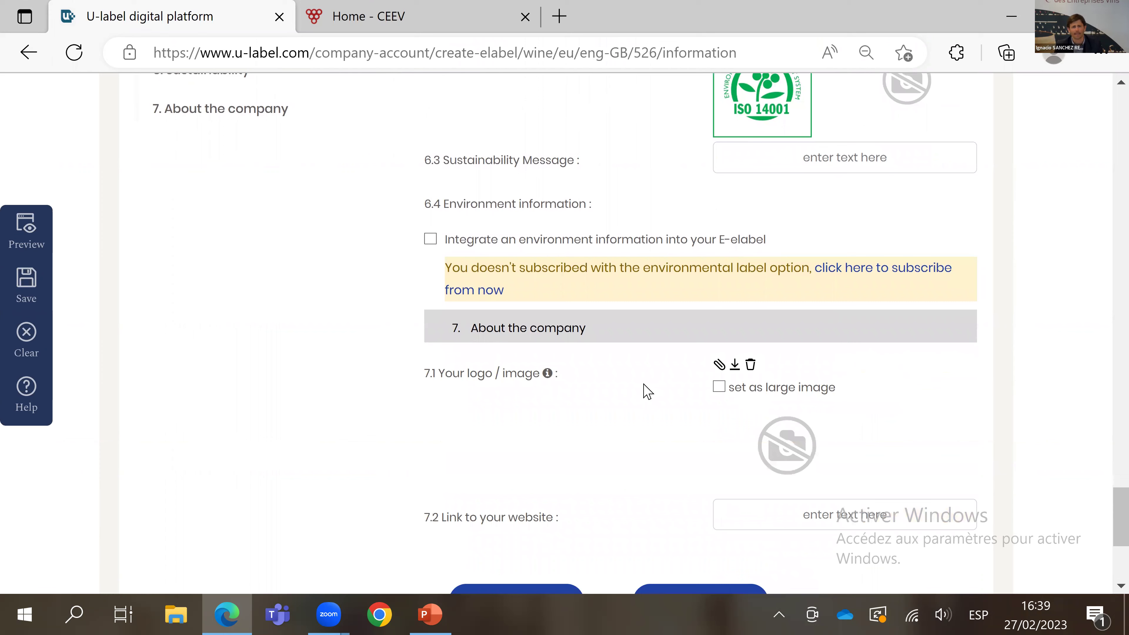
scroll(756, 307, down, 2)
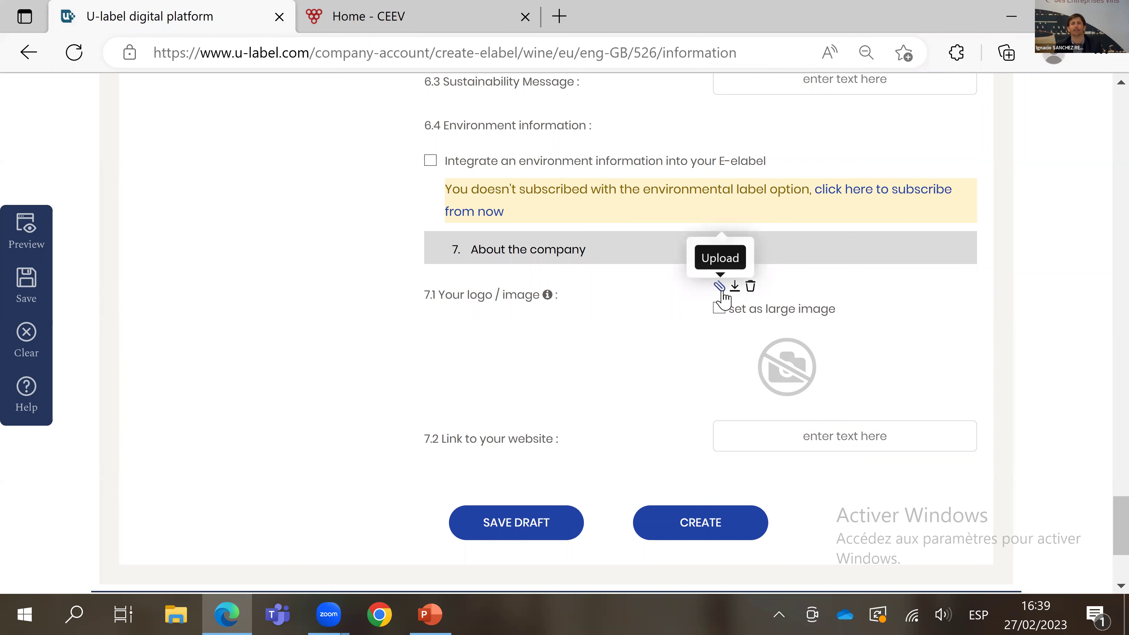
click(719, 286)
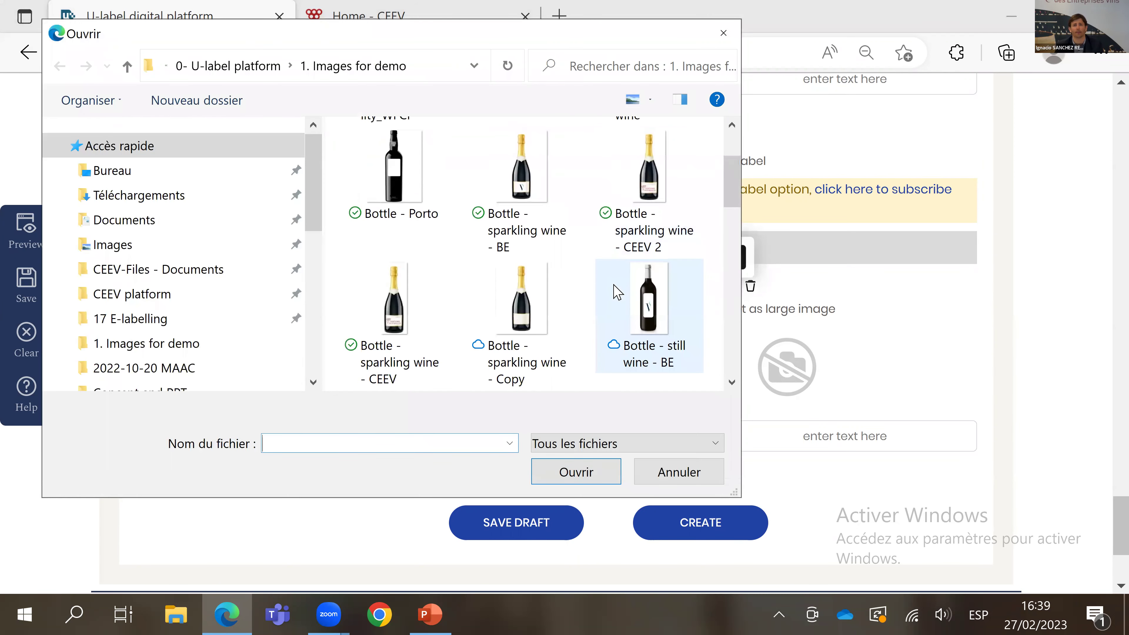
scroll(618, 292, down, 5)
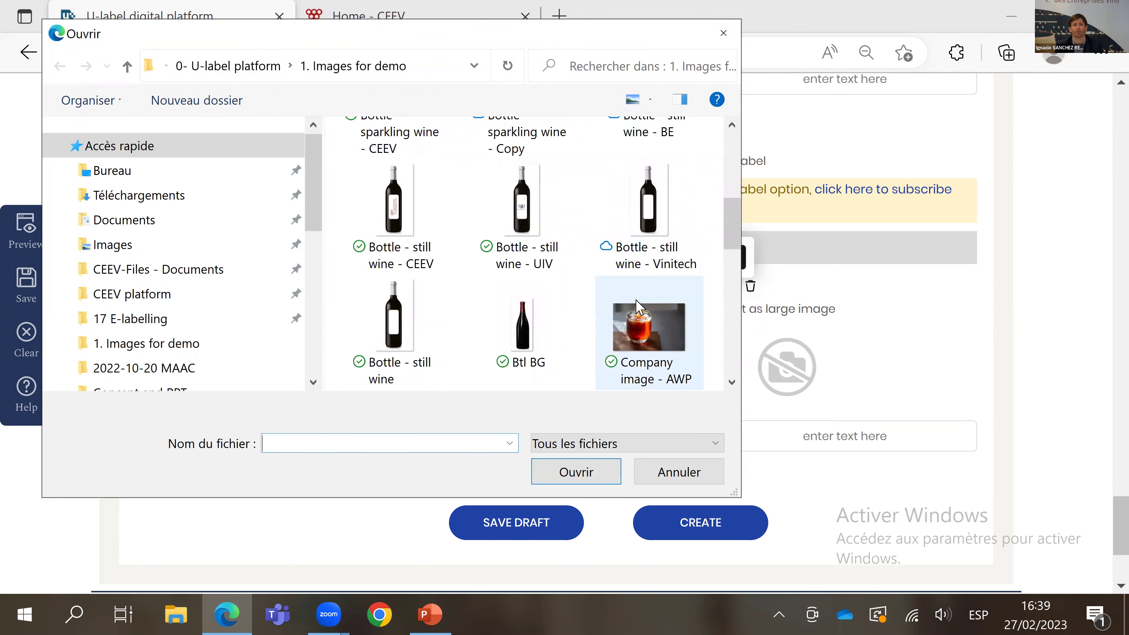
scroll(638, 306, down, 3)
click(391, 298)
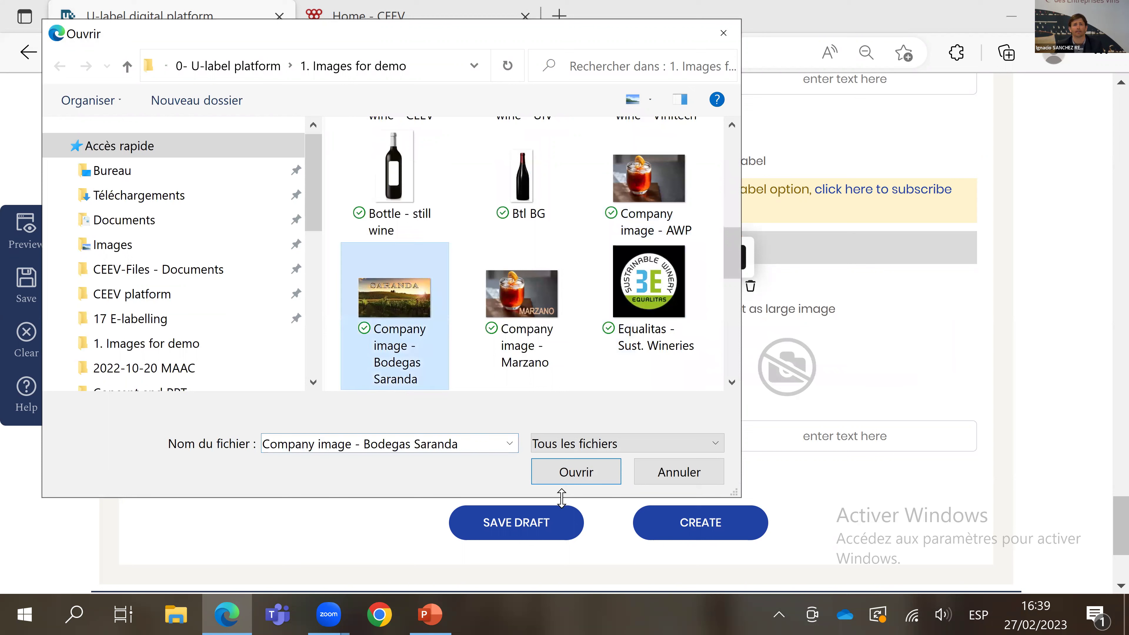
click(575, 472)
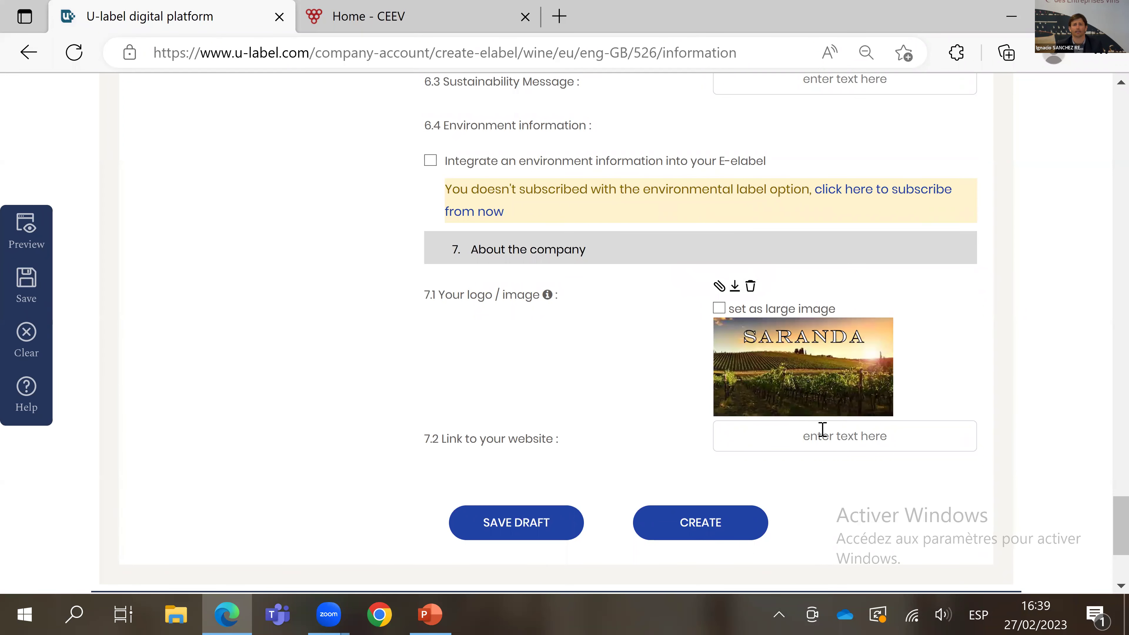
click(822, 429)
text(www.)
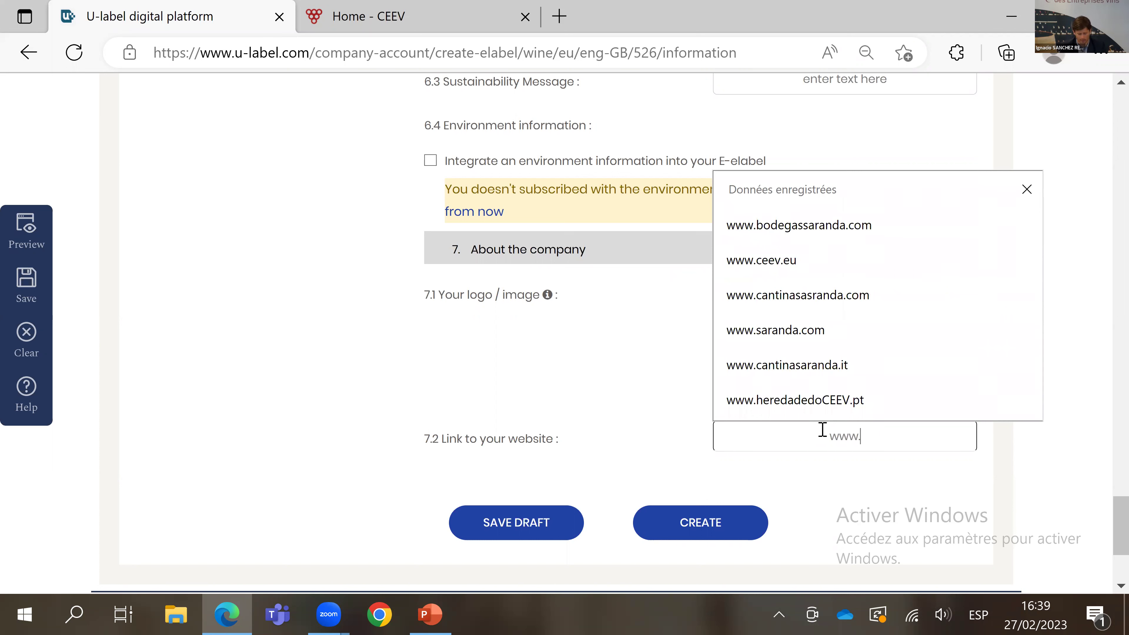
text(ceev.eu)
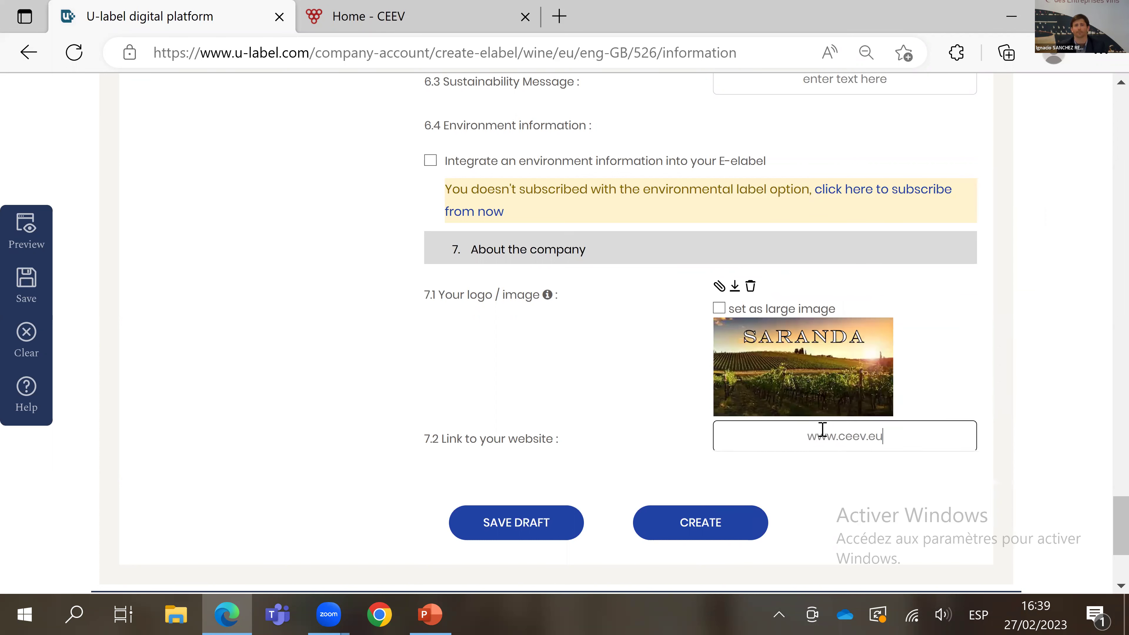
Step: Submit the completed information for e-label creation, review the full preview, and continue to the language selection
click(713, 536)
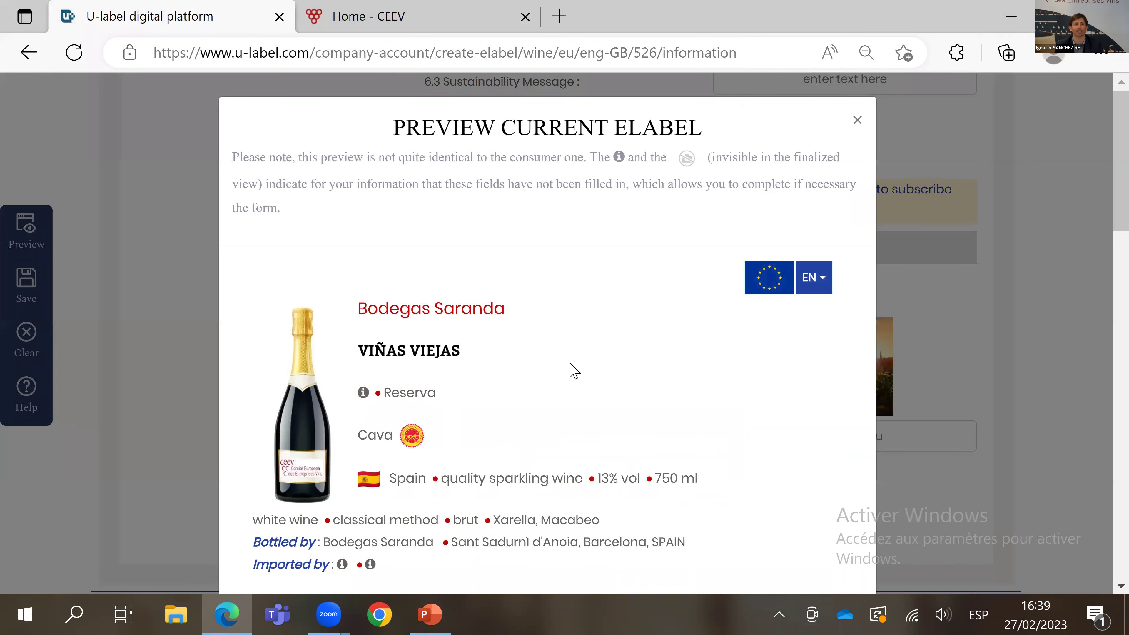
scroll(525, 344, down, 6)
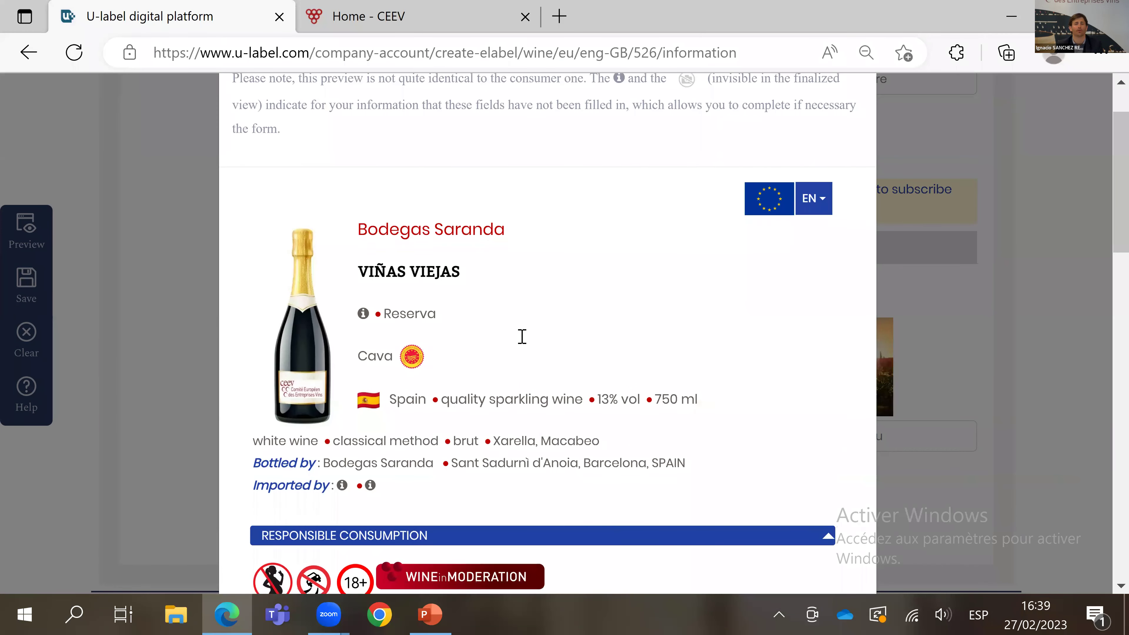
scroll(522, 345, down, 10)
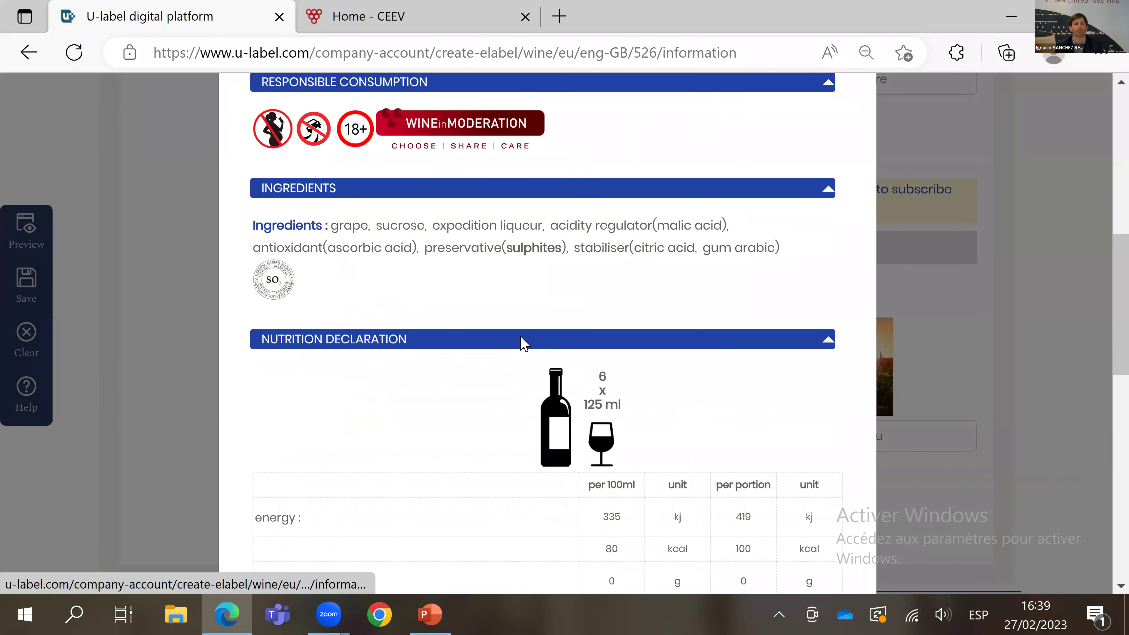
scroll(522, 345, down, 8)
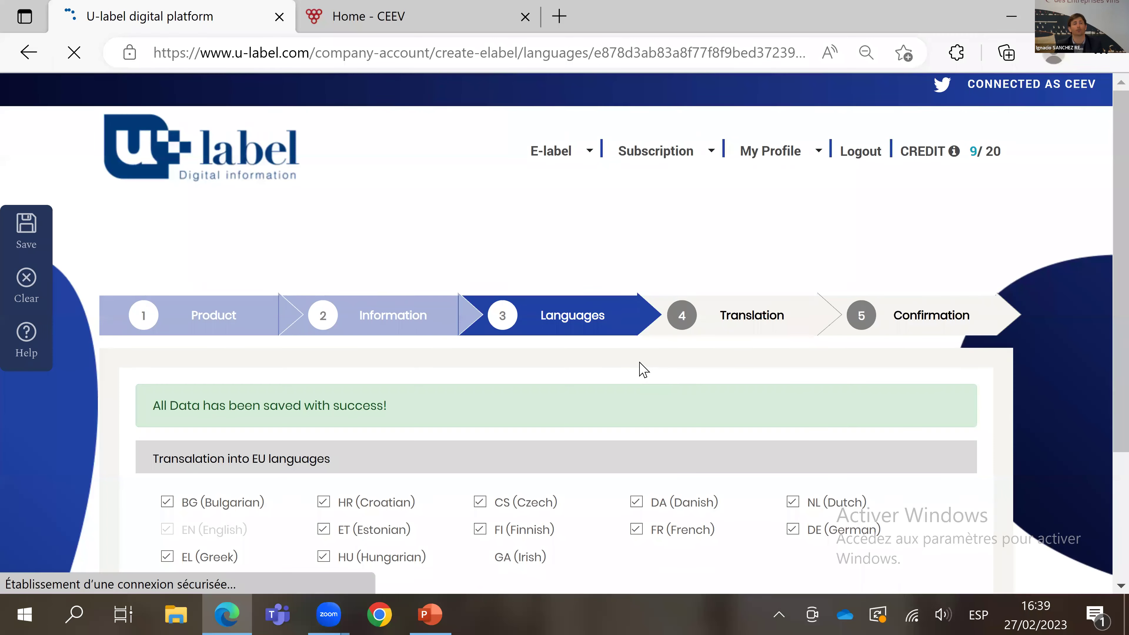
Step: Clear all translation languages, select only ES (Spanish), and continue to the translation stage
scroll(635, 375, down, 4)
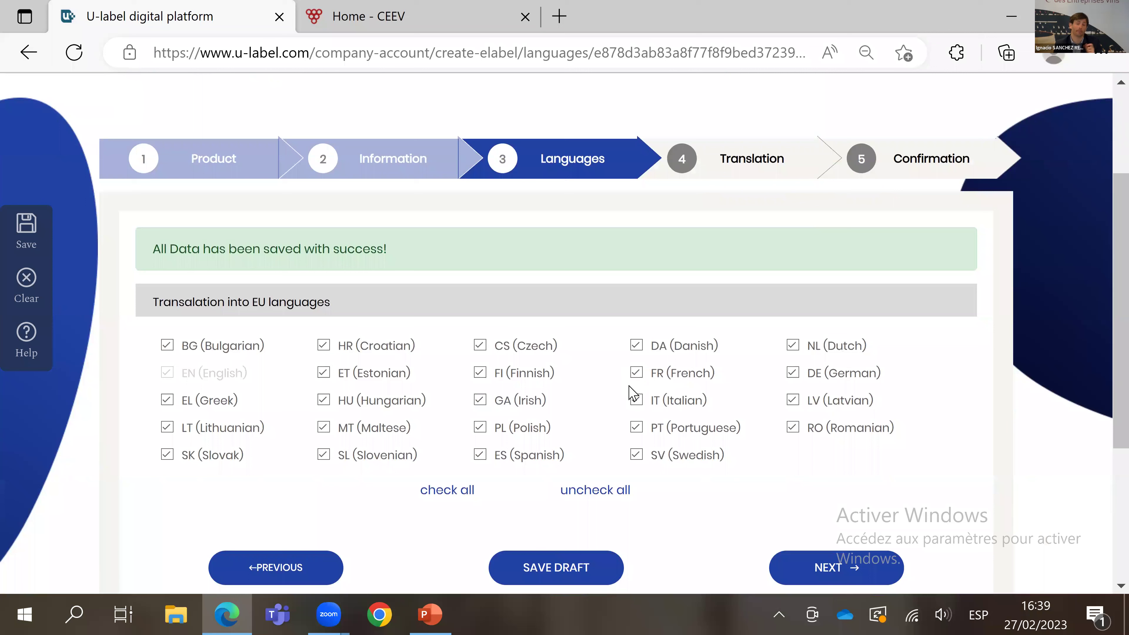
click(589, 492)
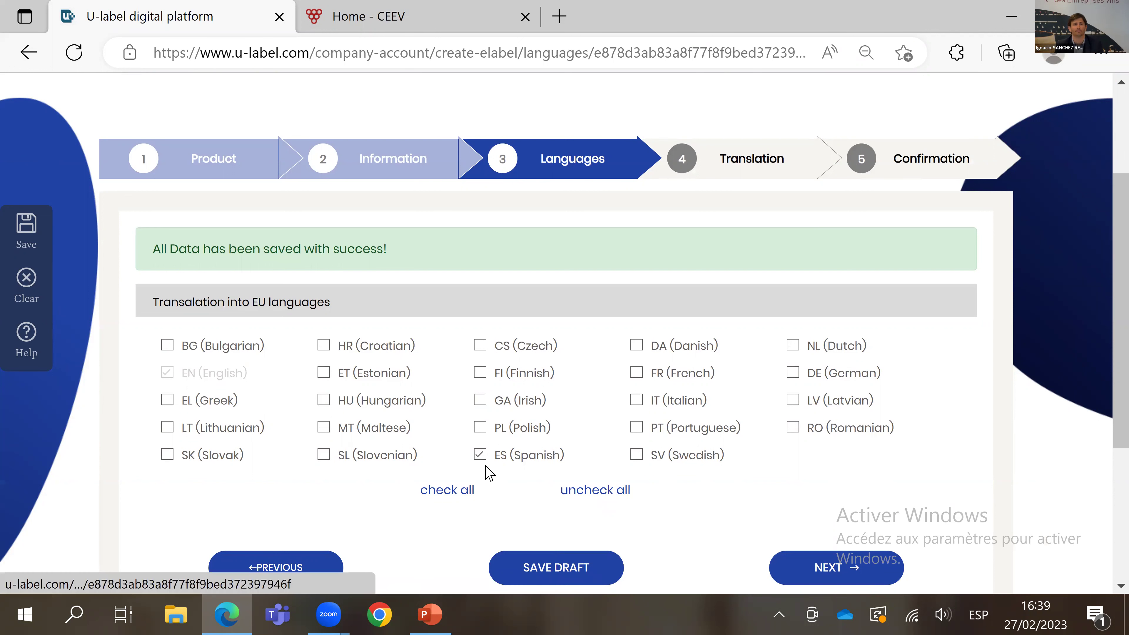
click(481, 454)
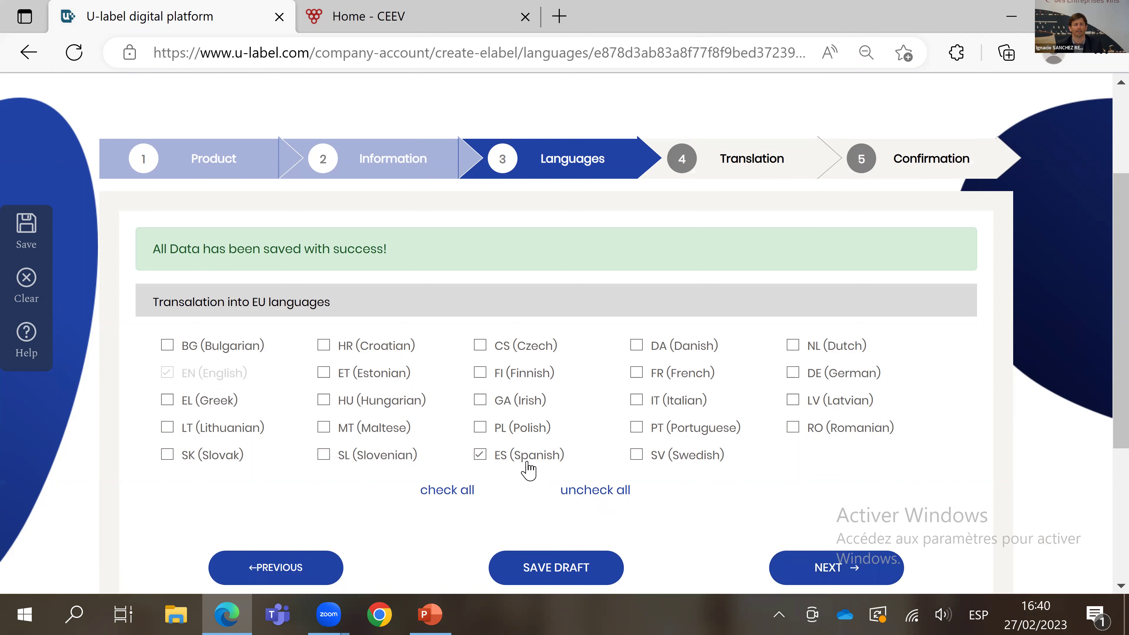
click(831, 571)
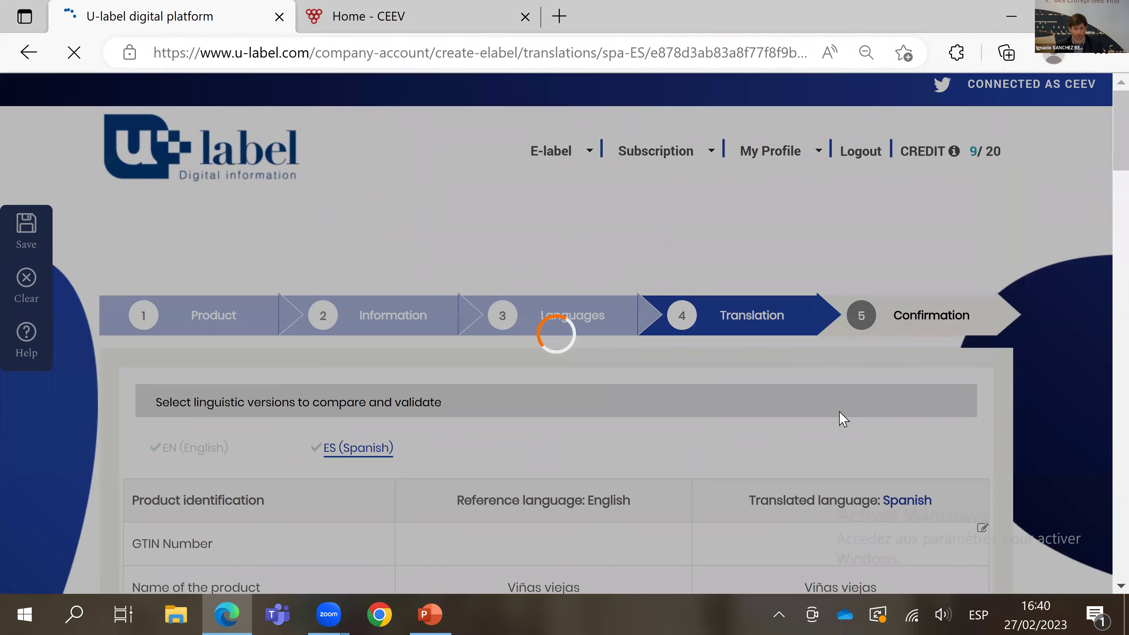
Step: Compare the Spanish translation with the English reference through to the company section, and save the translation
scroll(840, 413, down, 2)
scroll(839, 413, down, 15)
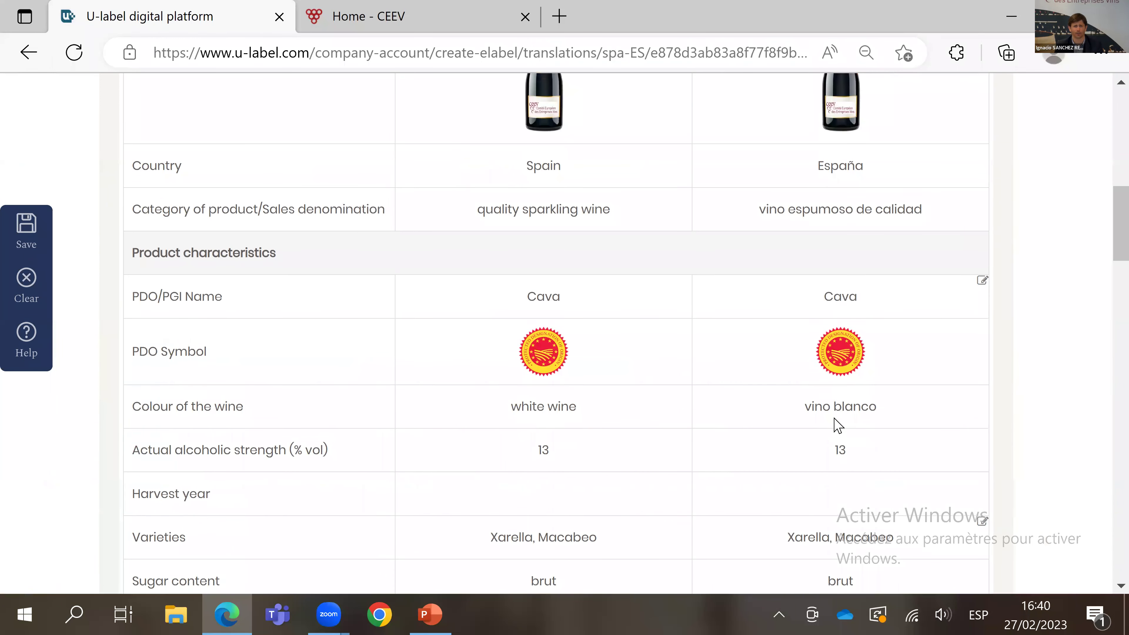
scroll(837, 426, down, 7)
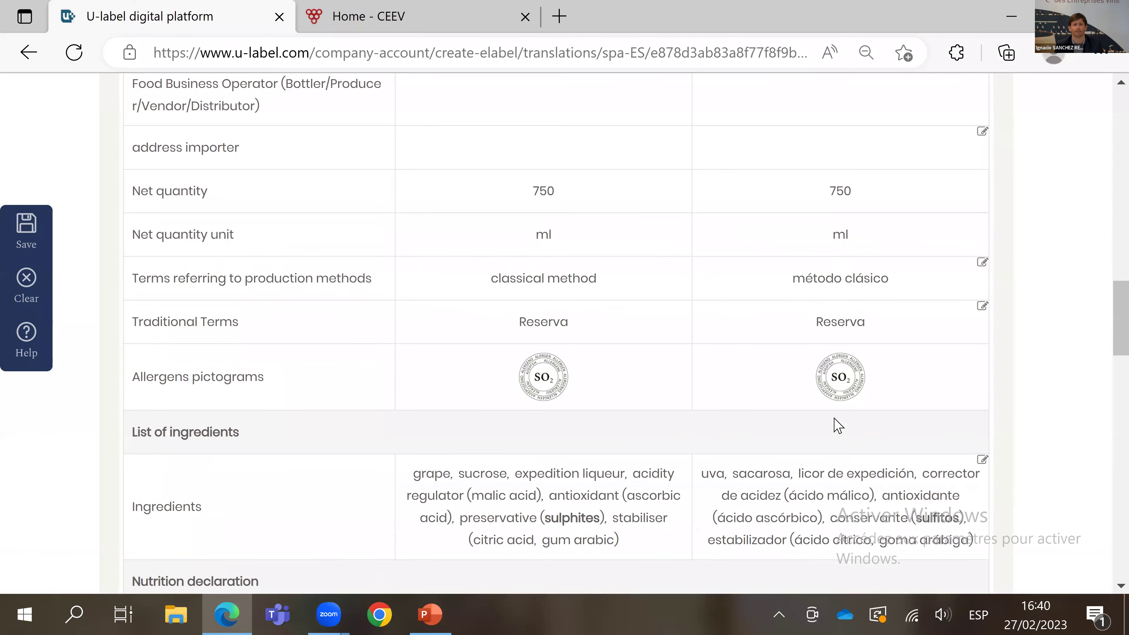
scroll(838, 426, down, 1)
scroll(837, 423, down, 12)
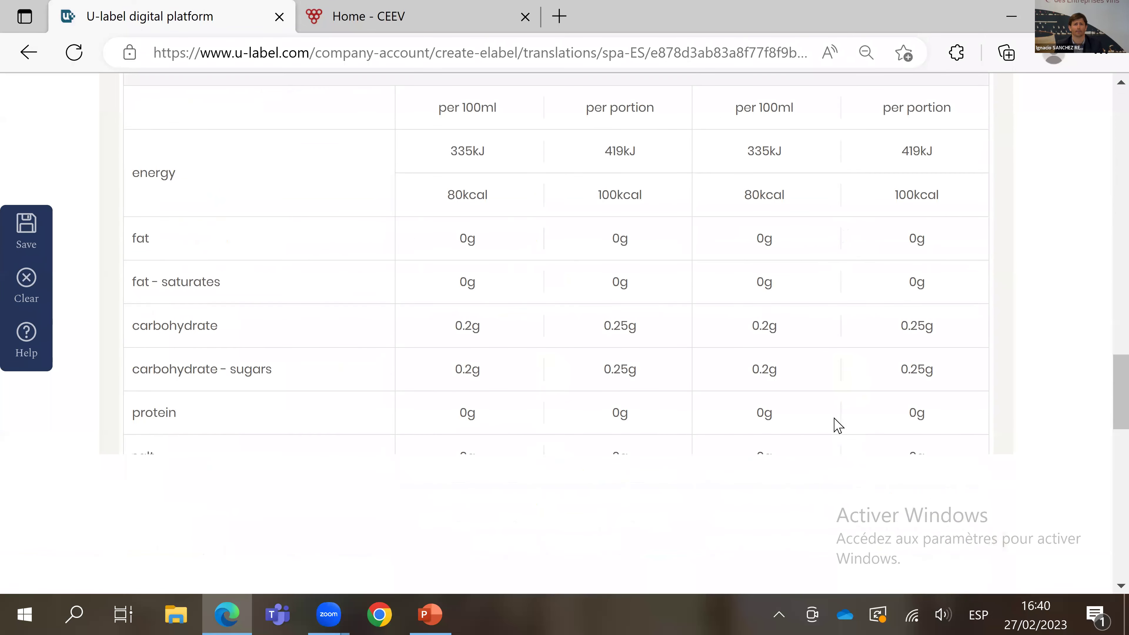
scroll(814, 312, down, 15)
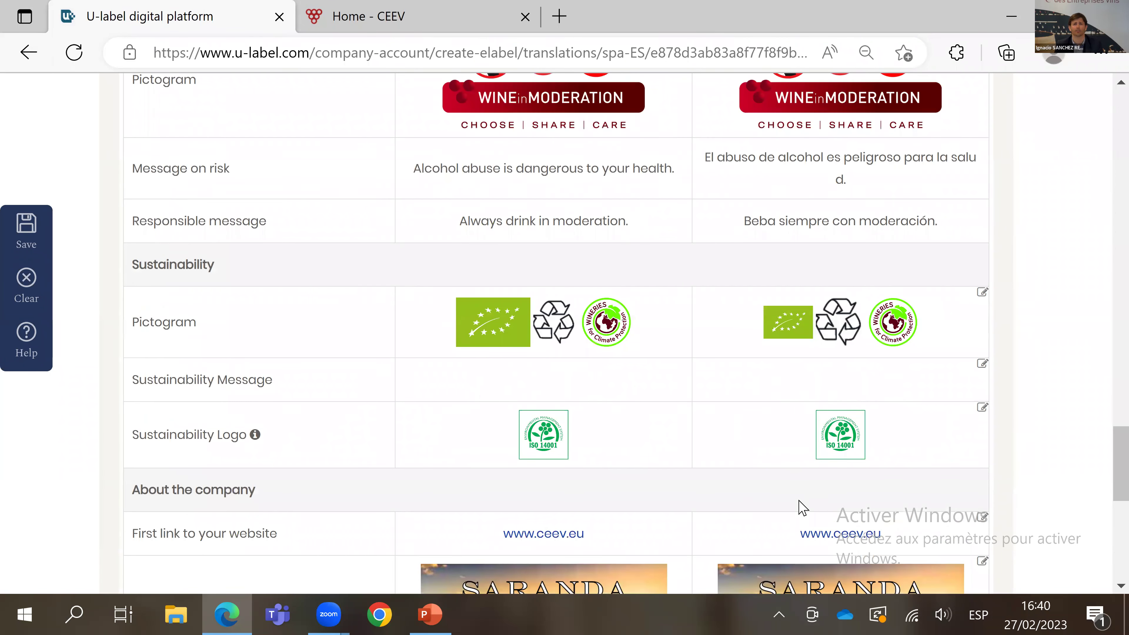
scroll(802, 506, down, 3)
scroll(862, 312, down, 7)
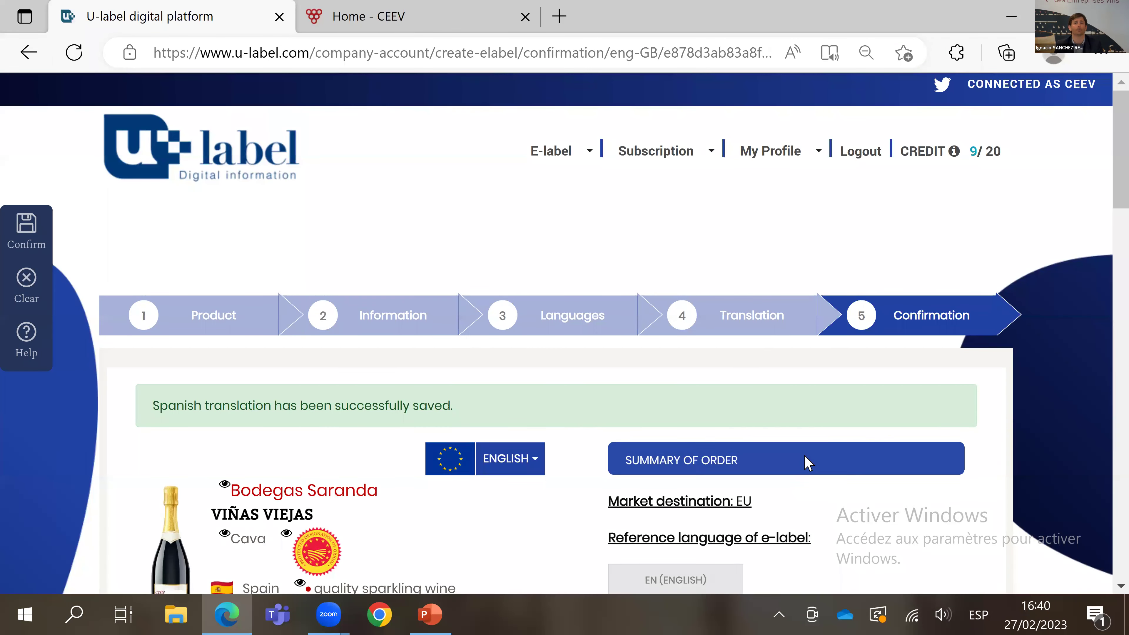
Step: Confirm the e-label from the order summary and open its QR-code URL in a new browser tab
scroll(883, 423, down, 6)
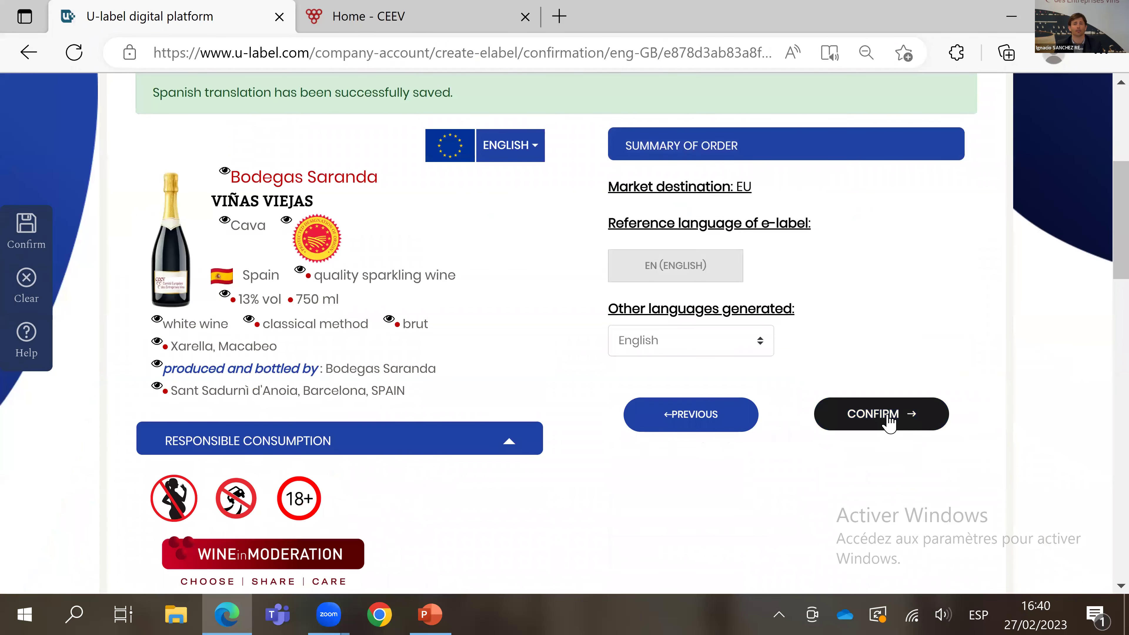
click(858, 420)
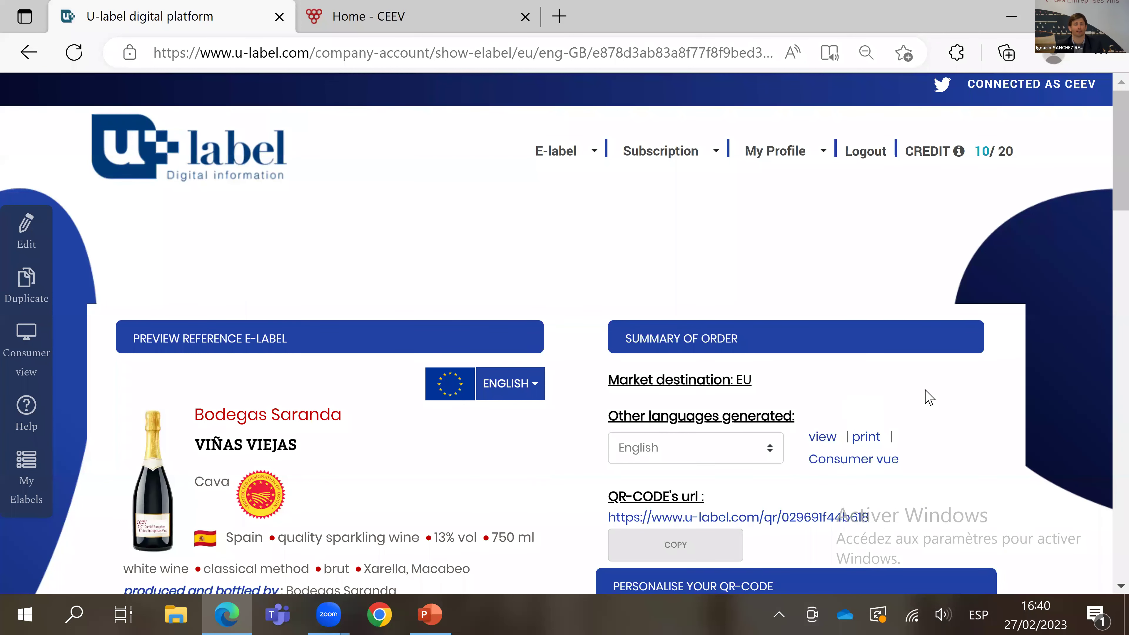
right_click(779, 518)
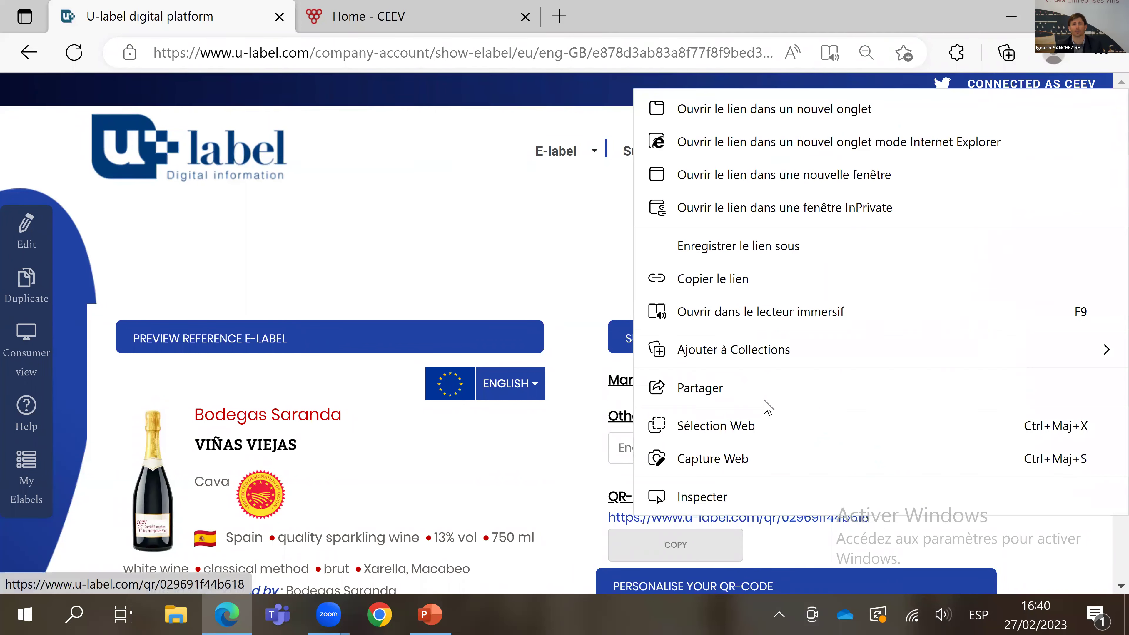
click(760, 117)
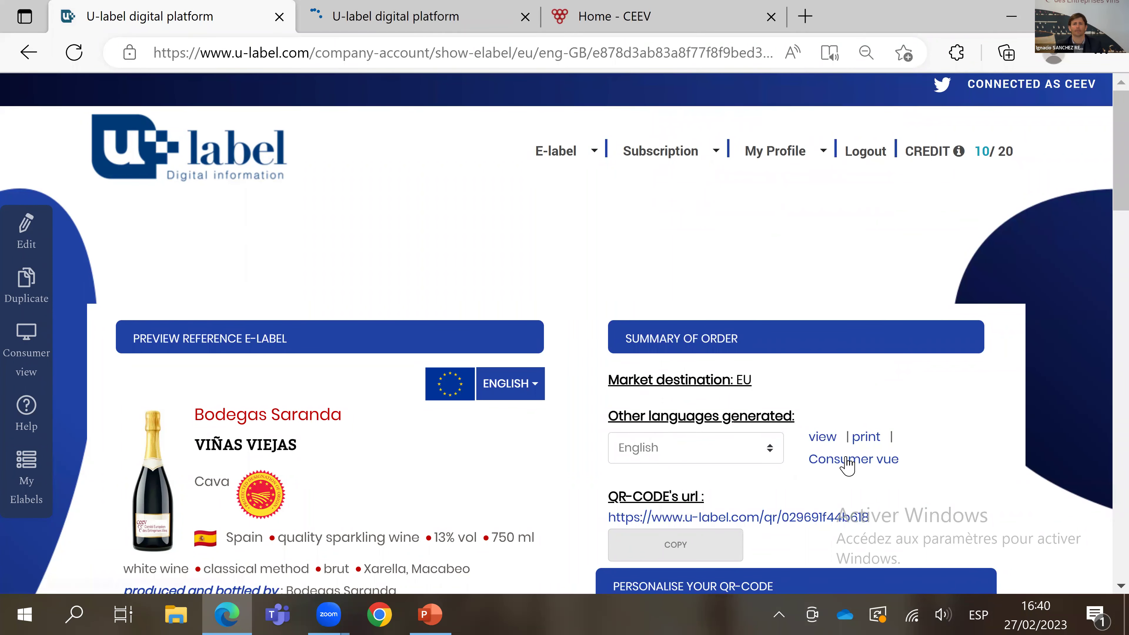
Step: Preview the English e-label in the phone layout down to the sustainability and company sections, and close the preview
click(822, 436)
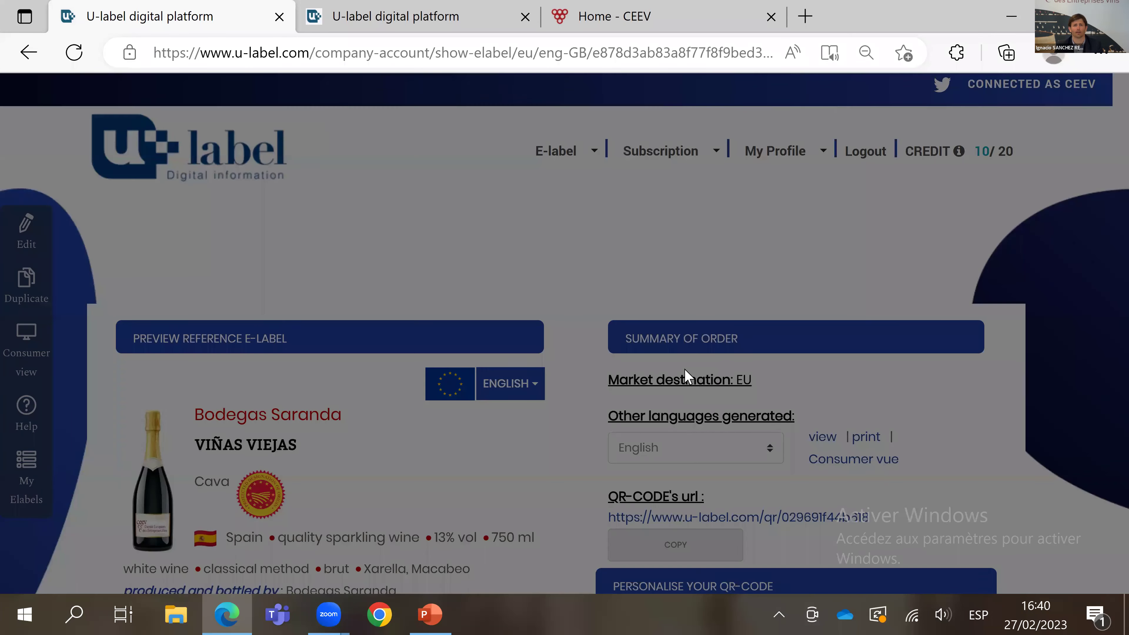
scroll(597, 430, down, 10)
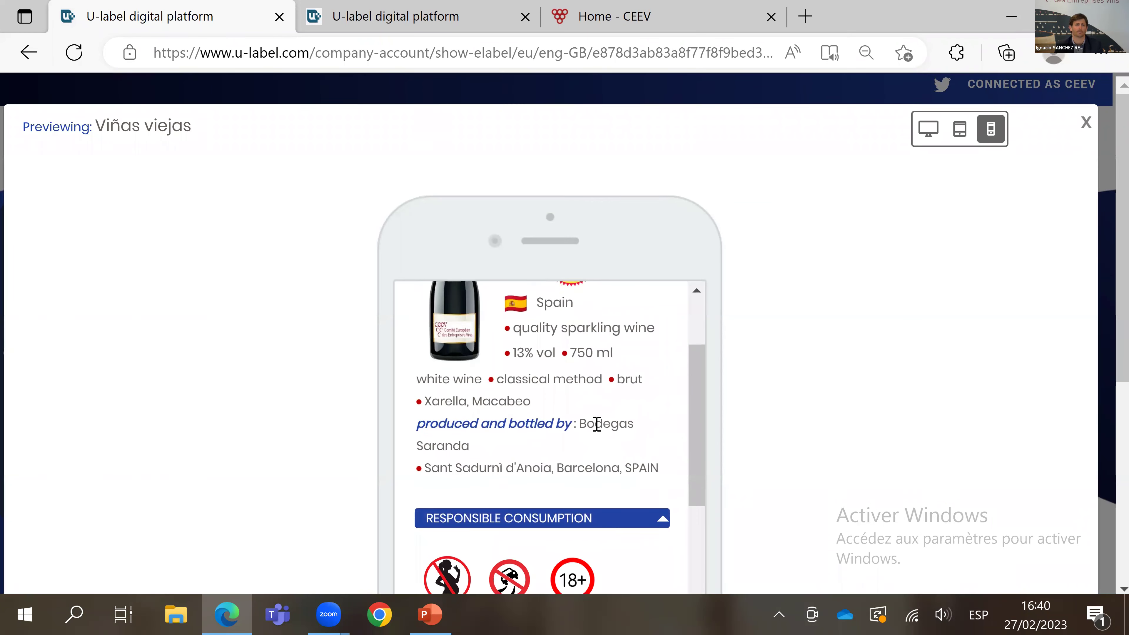
scroll(598, 431, down, 8)
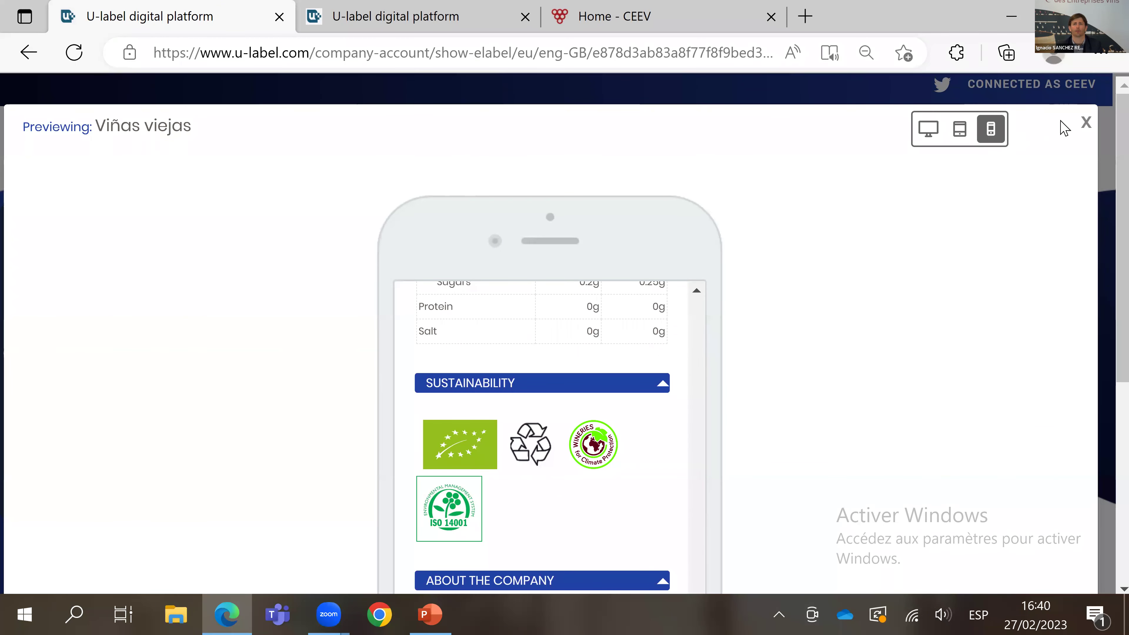
click(886, 351)
Step: Review the QR-code personalisation options, save and view the QR code in SVG format, and return to the e-label page
scroll(885, 351, down, 10)
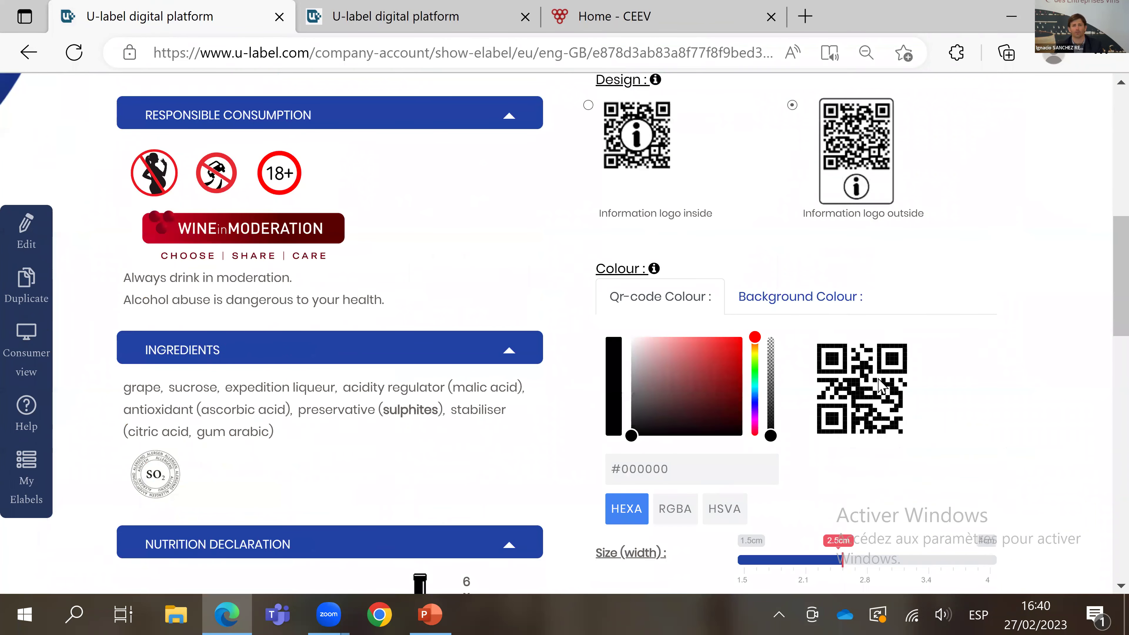
scroll(832, 328, up, 2)
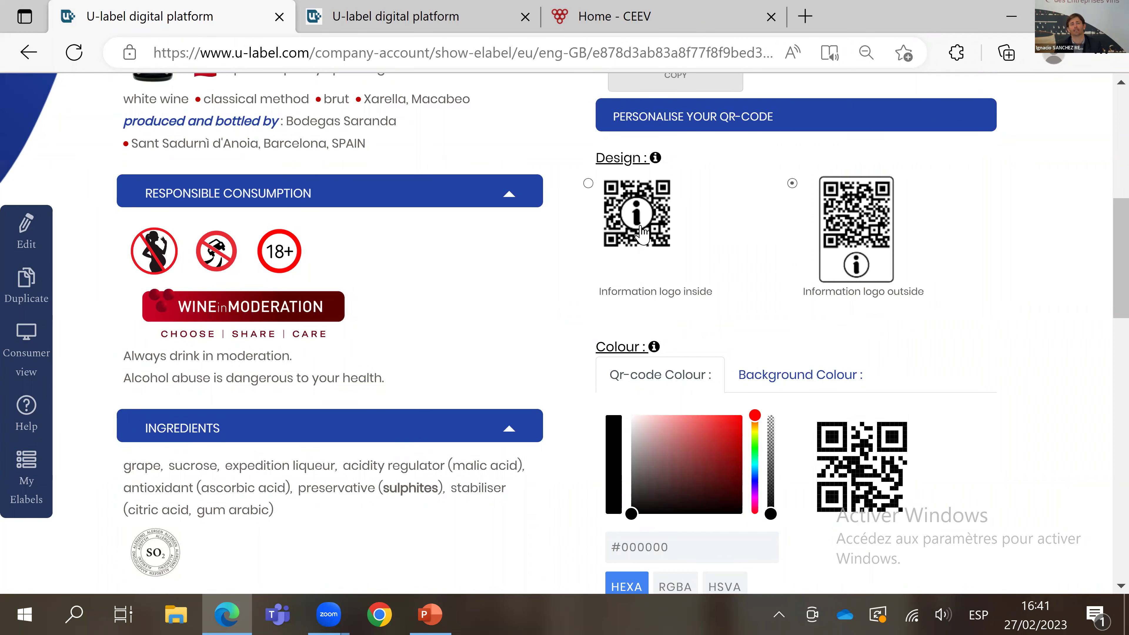
scroll(721, 311, down, 10)
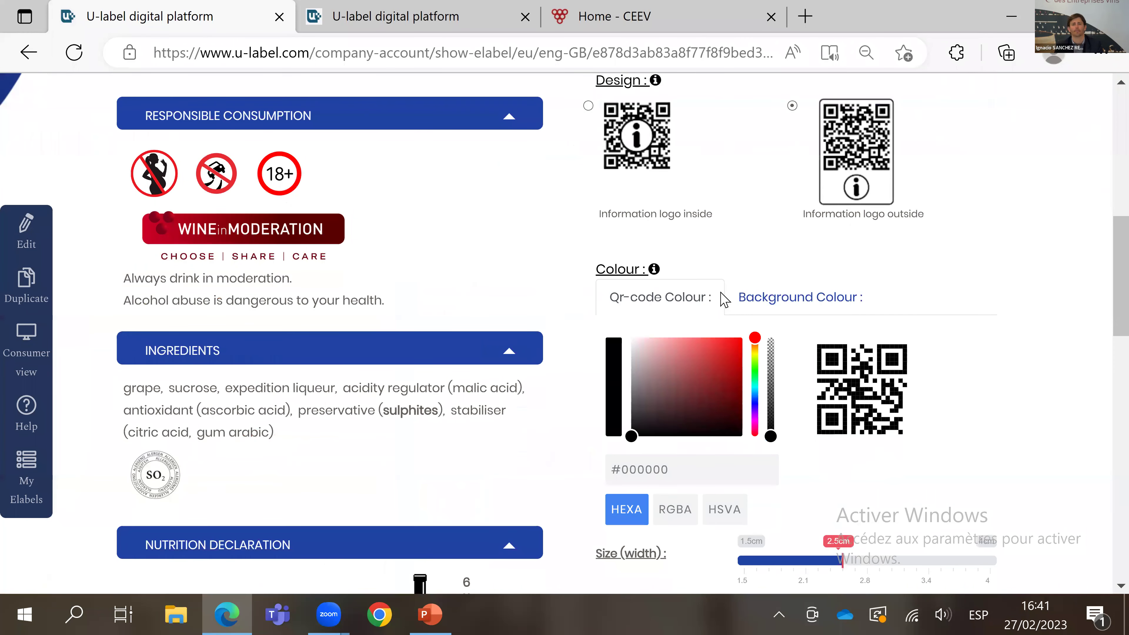
scroll(711, 325, down, 2)
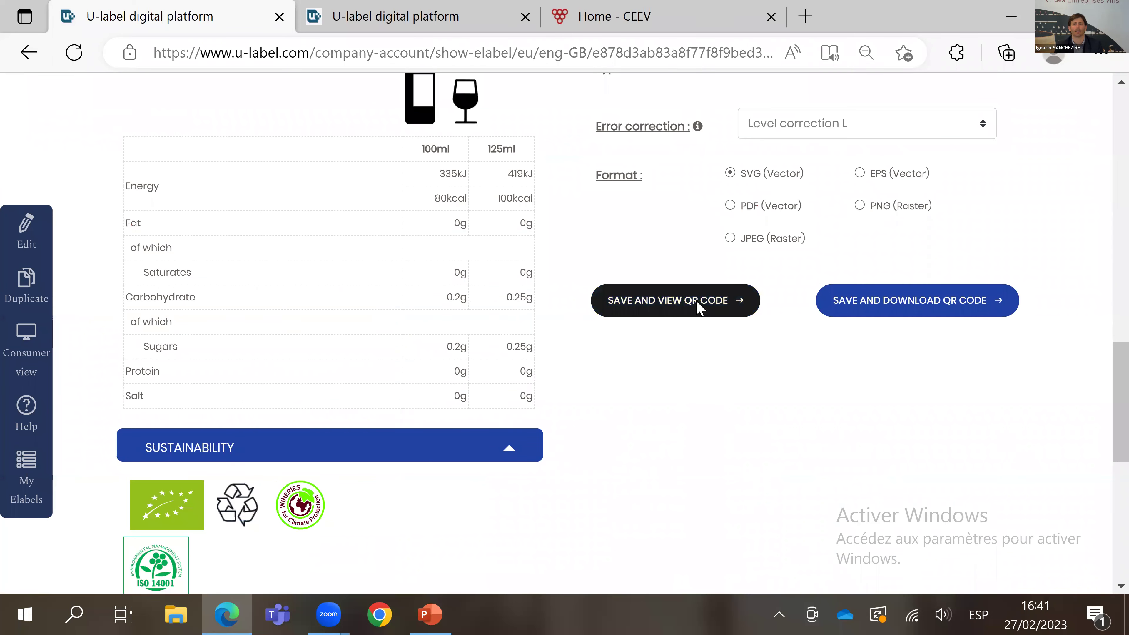
click(969, 293)
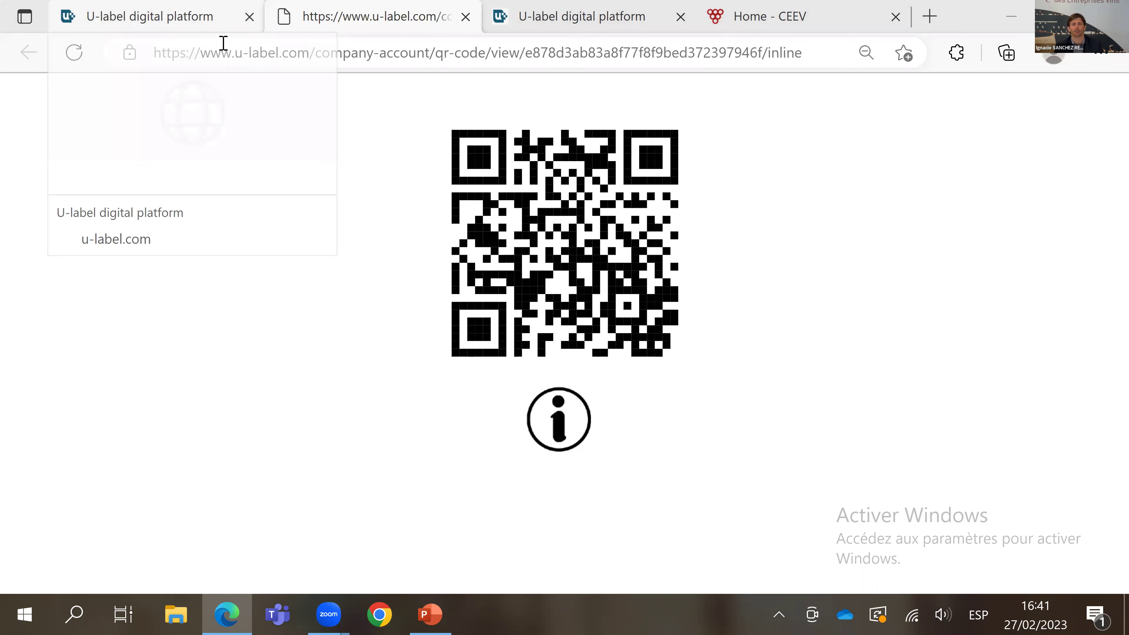
click(219, 29)
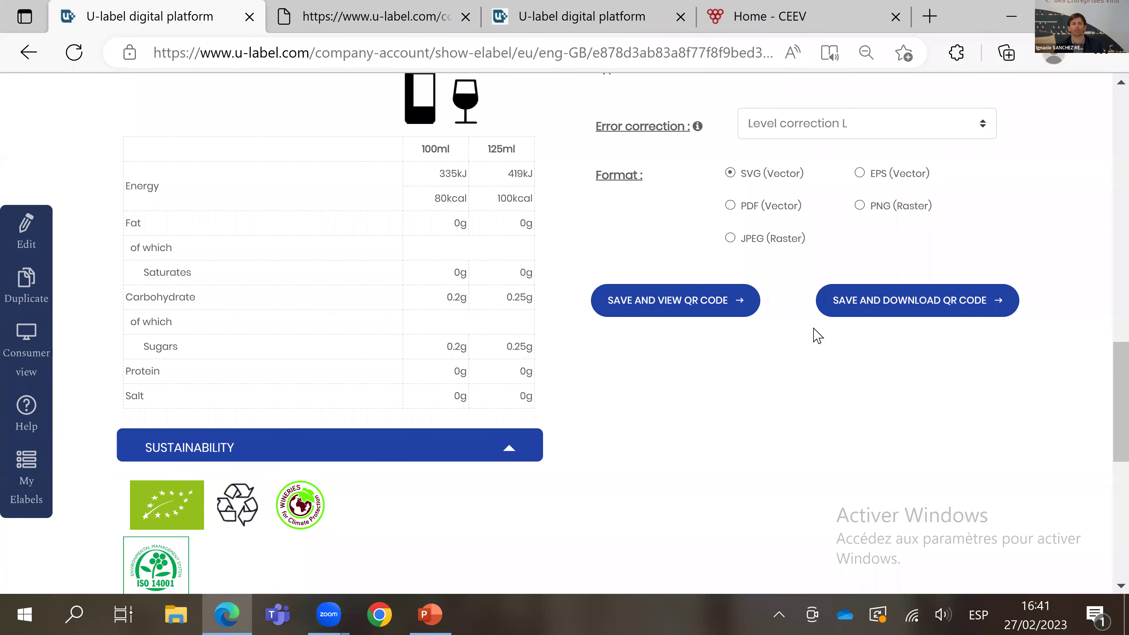
Step: Open the list of the account's e-labels and go to its second page
scroll(818, 336, up, 10)
scroll(680, 220, up, 15)
mouse_move(549, 171)
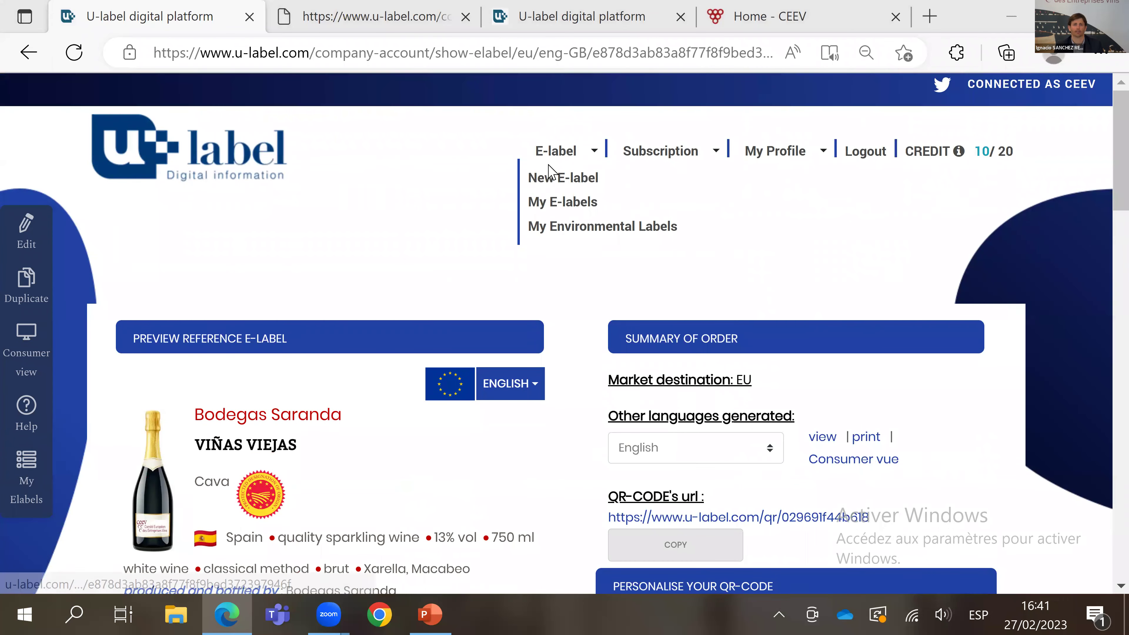
click(561, 203)
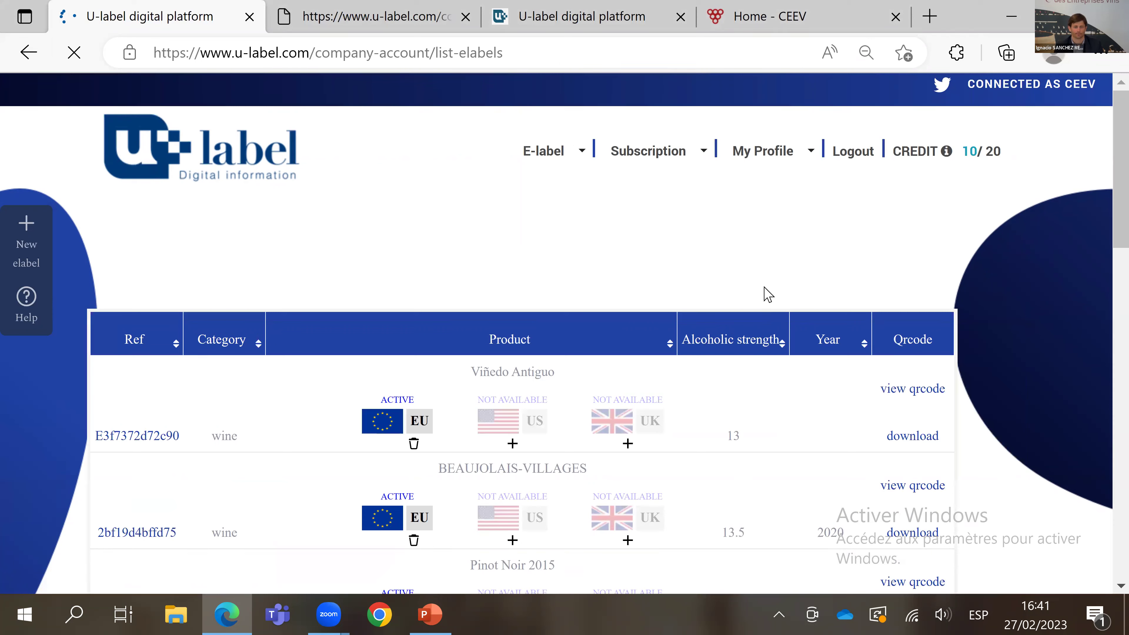
scroll(768, 295, down, 10)
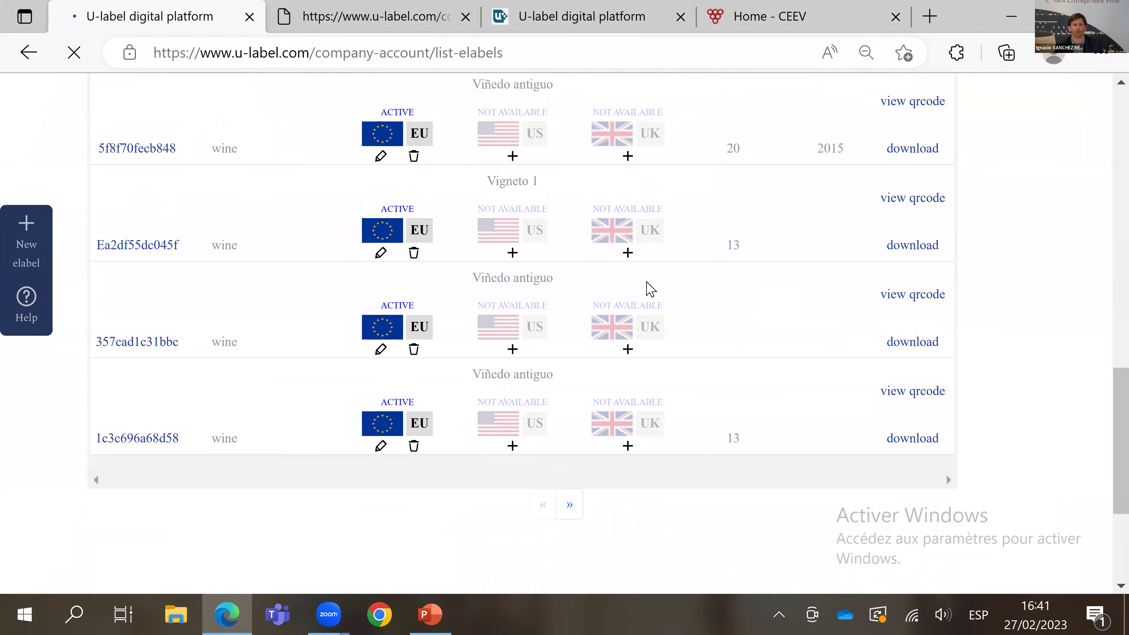
scroll(582, 389, up, 2)
click(573, 413)
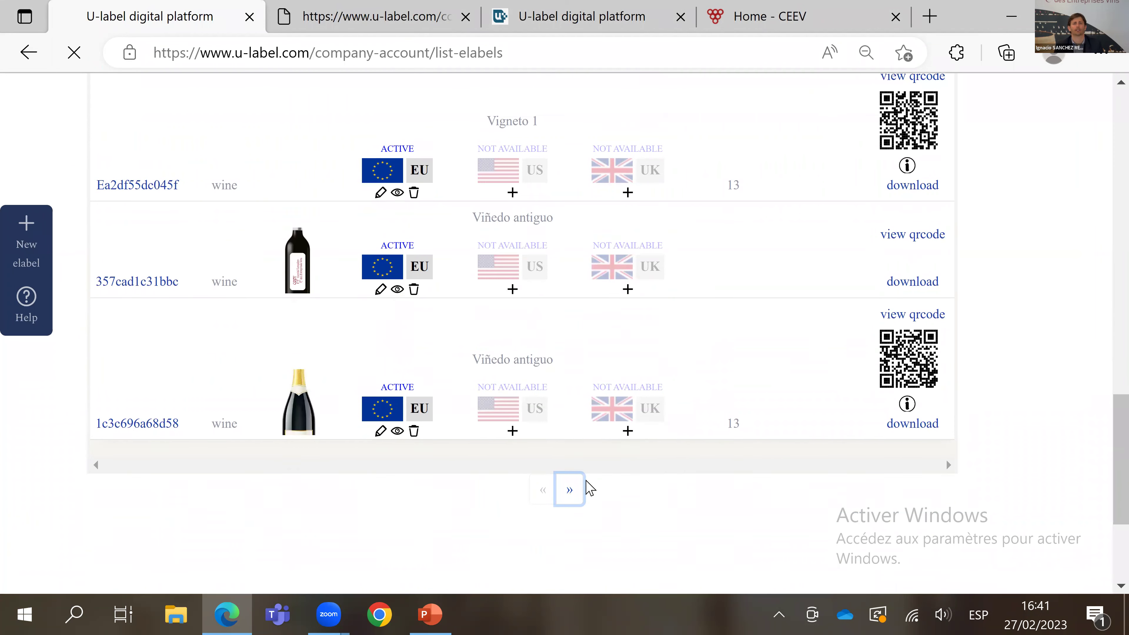
scroll(623, 404, down, 3)
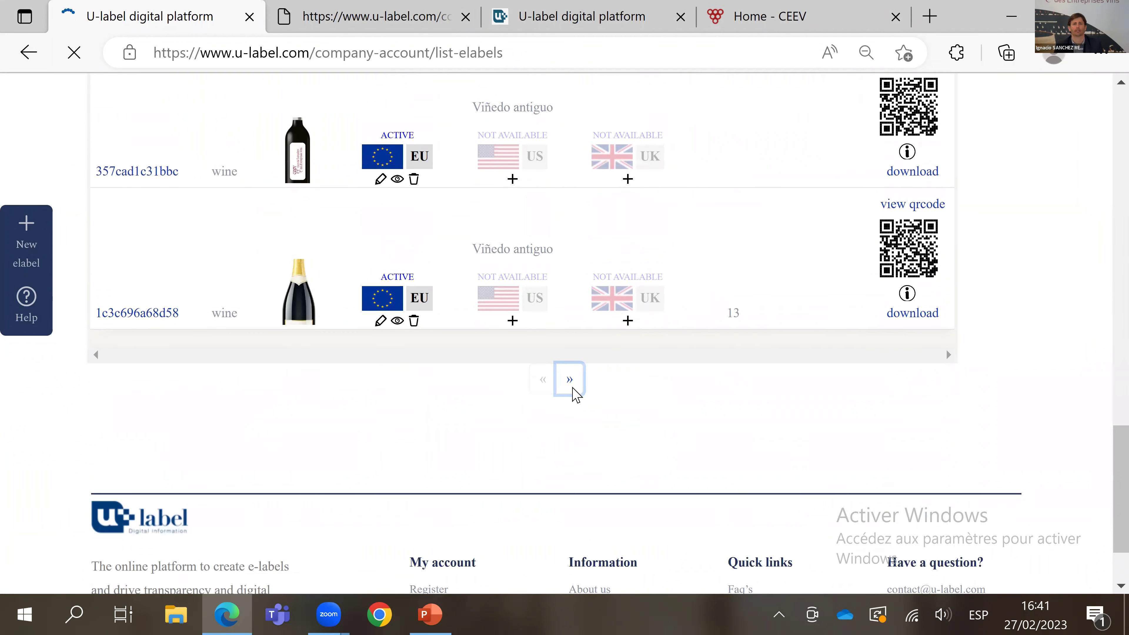
click(573, 384)
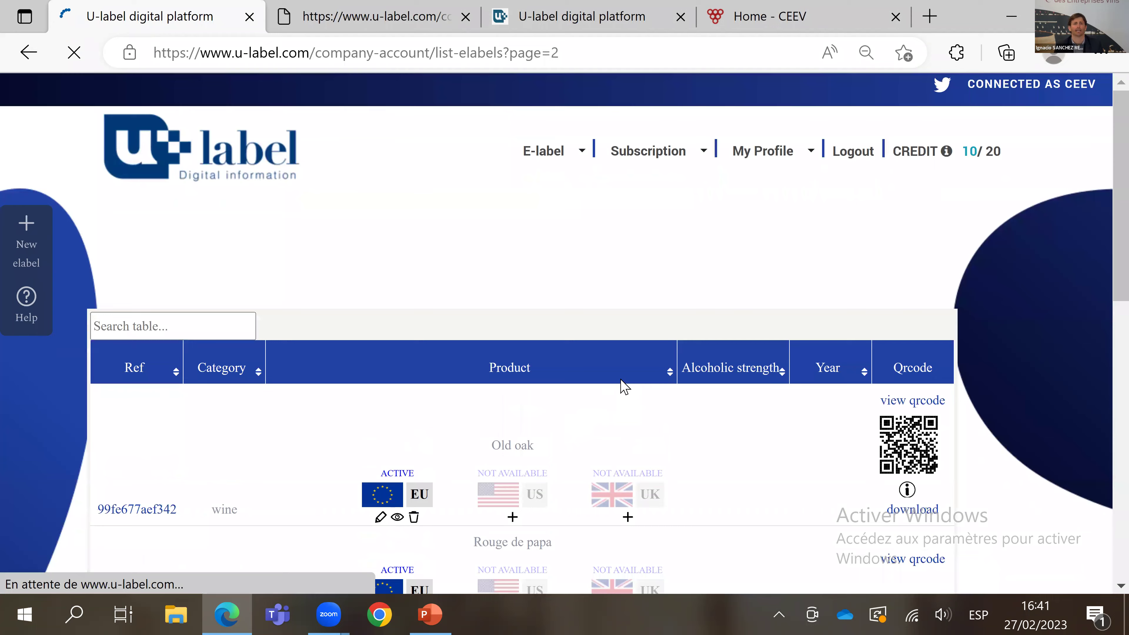
Step: Open the Viñas viejas e-label for editing its information in the reference language
scroll(625, 387, down, 3)
scroll(500, 413, down, 5)
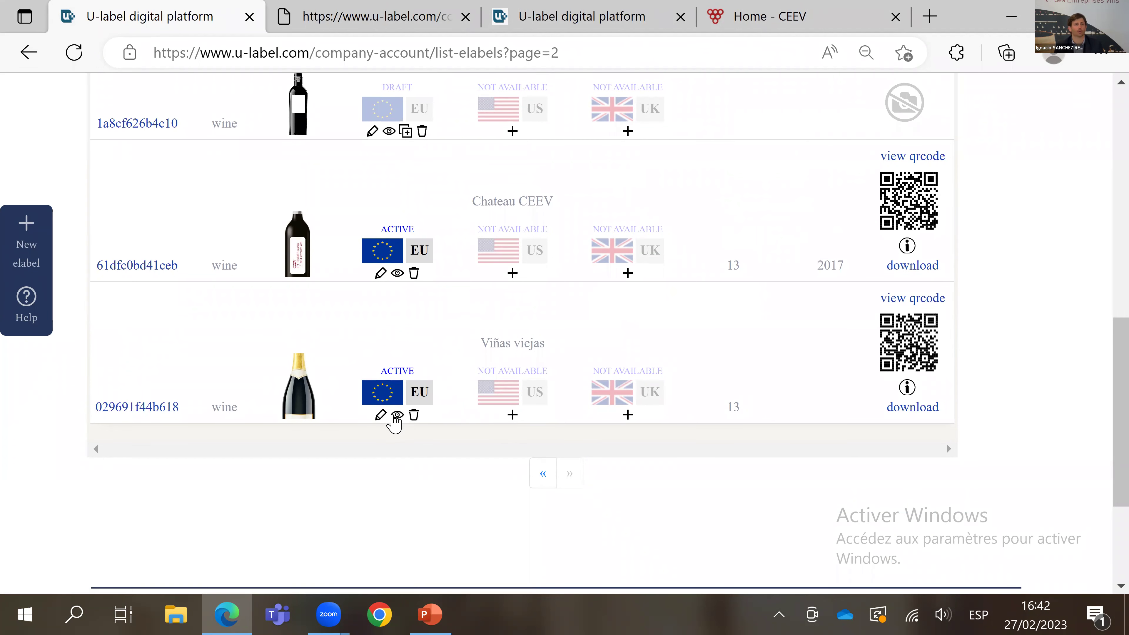
click(381, 414)
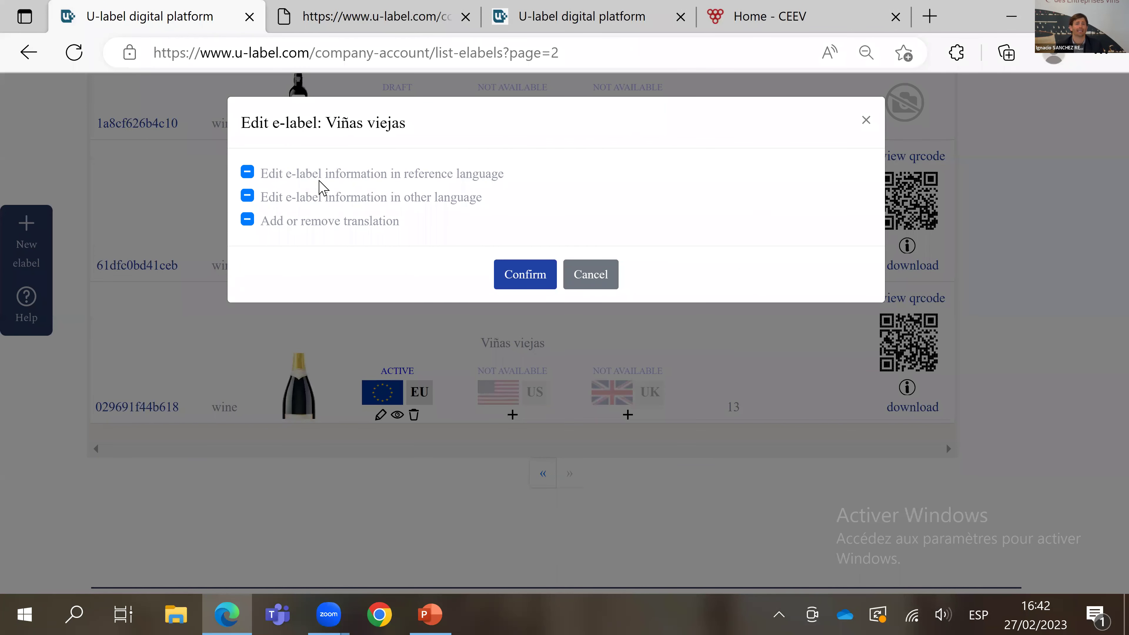
click(320, 178)
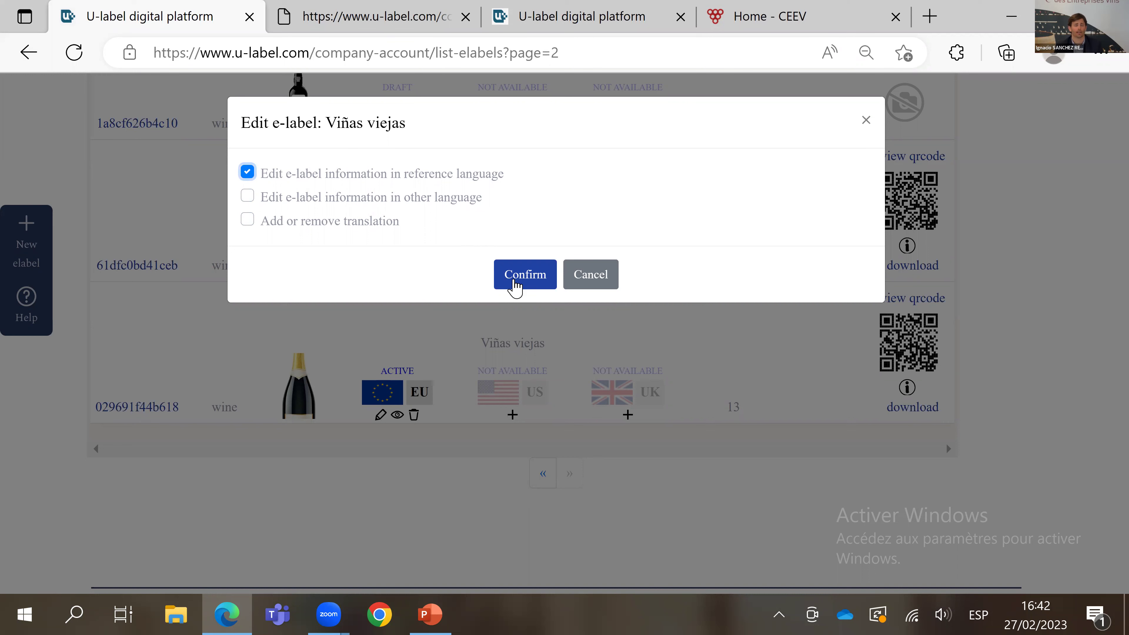
click(515, 284)
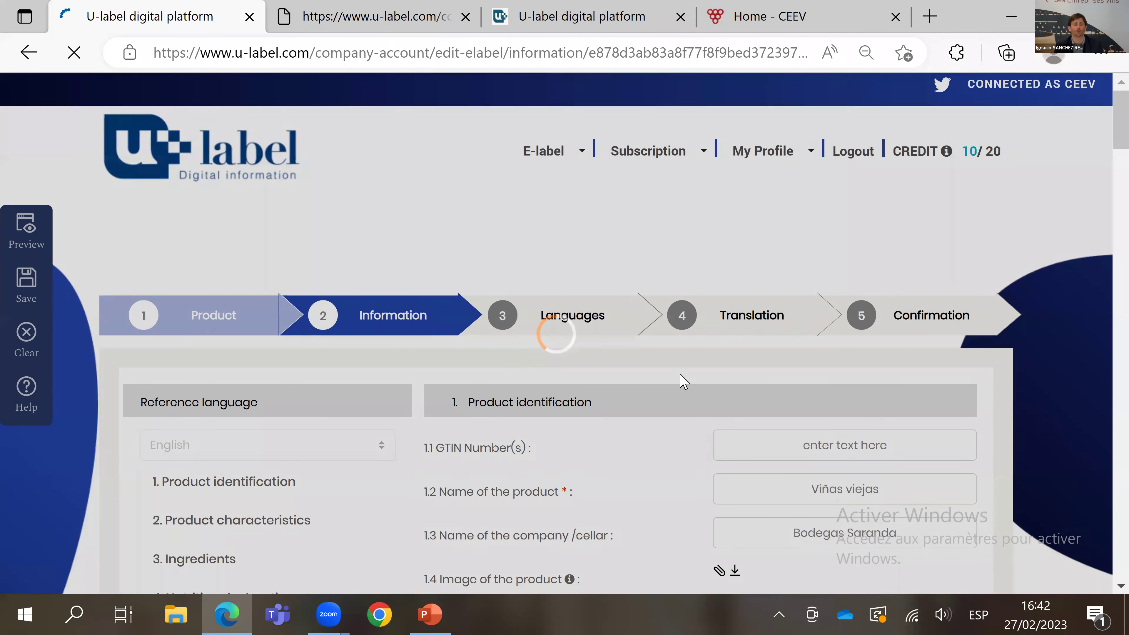
Step: Start editing the sustainability message in the English e-label information
scroll(684, 381, down, 15)
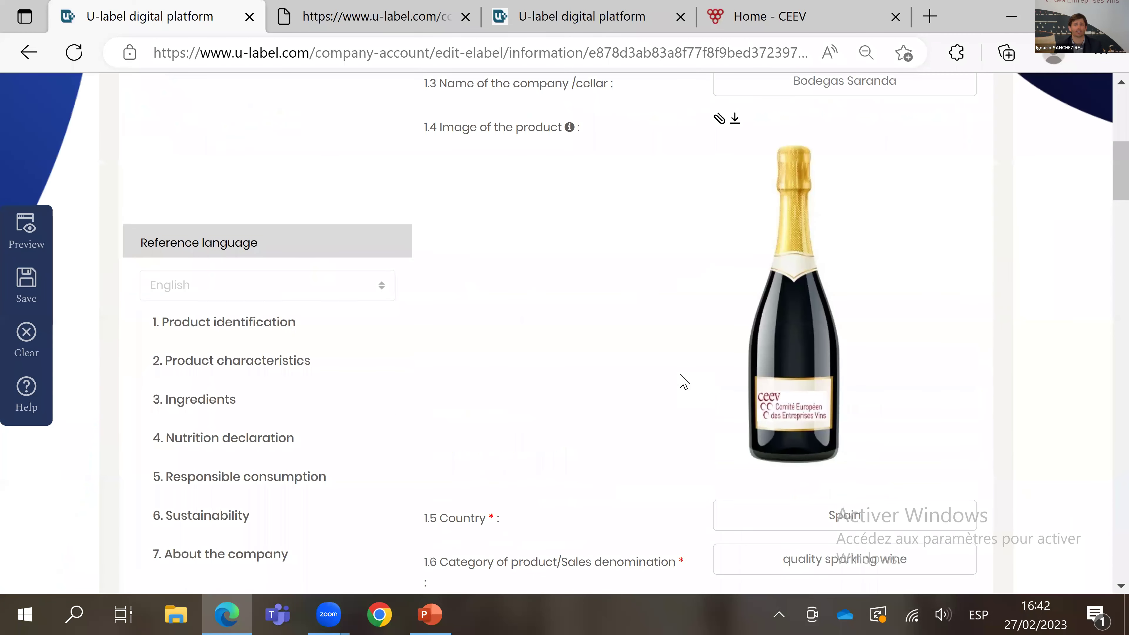
scroll(684, 381, down, 12)
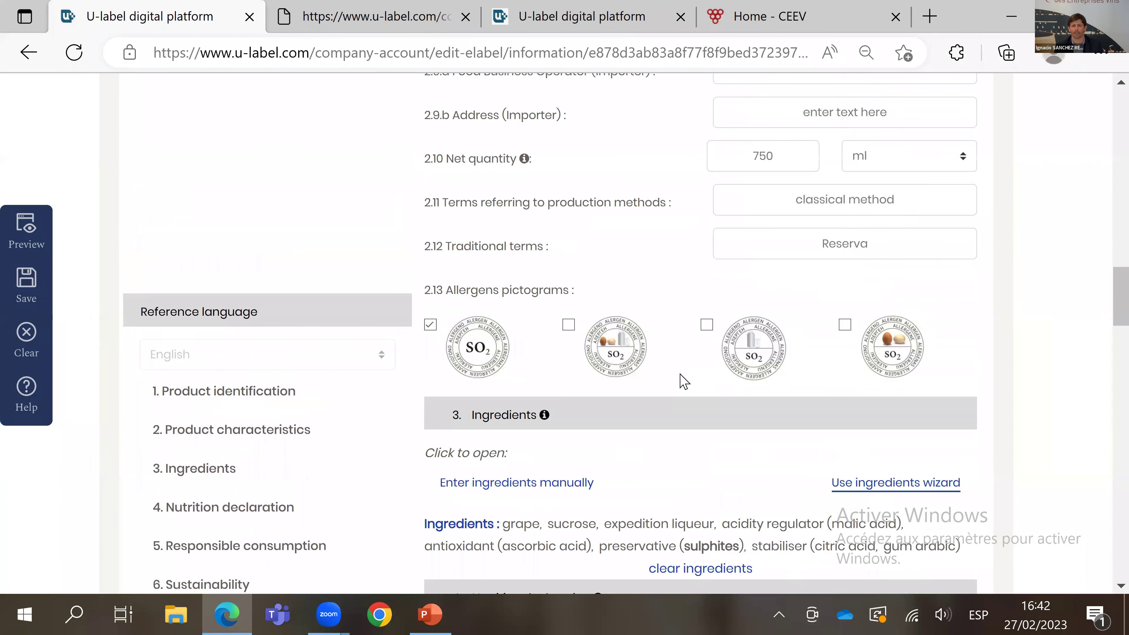
scroll(684, 381, down, 3)
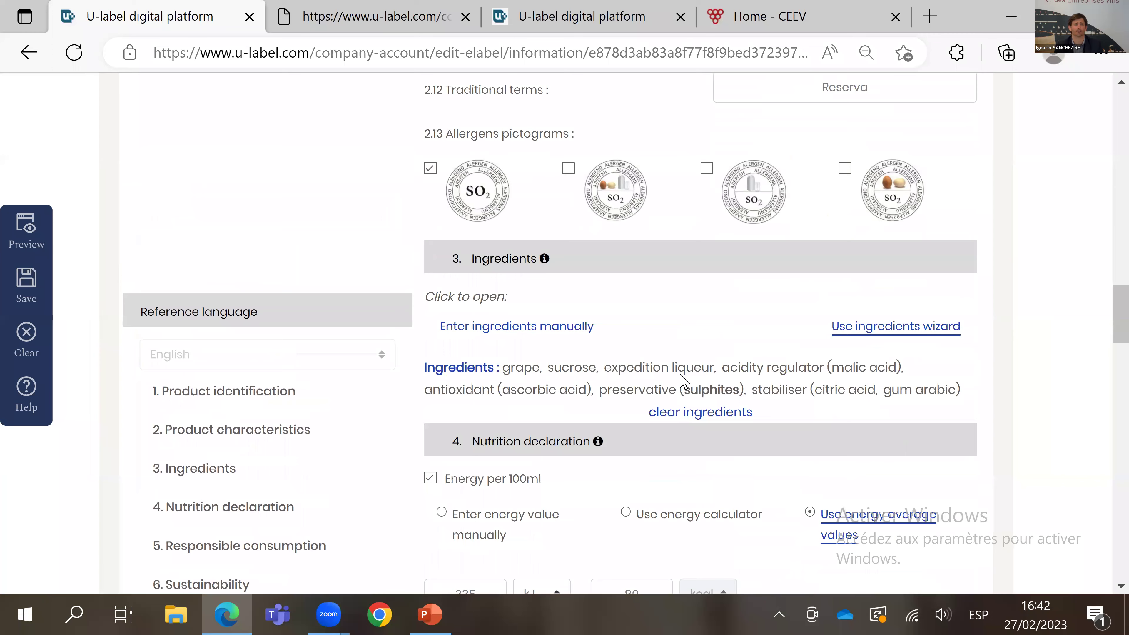
scroll(684, 381, down, 10)
scroll(684, 381, down, 20)
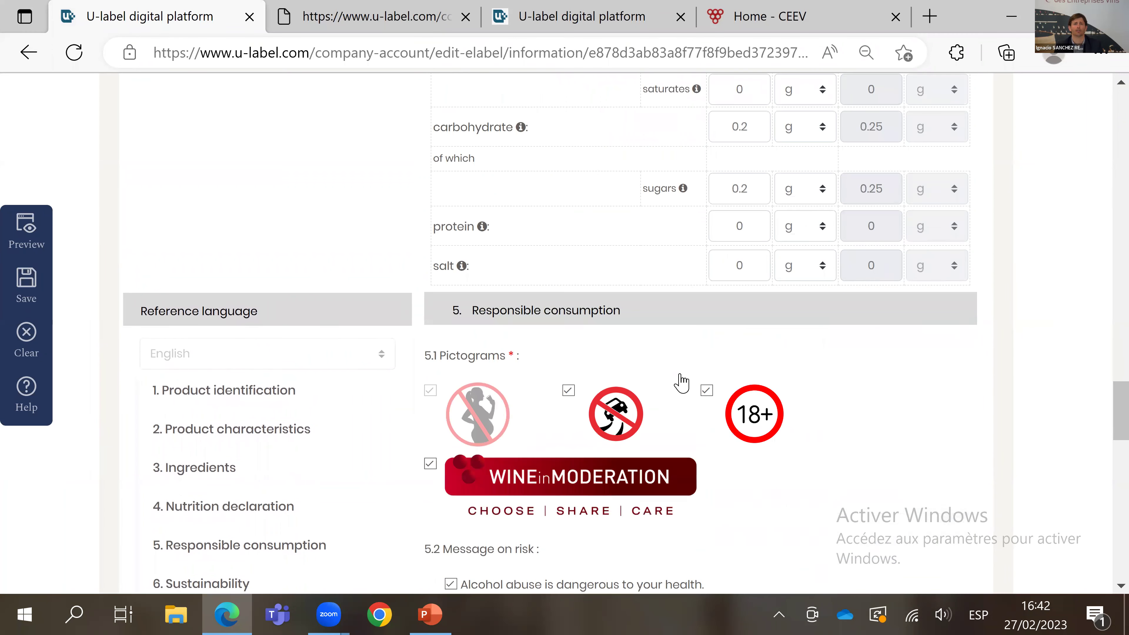
click(836, 310)
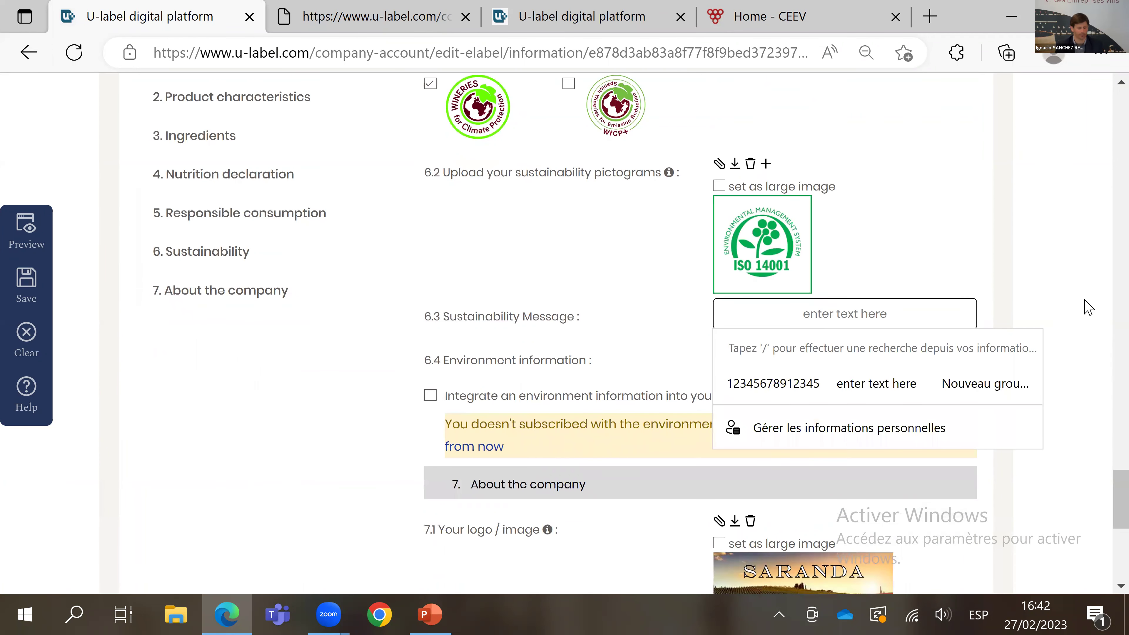
text(Sus)
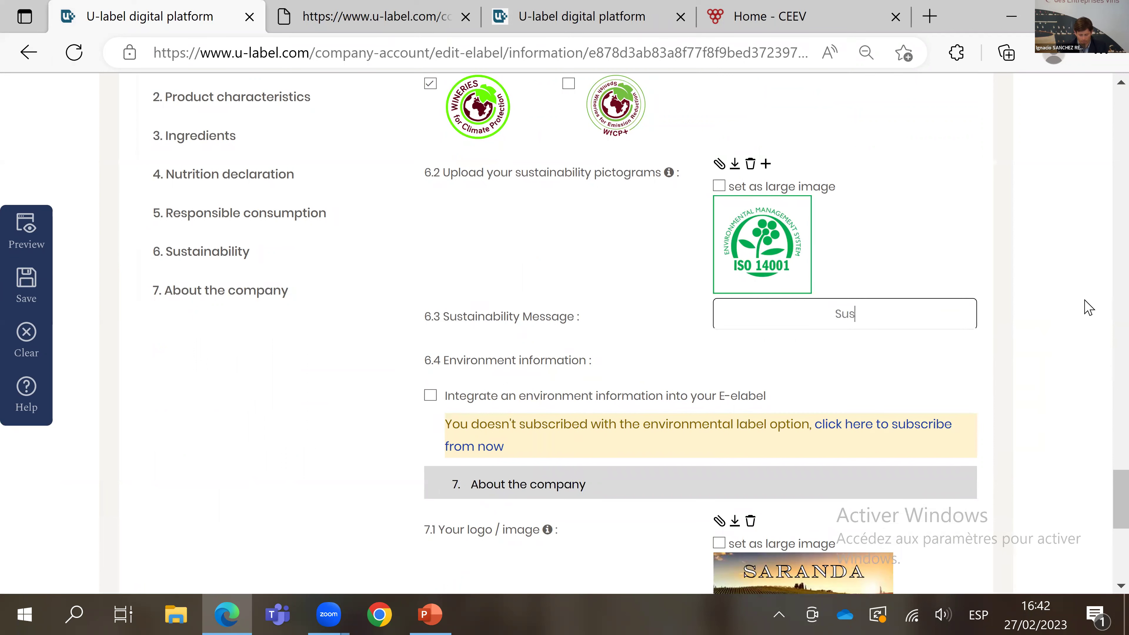
text(tainable pro)
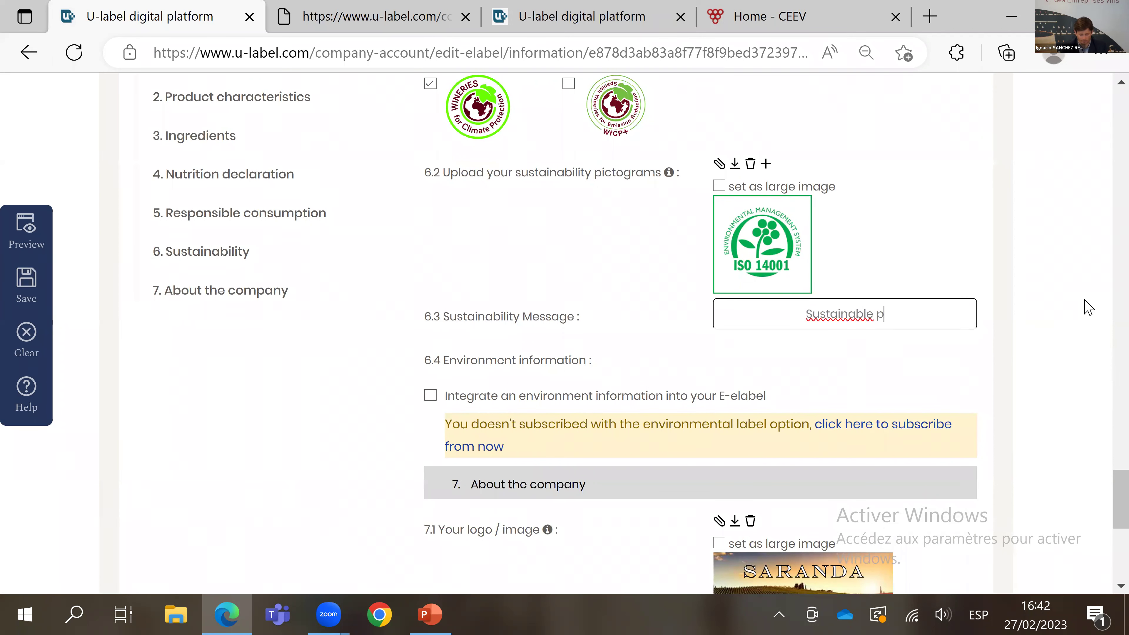
key(BackSpace)
key(BackSpace)
key(BackSpace)
key(BackSpace)
key(BackSpace)
key(BackSpace)
key(BackSpace)
key(BackSpace)
key(BackSpace)
key(BackSpace)
key(BackSpace)
key(BackSpace)
key(BackSpace)
key(BackSpace)
key(BackSpace)
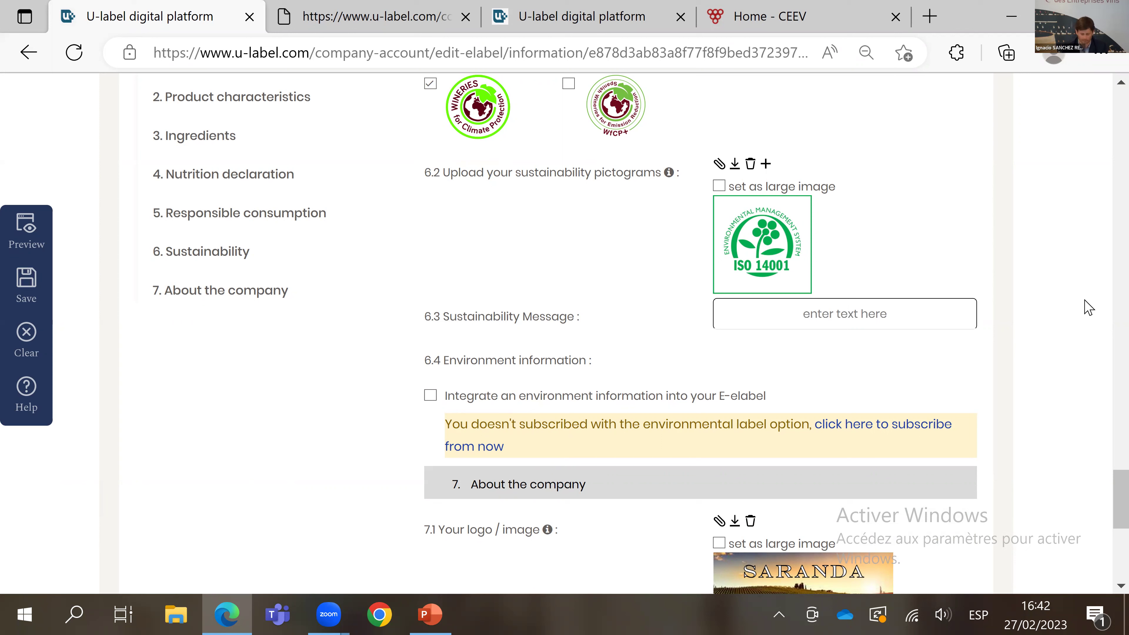
Step: Enter "Integrated production" as the sustainability message and update the e-label information
text(Integrated production)
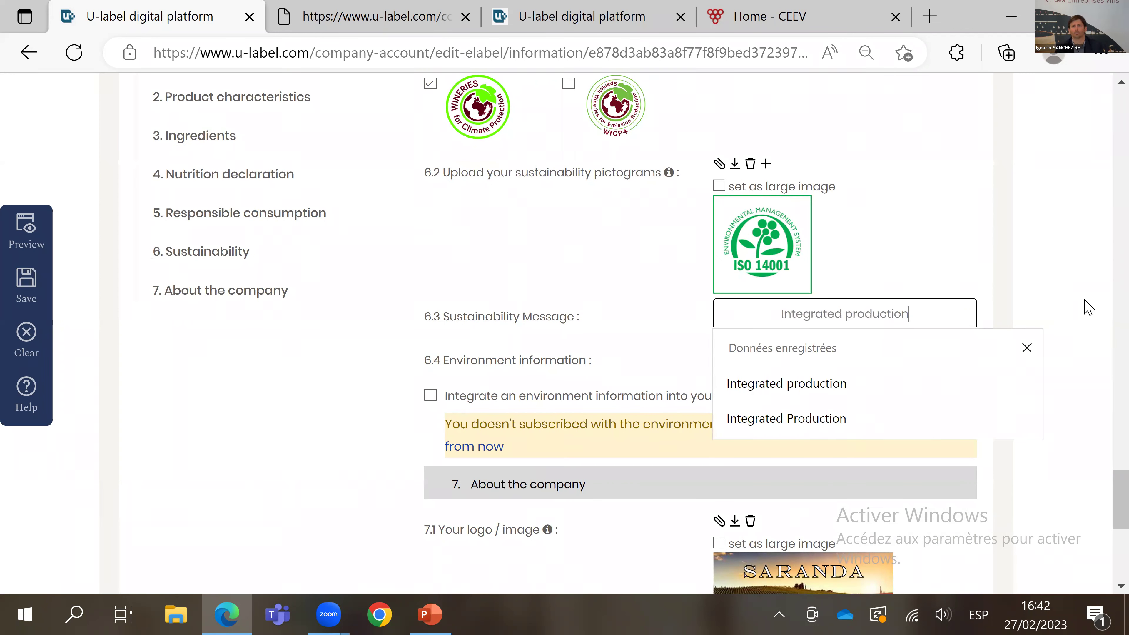
click(1061, 266)
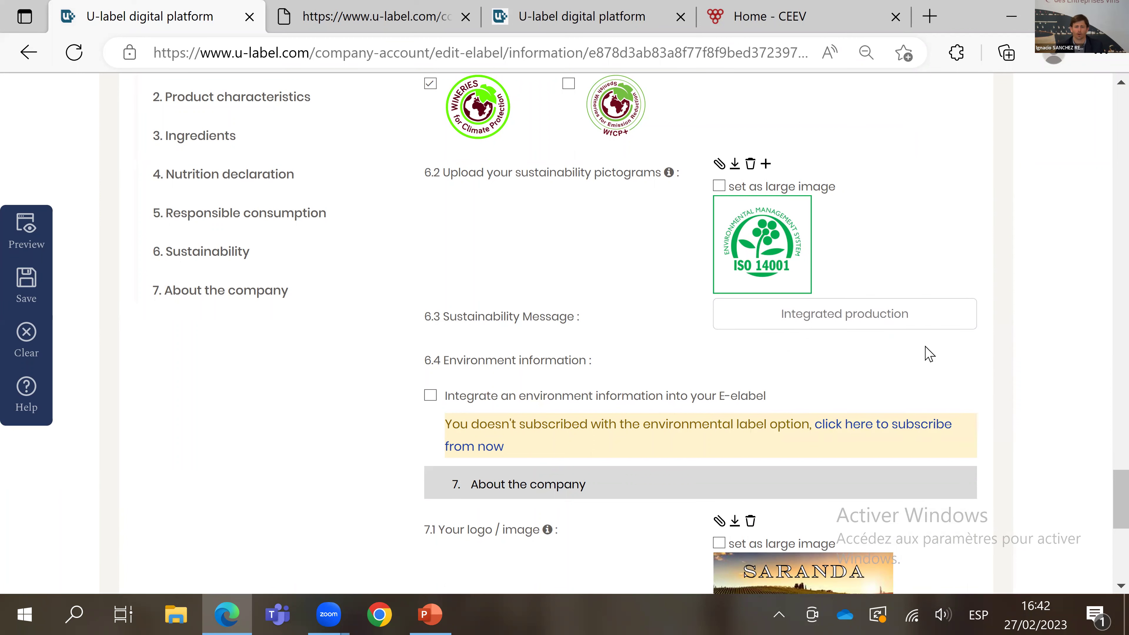
scroll(756, 333, down, 5)
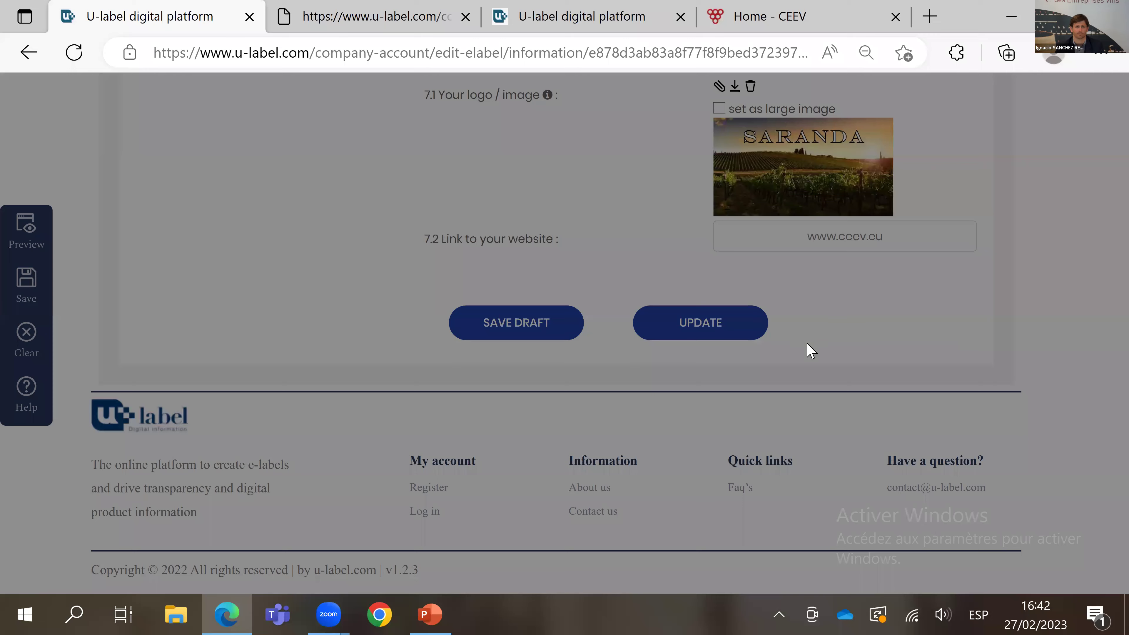
scroll(806, 357, down, 10)
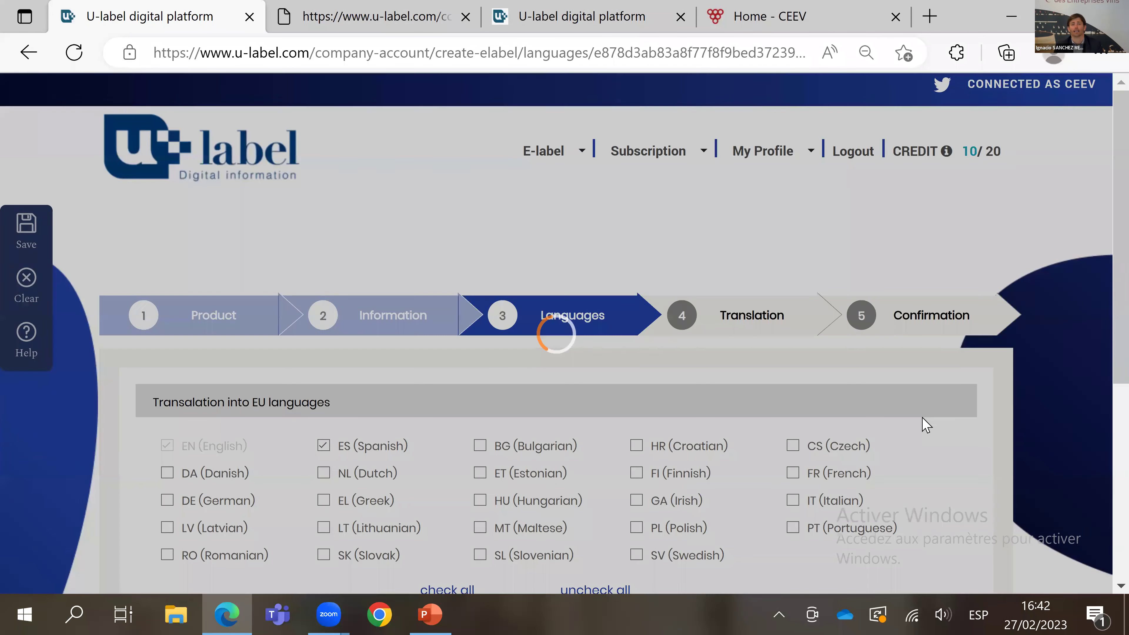
Step: Keep Spanish as the translation language and set the Spanish sustainability message to "Producción integrada"
scroll(923, 424, down, 6)
click(822, 332)
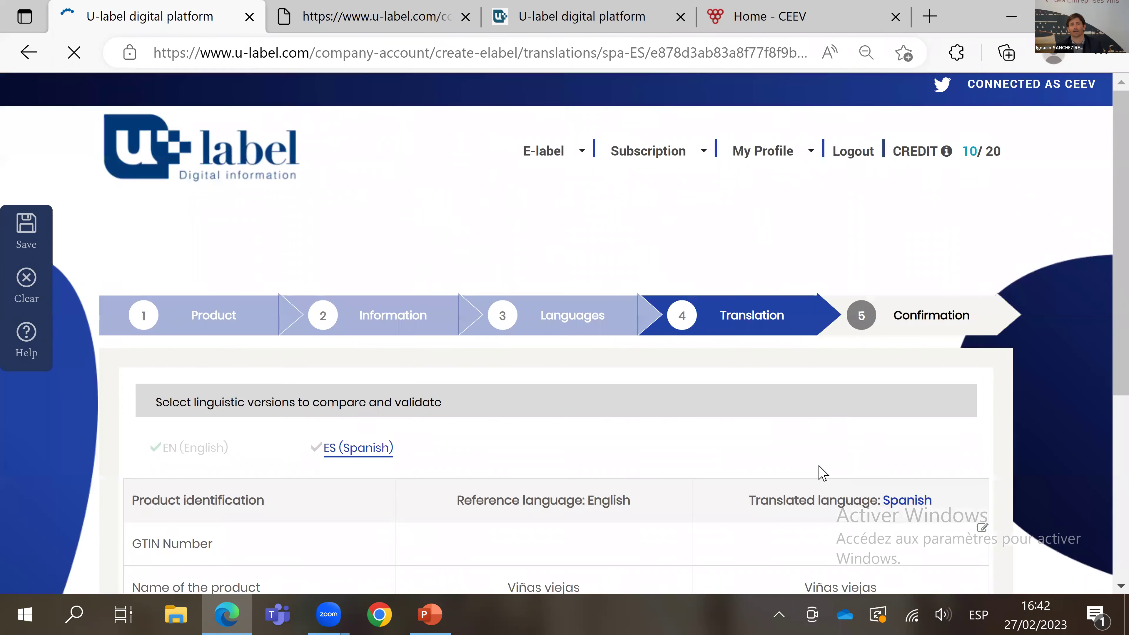
scroll(823, 474, down, 15)
click(915, 463)
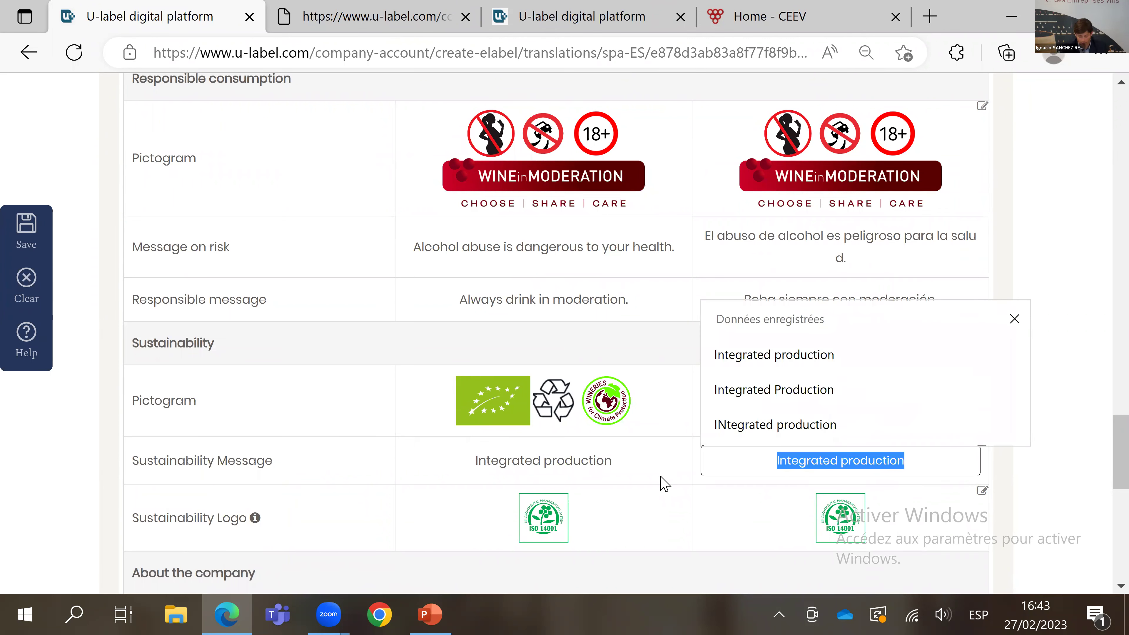
text(Pro)
key(BackSpace)
text(rod)
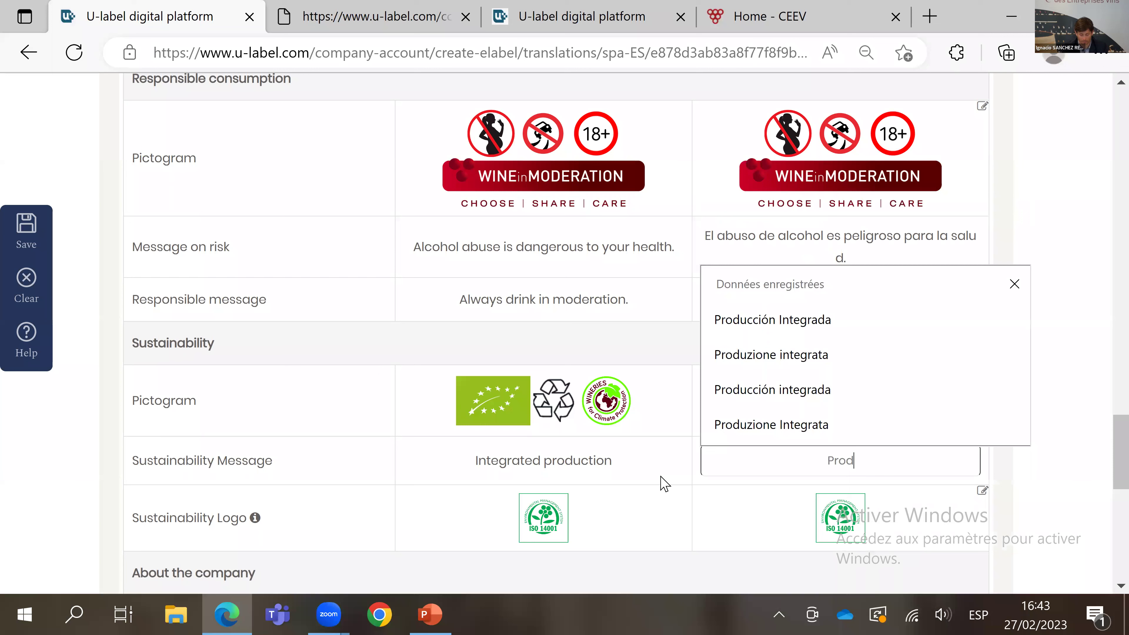
text(ucción integrada)
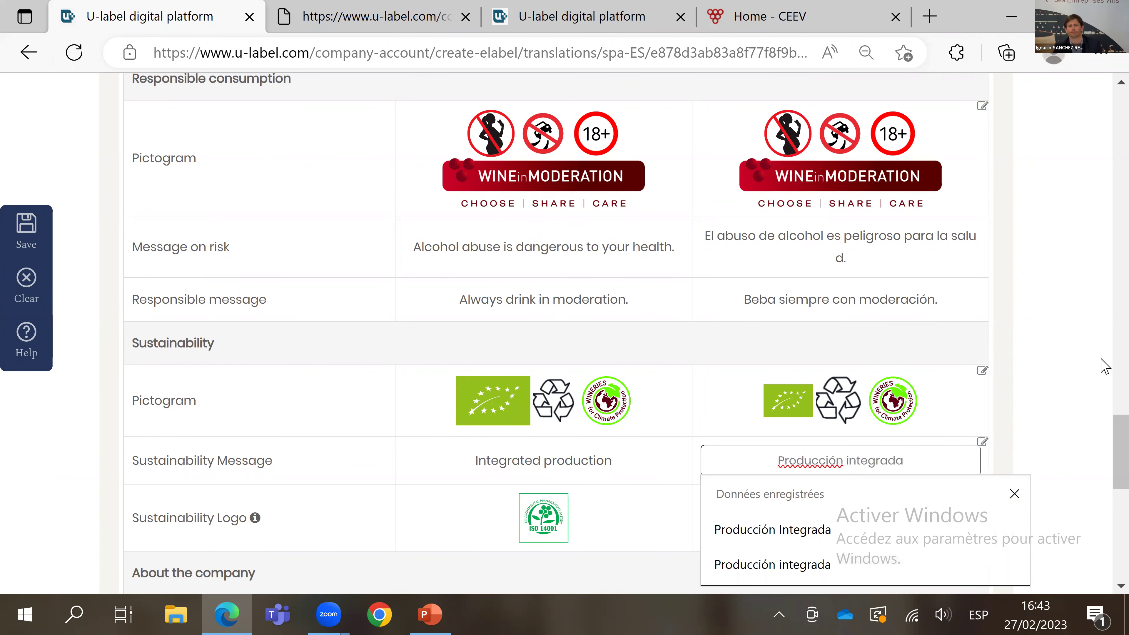
Step: Validate the Spanish translation and confirm the updated e-label
scroll(1055, 376, down, 10)
click(875, 383)
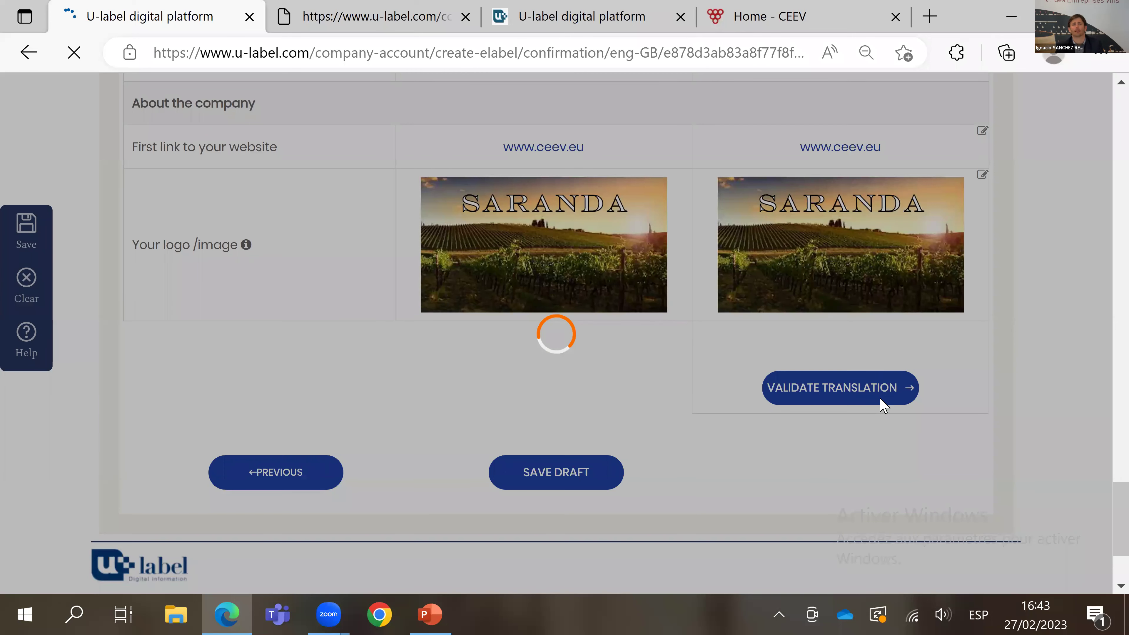
scroll(879, 430, down, 5)
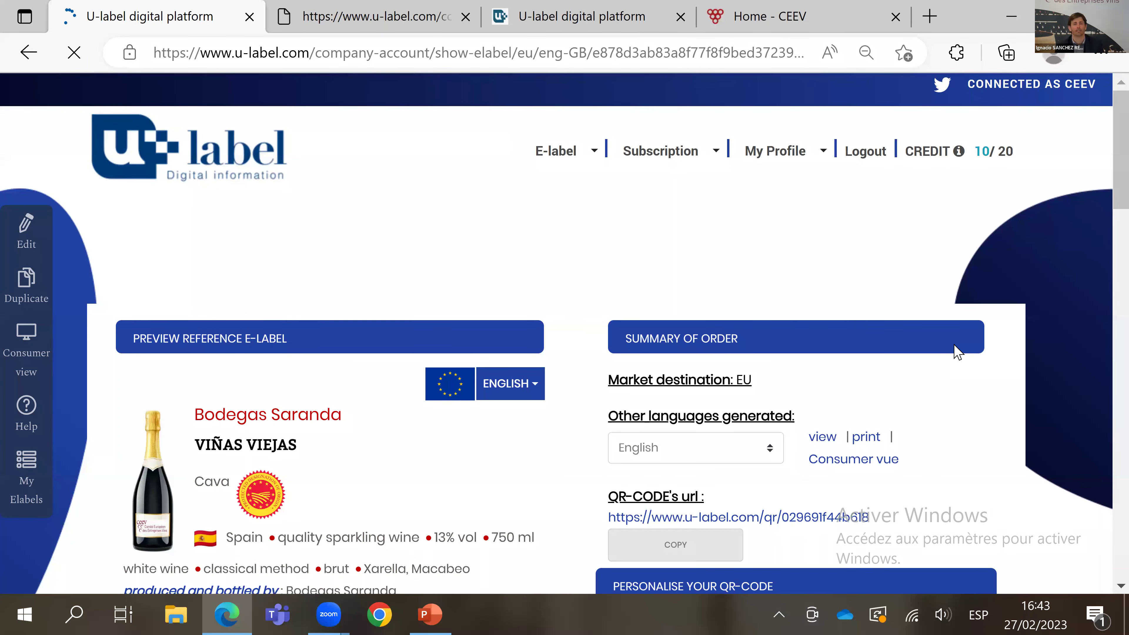
Step: Check the updated e-label's page and go to the second page of the account's e-label list
scroll(957, 352, down, 5)
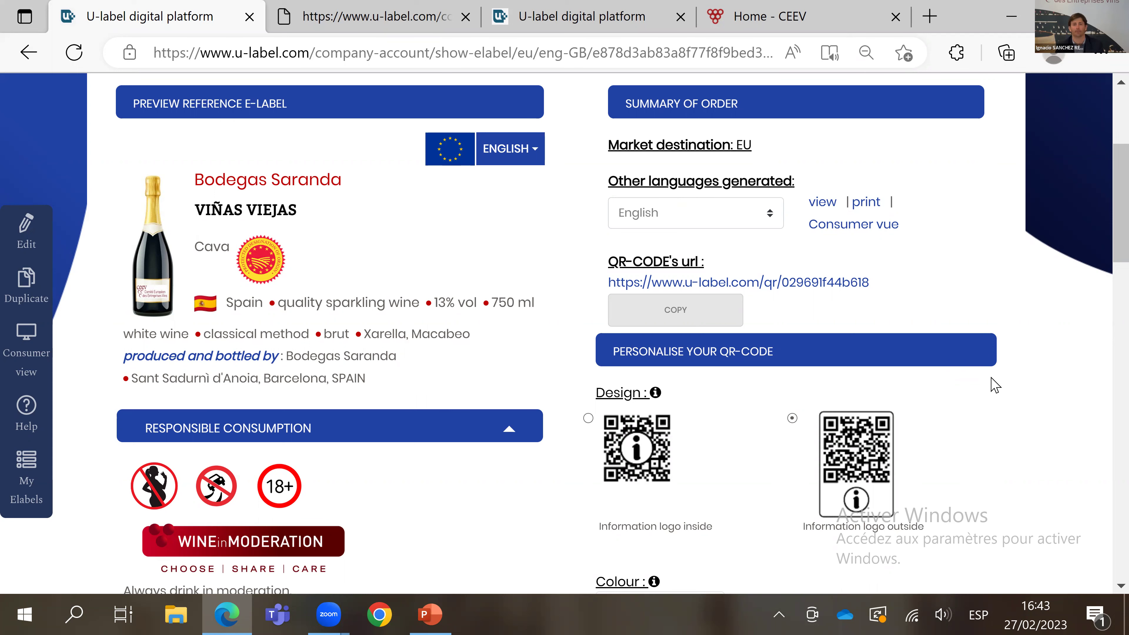
scroll(991, 384, up, 5)
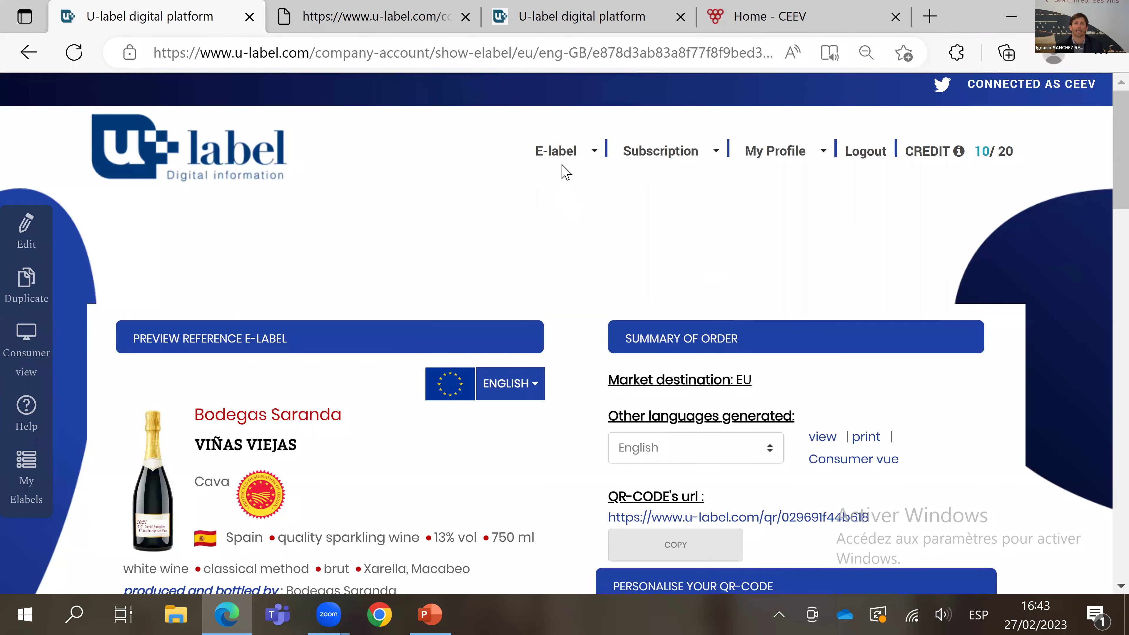
mouse_move(568, 157)
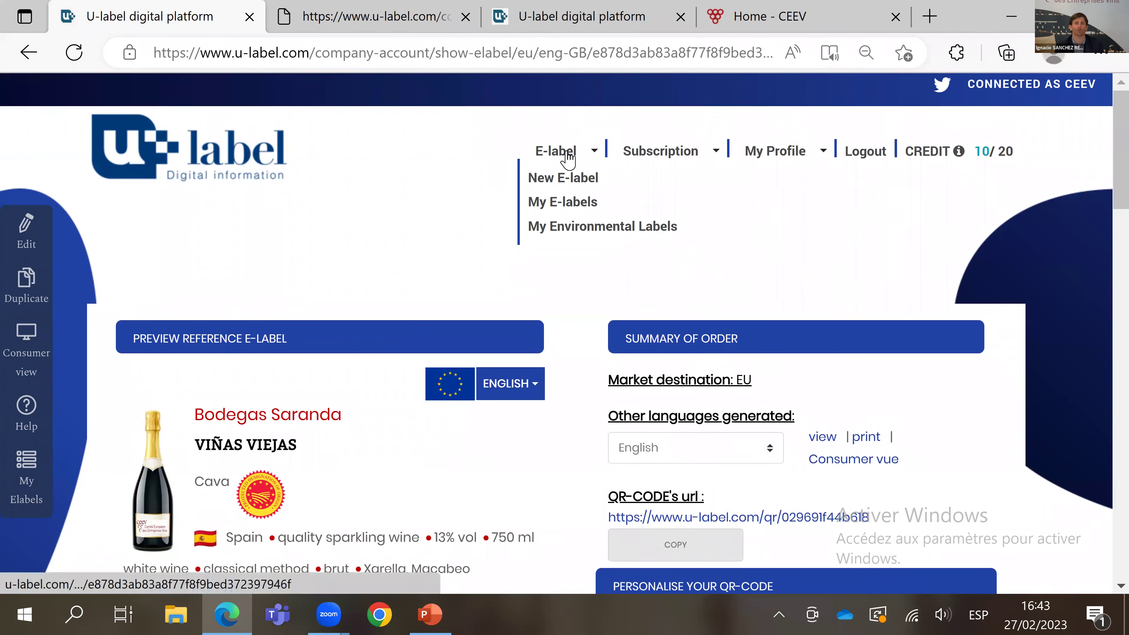
click(577, 202)
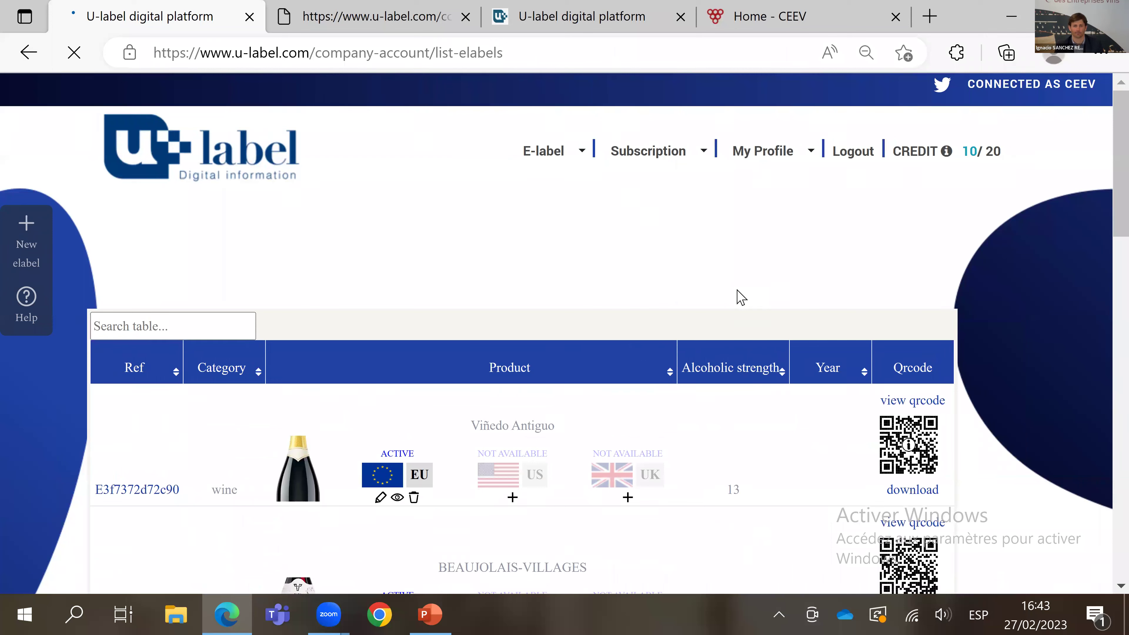
scroll(532, 348, down, 10)
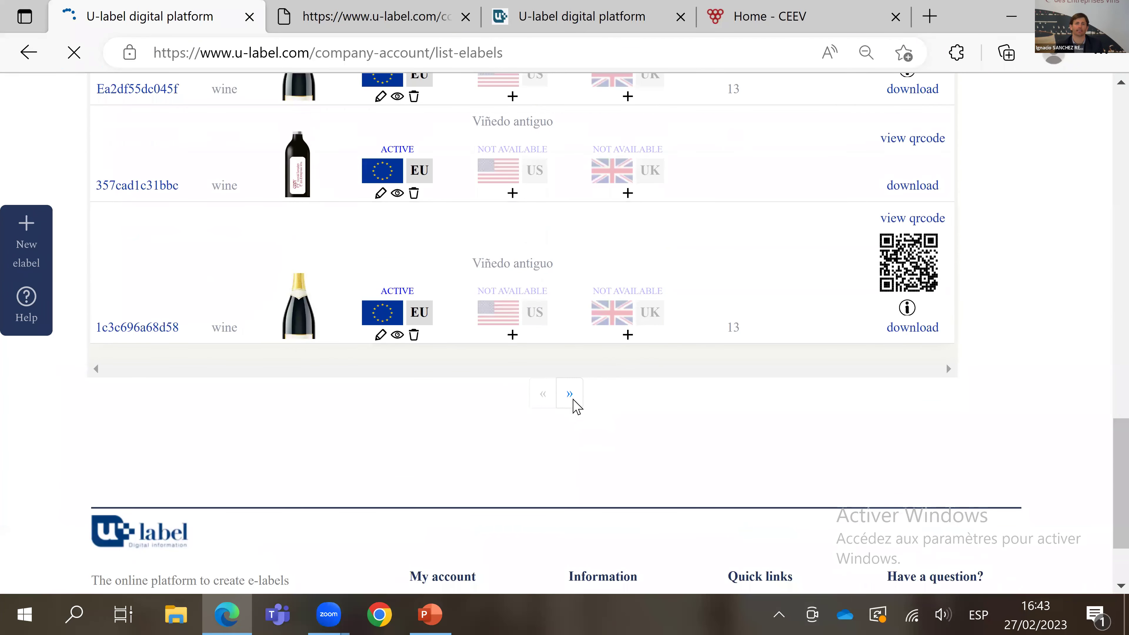
click(573, 450)
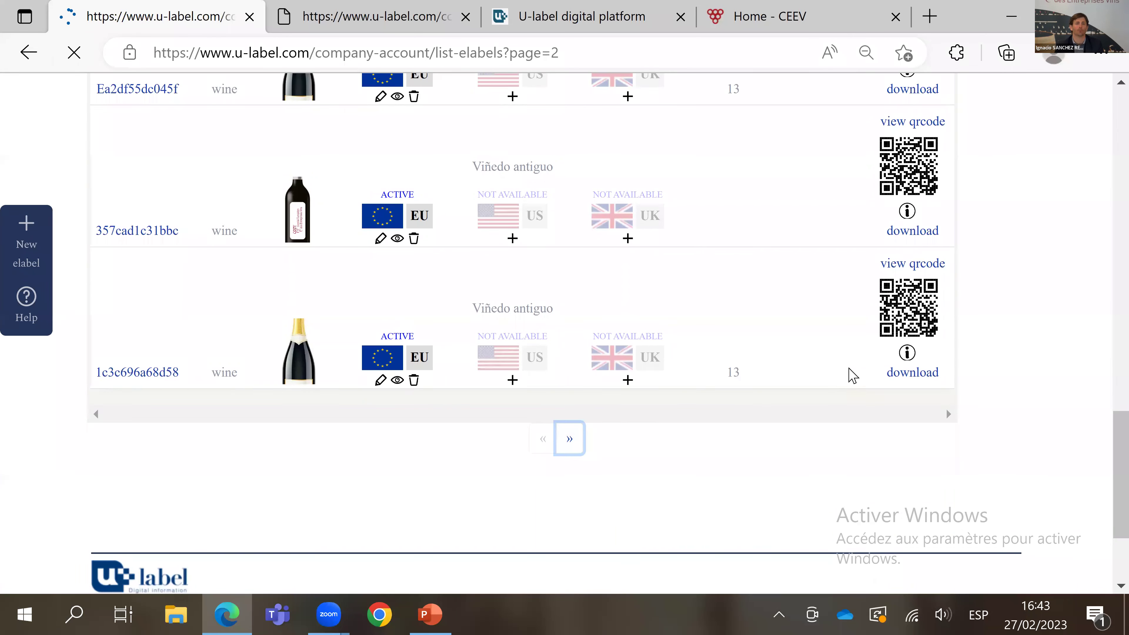
Step: Open the Viñas viejas e-label for editing with the option to add or remove a translation
scroll(850, 369, down, 10)
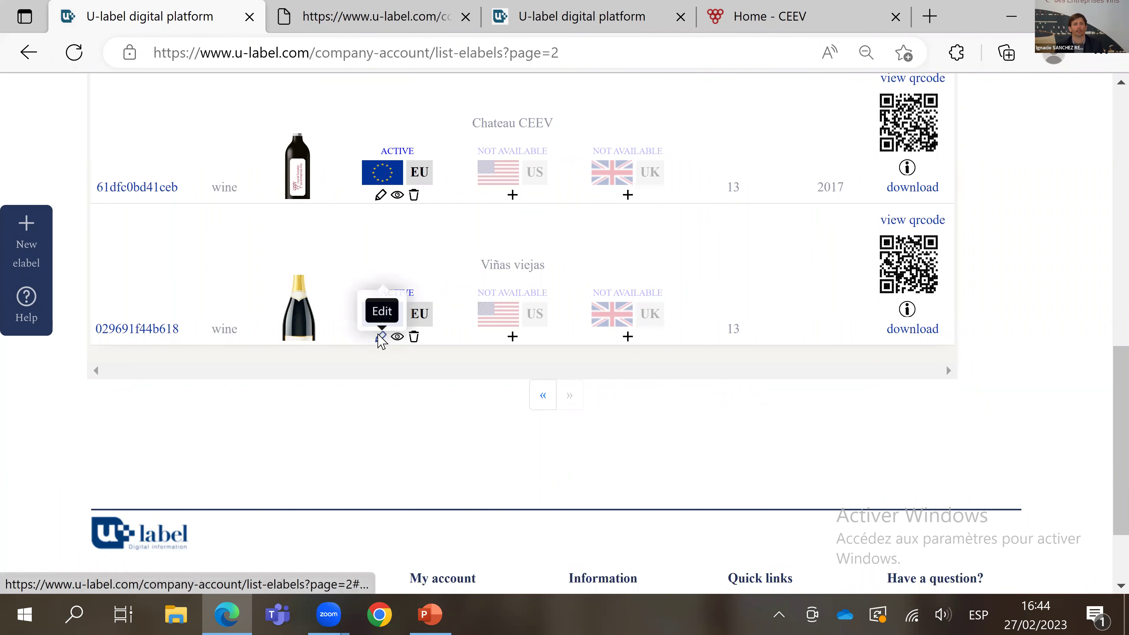
click(380, 336)
click(299, 225)
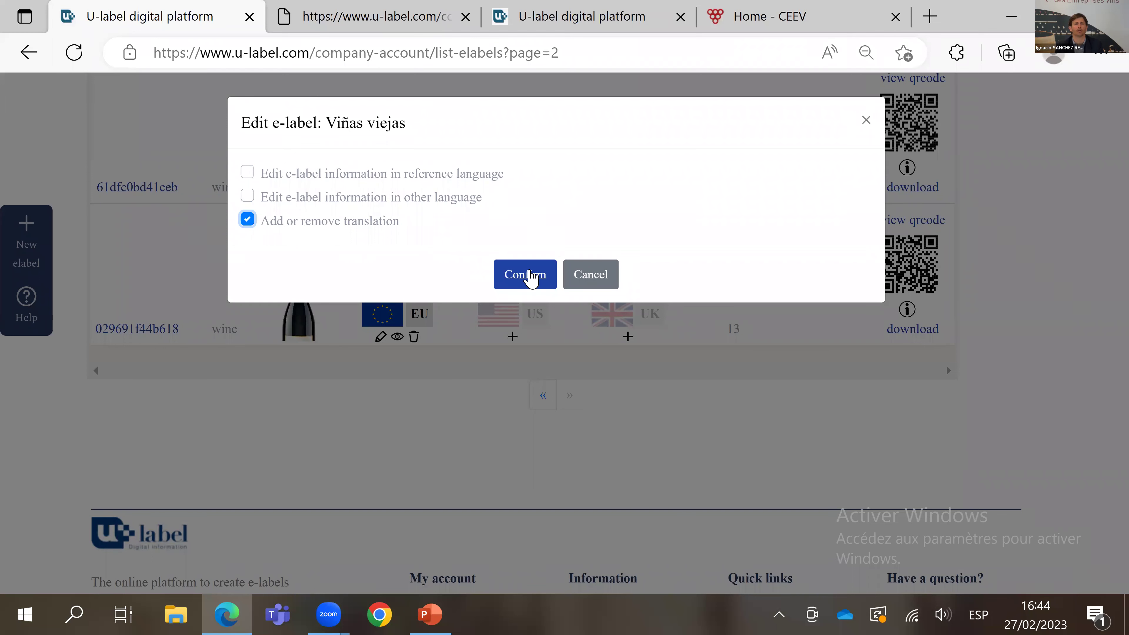
click(532, 278)
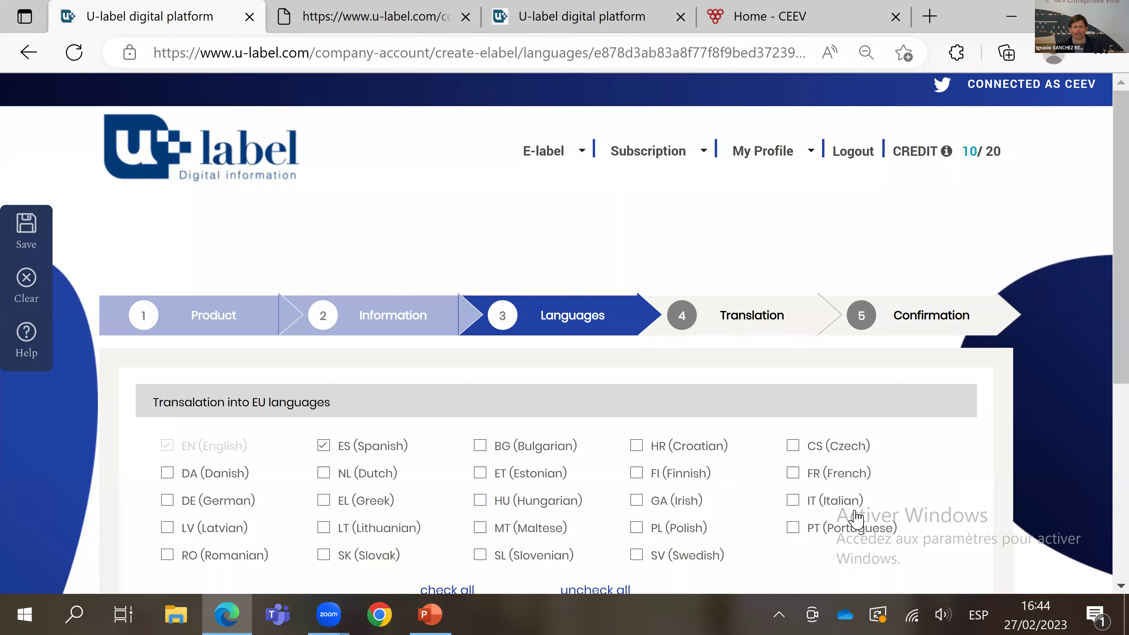
Step: Add Italian to the EU translation languages and continue to the translation stage
click(792, 500)
scroll(929, 462, down, 5)
click(834, 434)
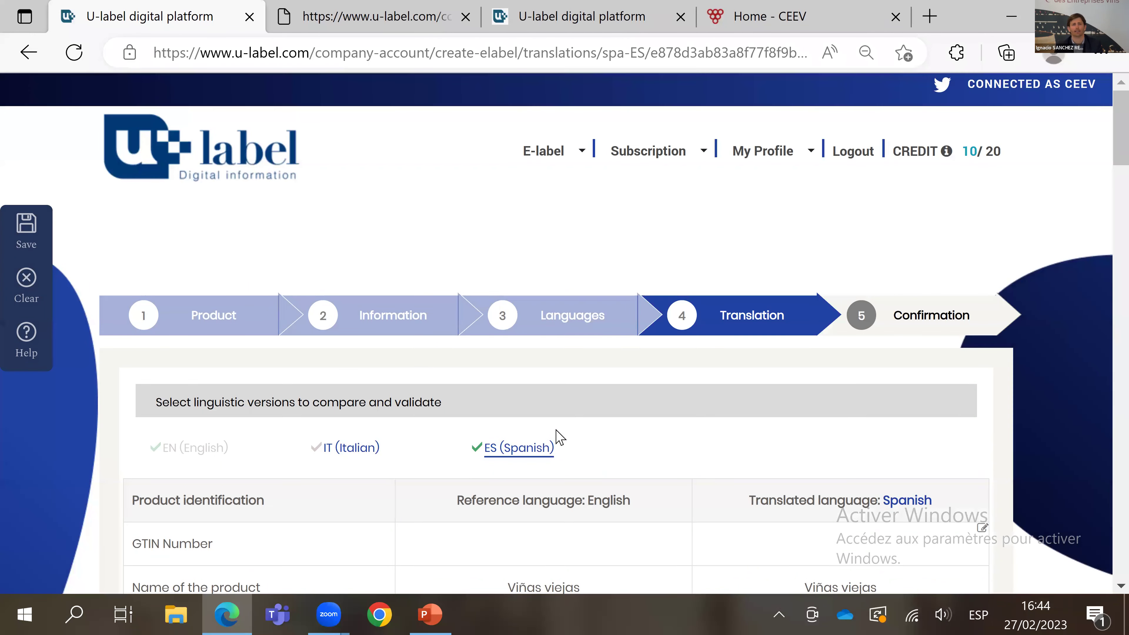
Step: Open the Italian version for comparison with the English reference and review its content down to the Sustainability section
click(349, 448)
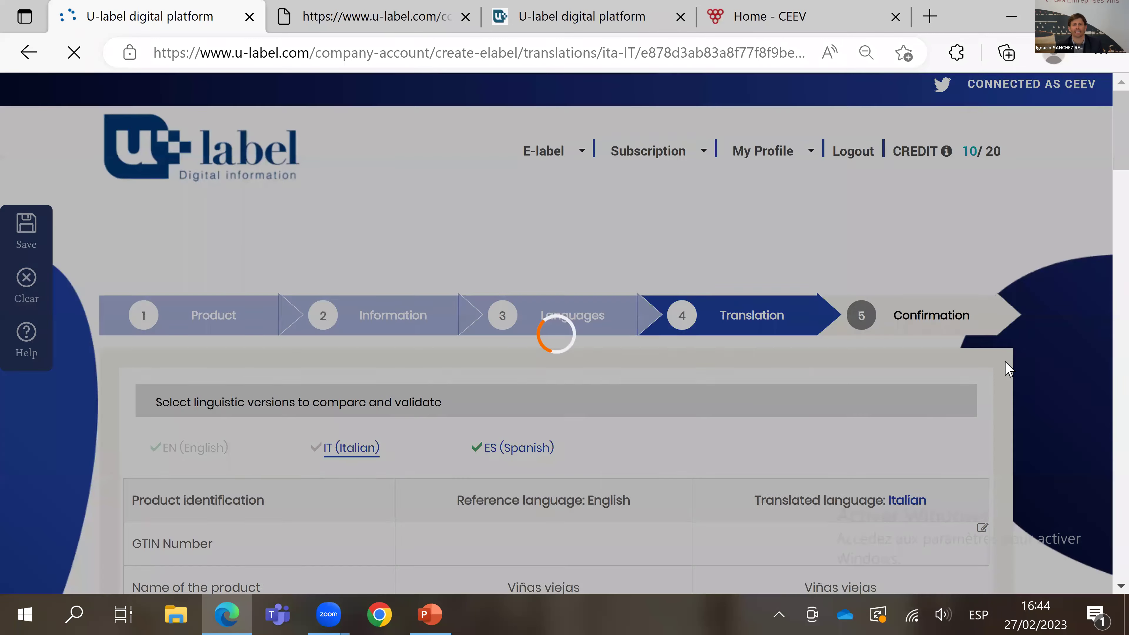
scroll(1042, 409, down, 1)
scroll(1041, 412, down, 20)
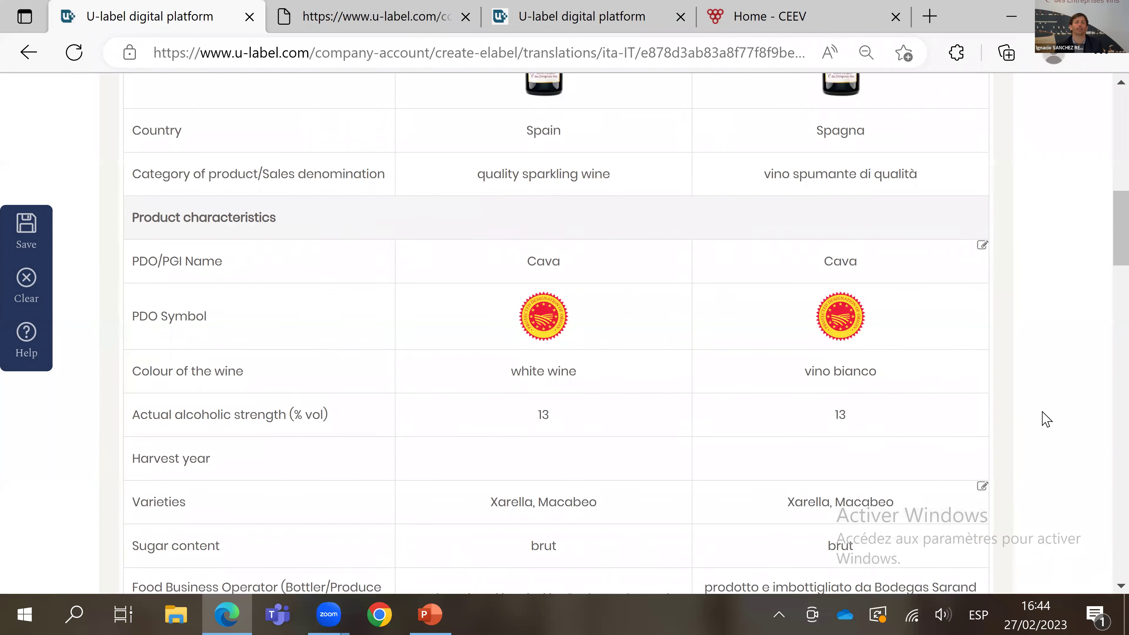
scroll(1047, 417, down, 12)
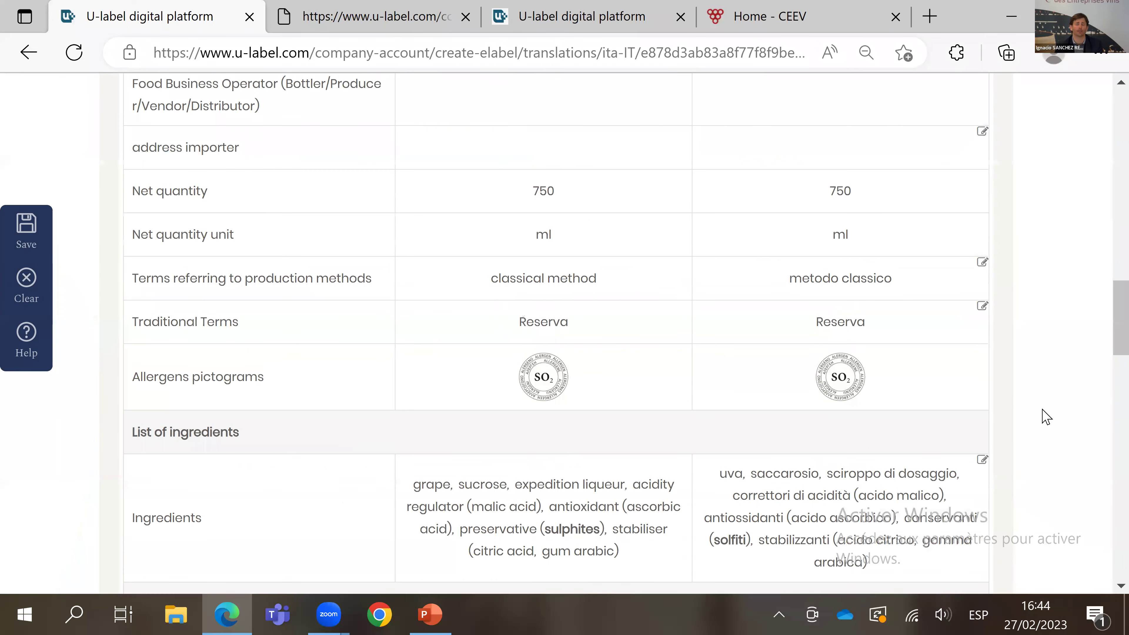
scroll(1046, 417, down, 10)
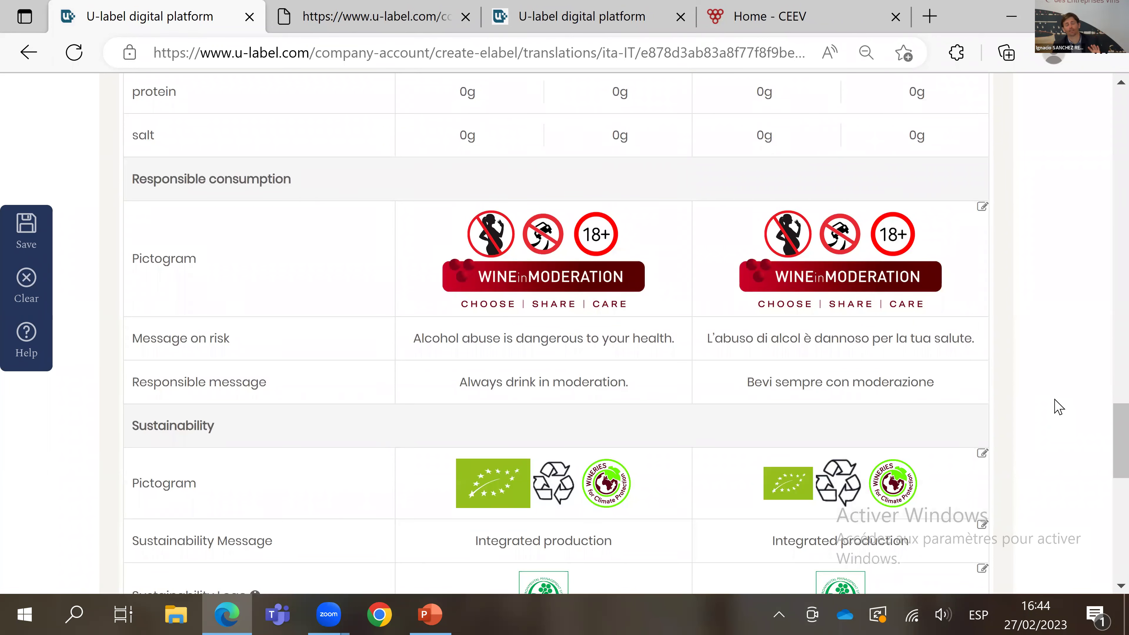
scroll(1058, 401, down, 3)
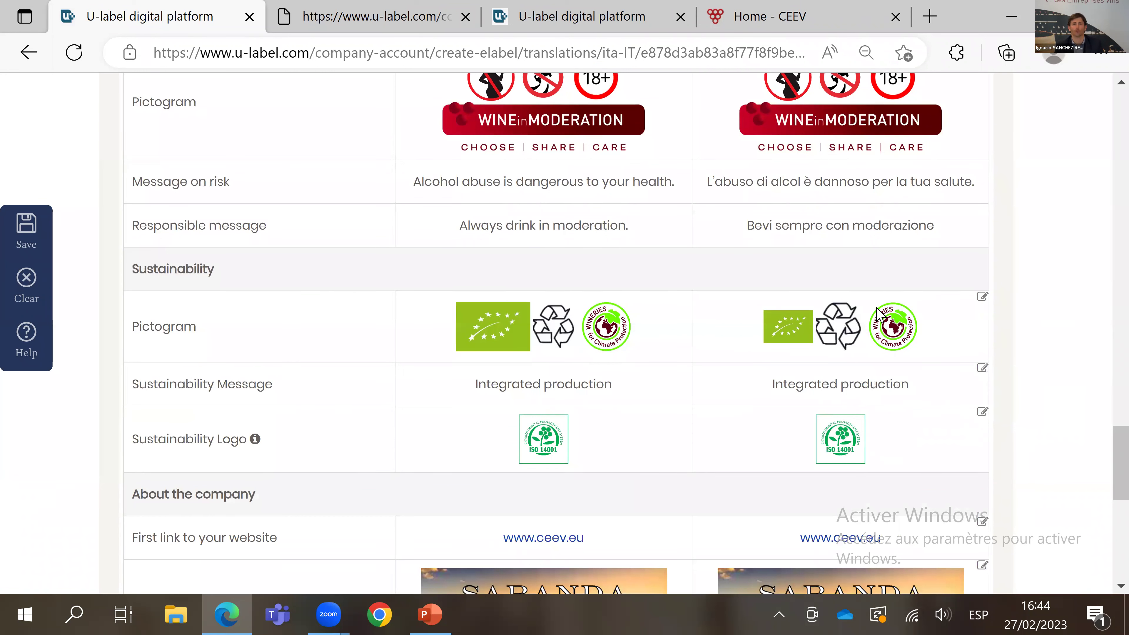
Step: Open the Italian version's sustainability pictograms for editing and look over the available choices
click(983, 297)
scroll(938, 294, down, 3)
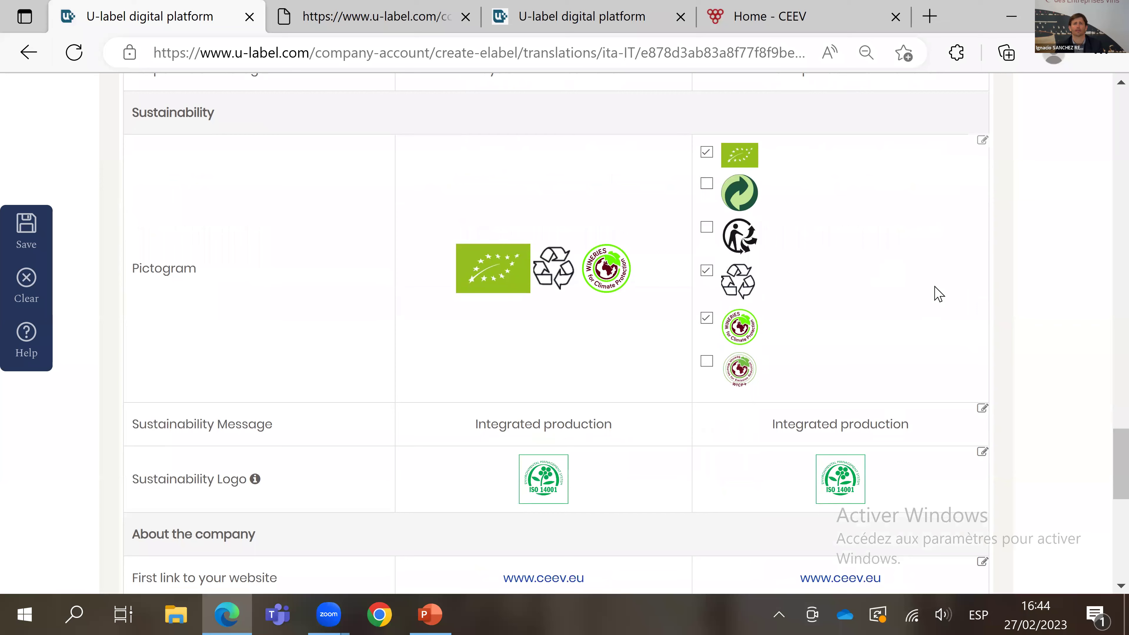
scroll(942, 285, up, 2)
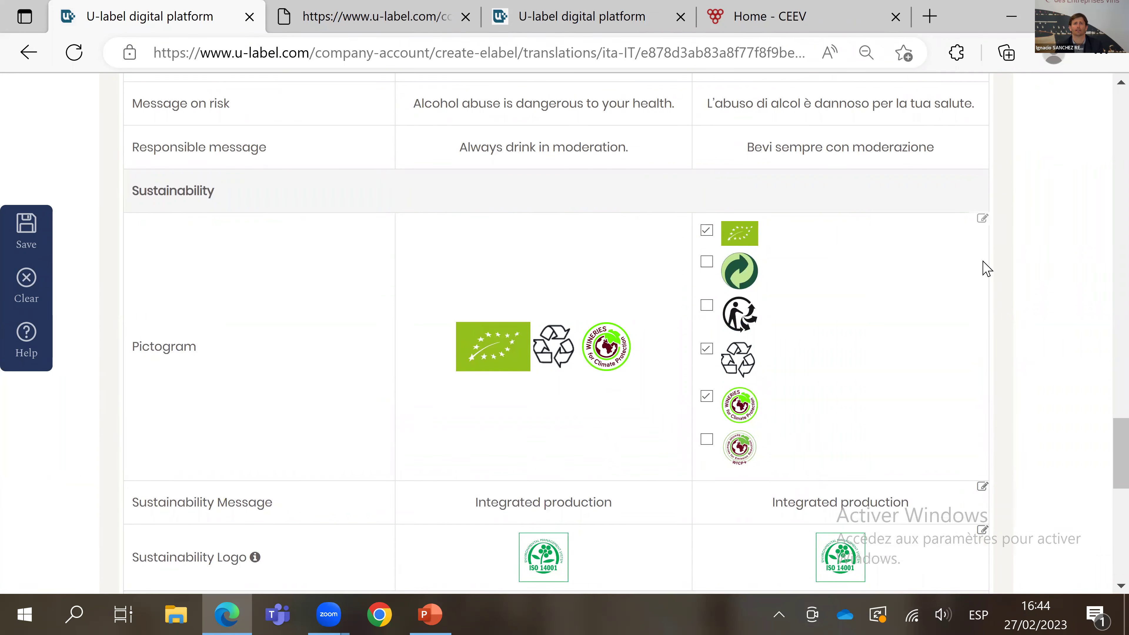
scroll(978, 391, down, 3)
scroll(990, 314, down, 2)
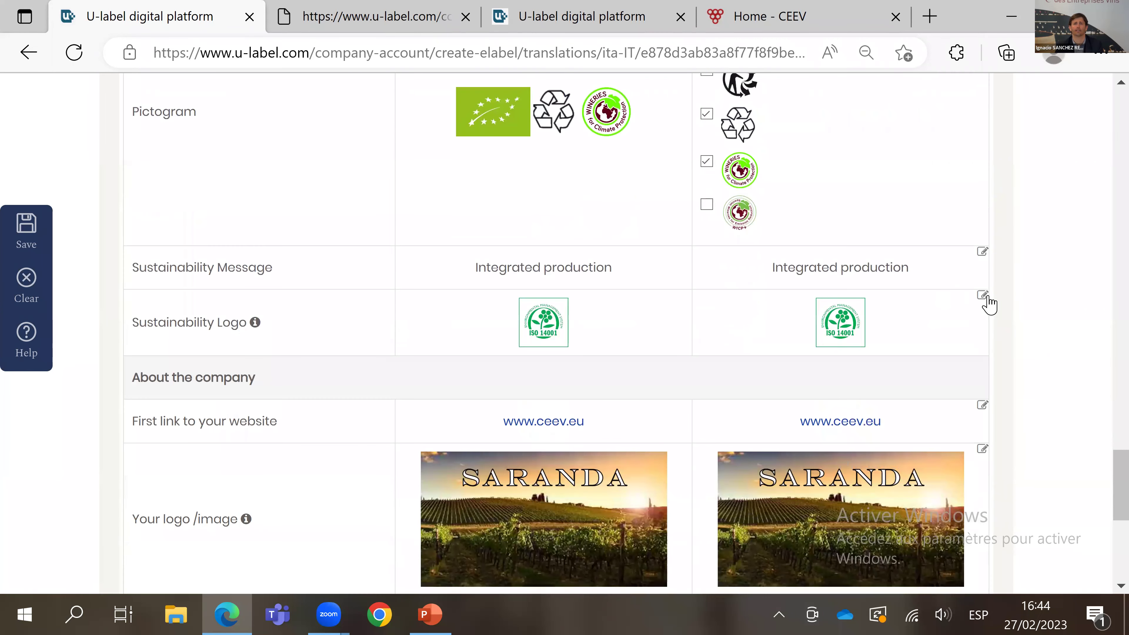
Step: Replace the Italian version's sustainability logo with the "IT environment" image and set it as a large image
click(984, 297)
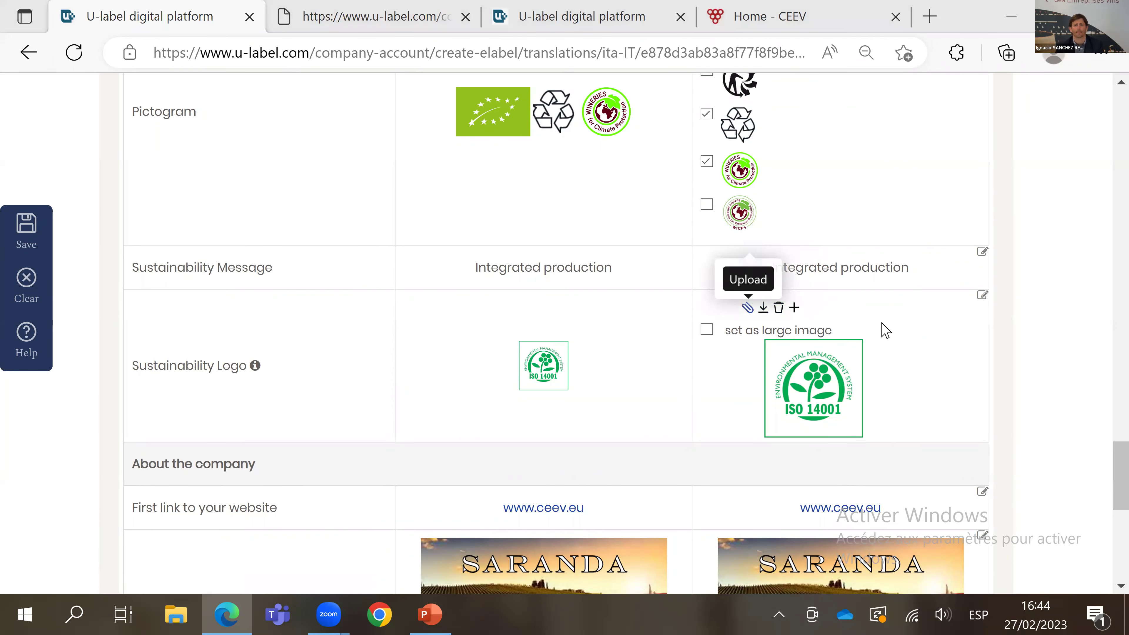
click(748, 307)
scroll(638, 300, down, 6)
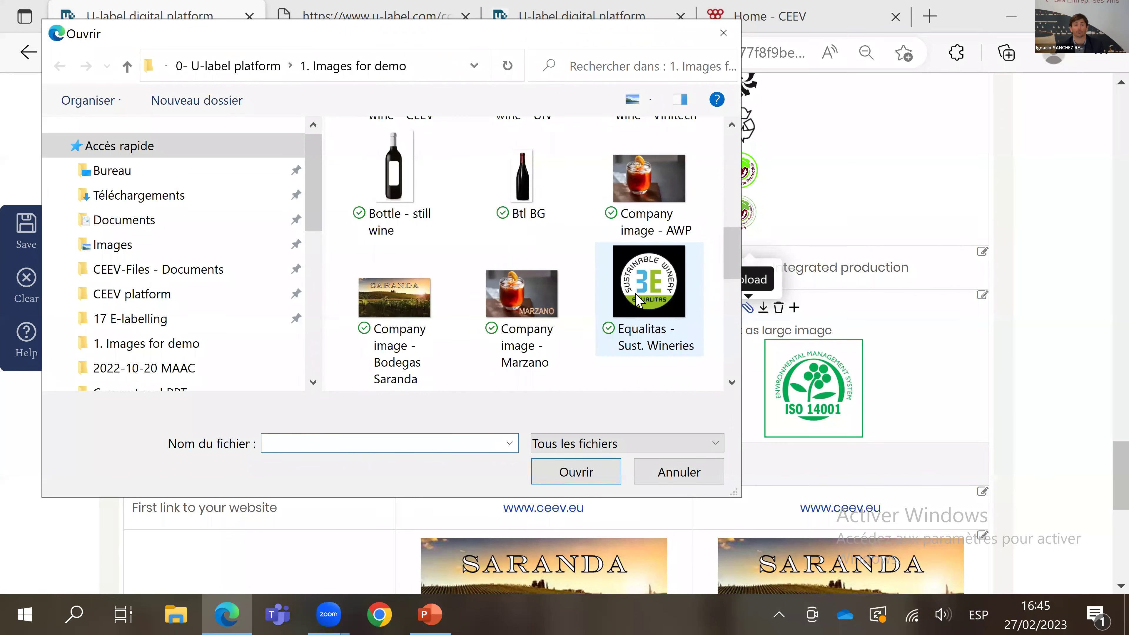
scroll(639, 300, down, 1)
click(666, 334)
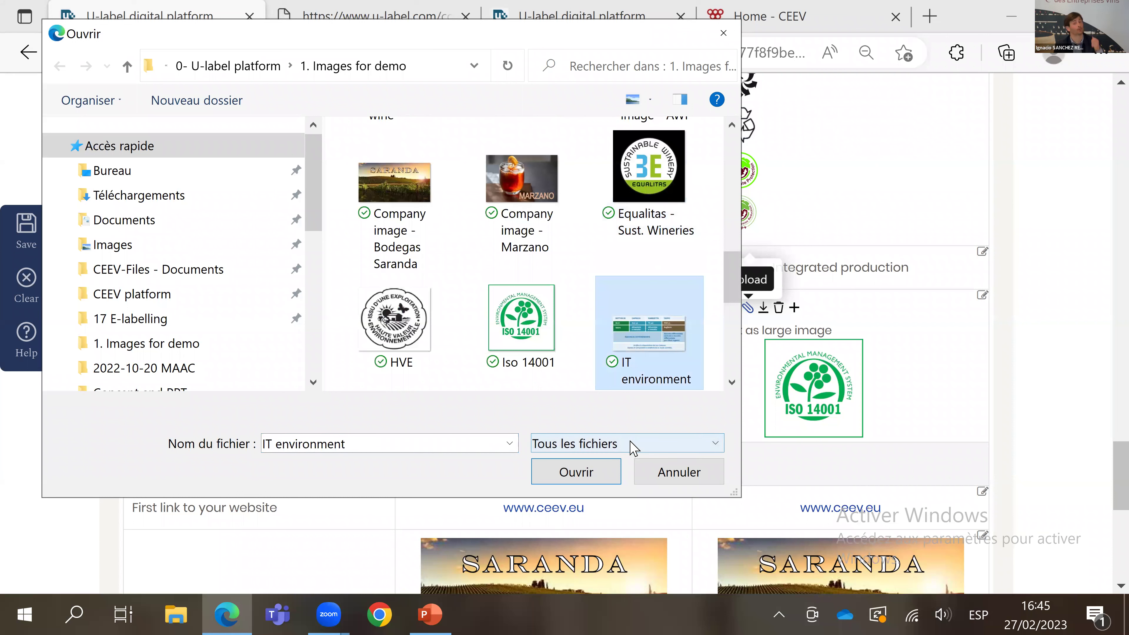
click(583, 475)
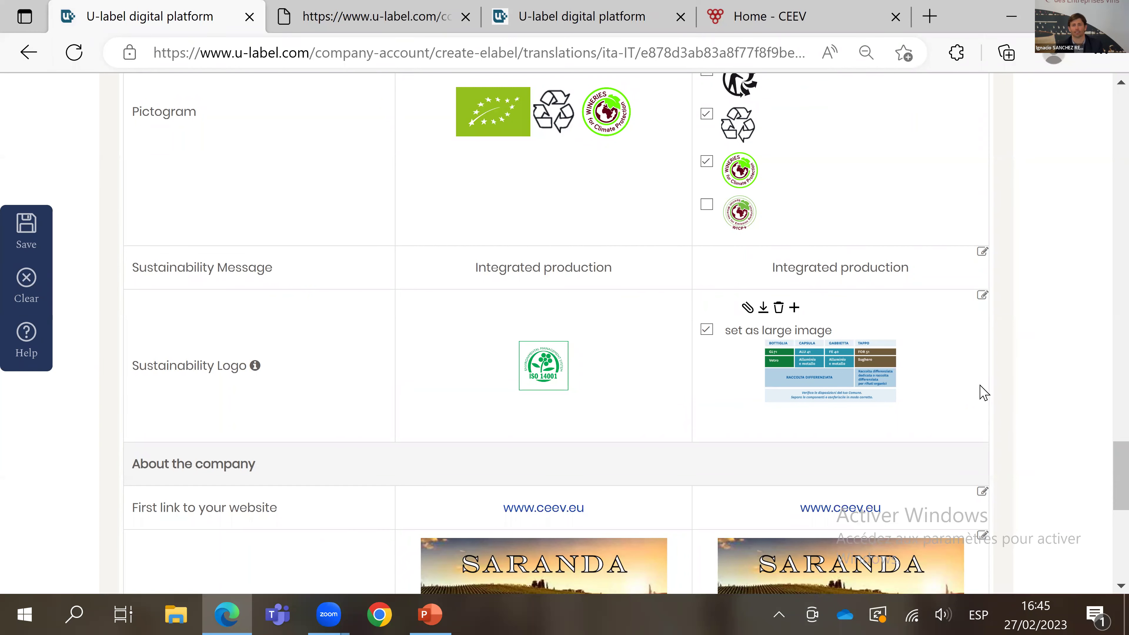
Step: Validate the Italian translation and confirm the updated e-label
scroll(981, 396, down, 1)
scroll(981, 395, down, 10)
click(832, 239)
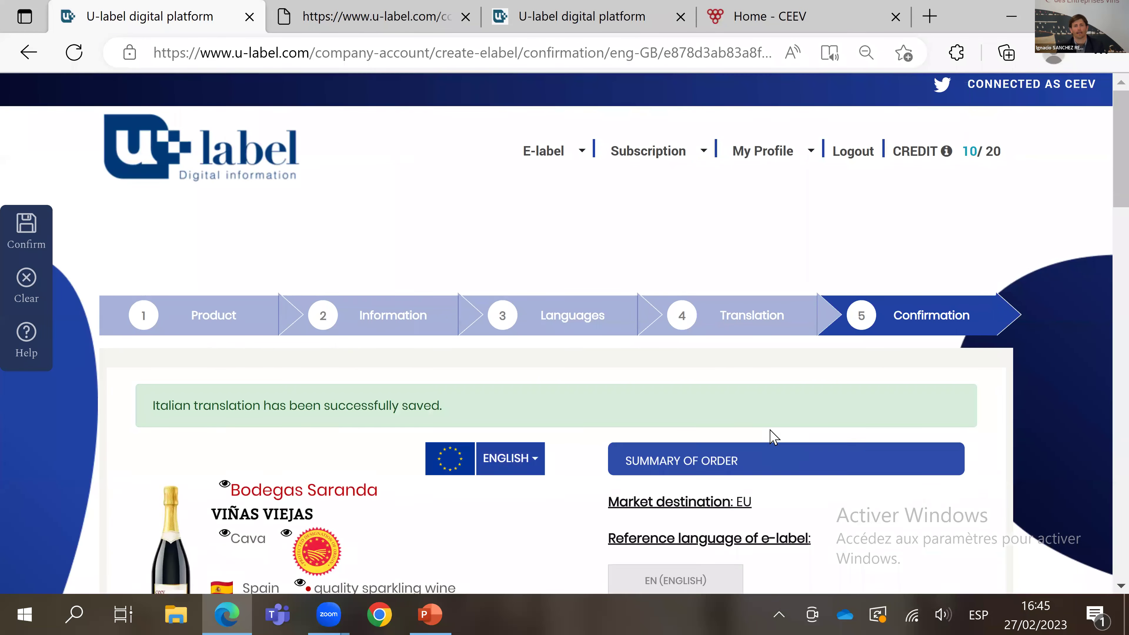
scroll(775, 438, down, 8)
click(885, 337)
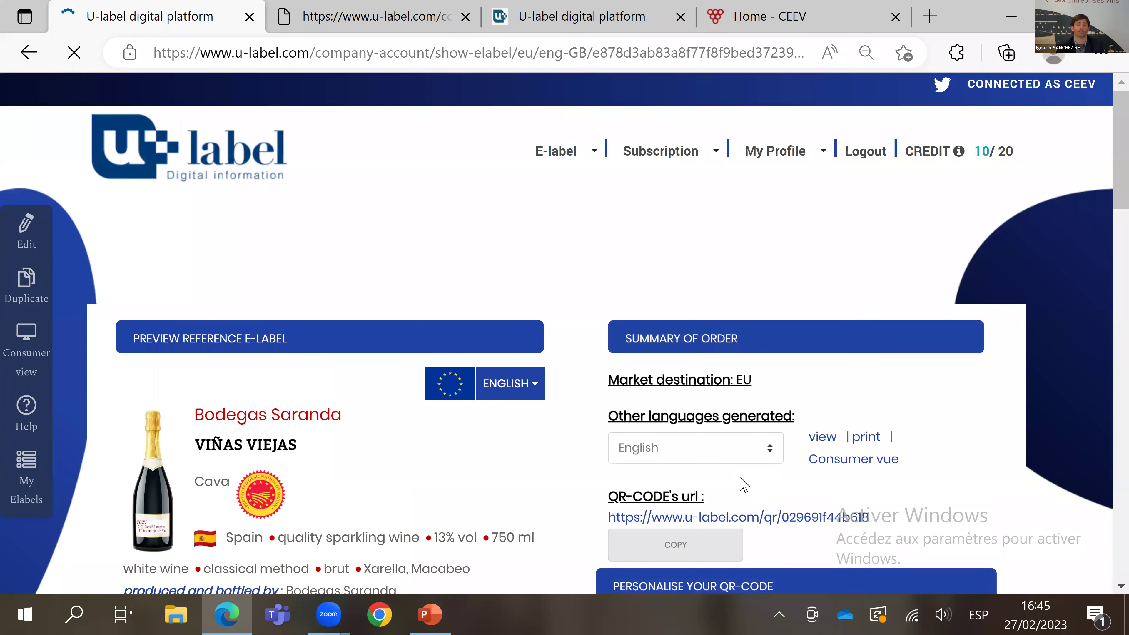
Step: Reload the e-label's public consumer page, switch it to Italian and check its content down to the sustainability section
scroll(744, 484, down, 5)
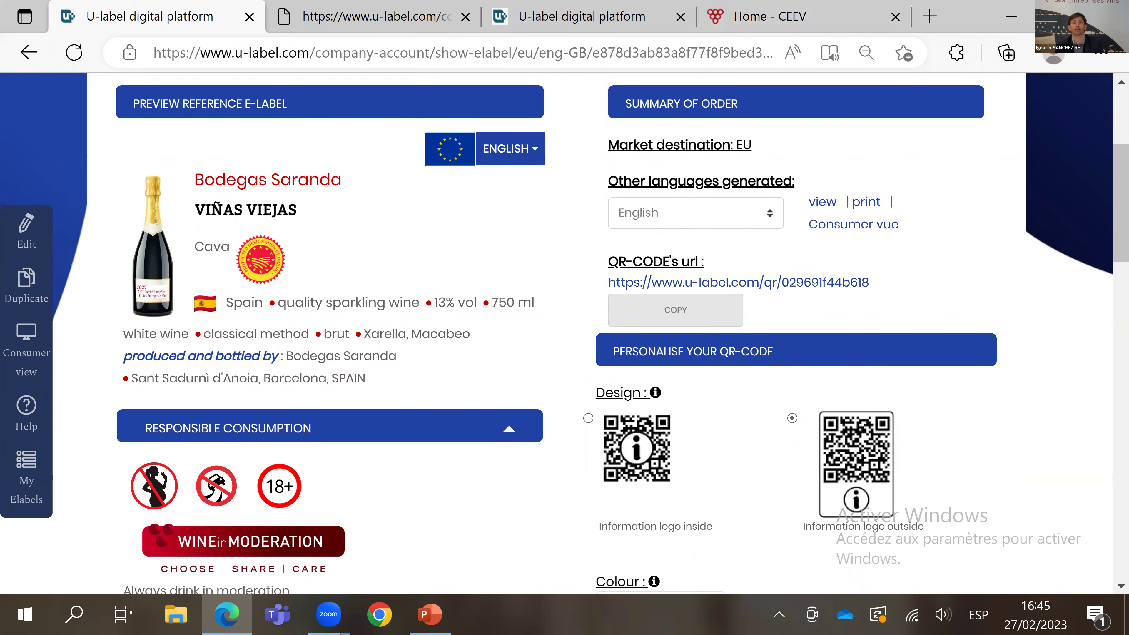
click(413, 20)
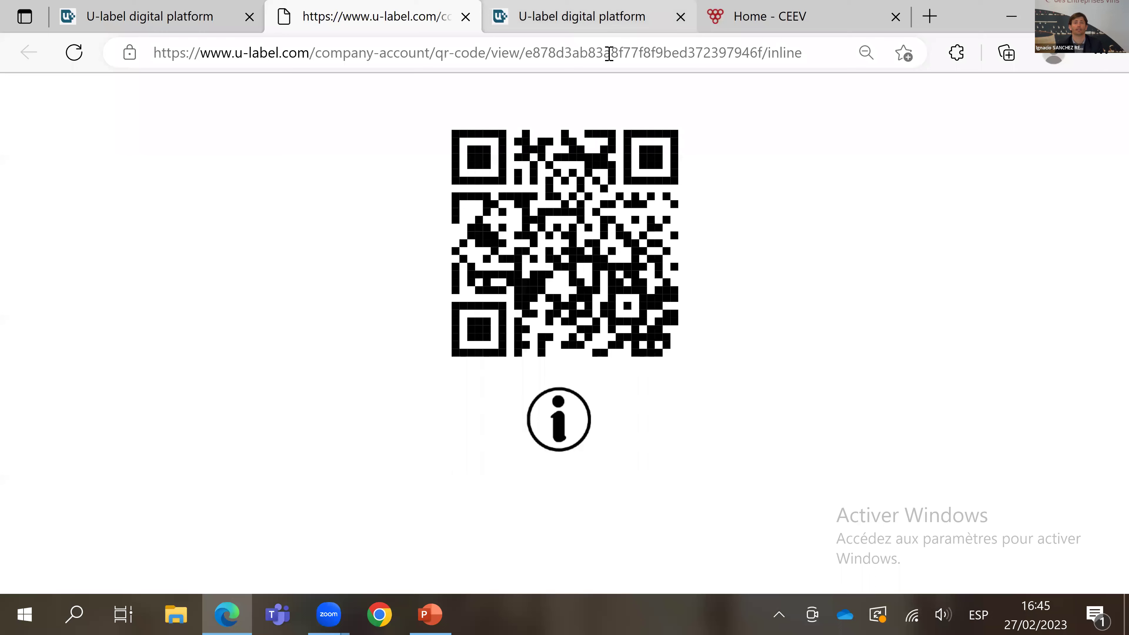
click(609, 18)
click(987, 92)
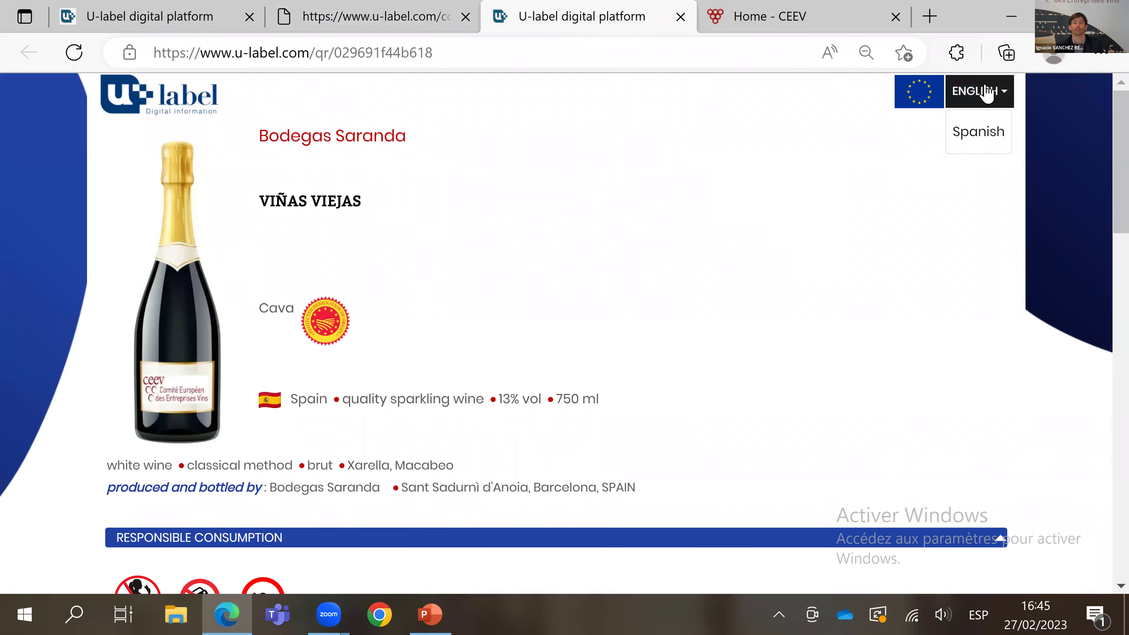
click(74, 48)
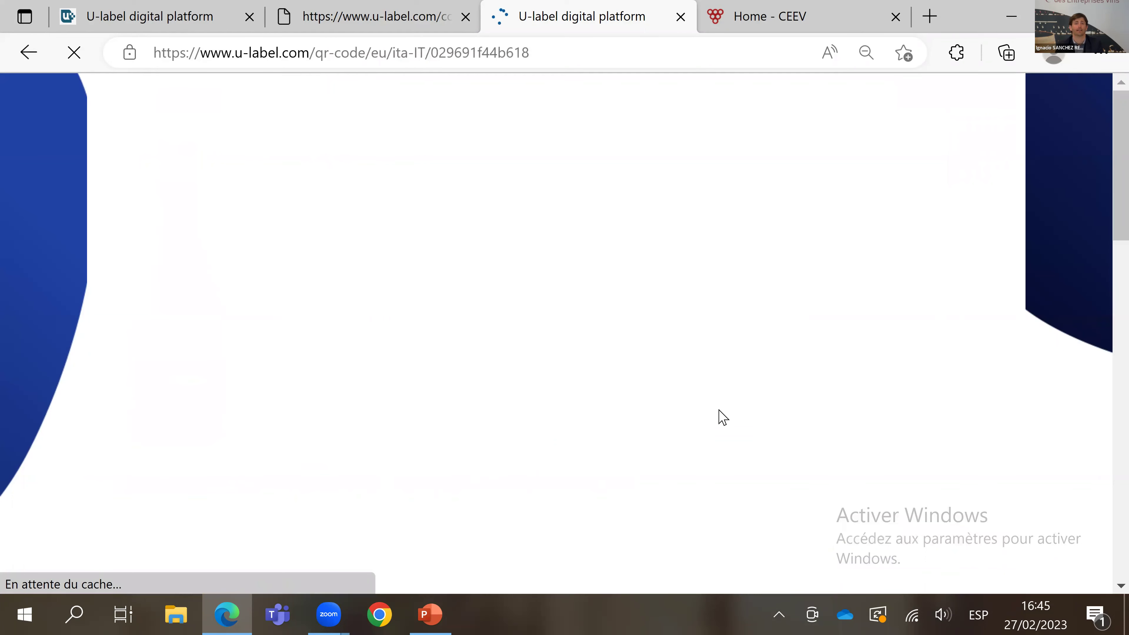
scroll(723, 418, down, 10)
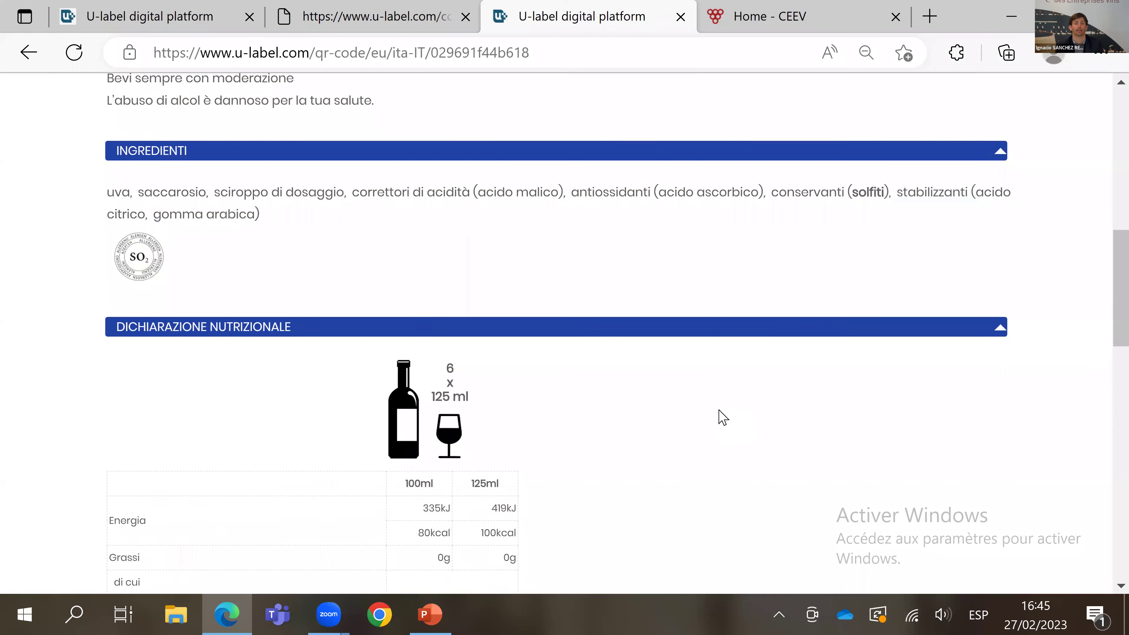
scroll(723, 418, down, 9)
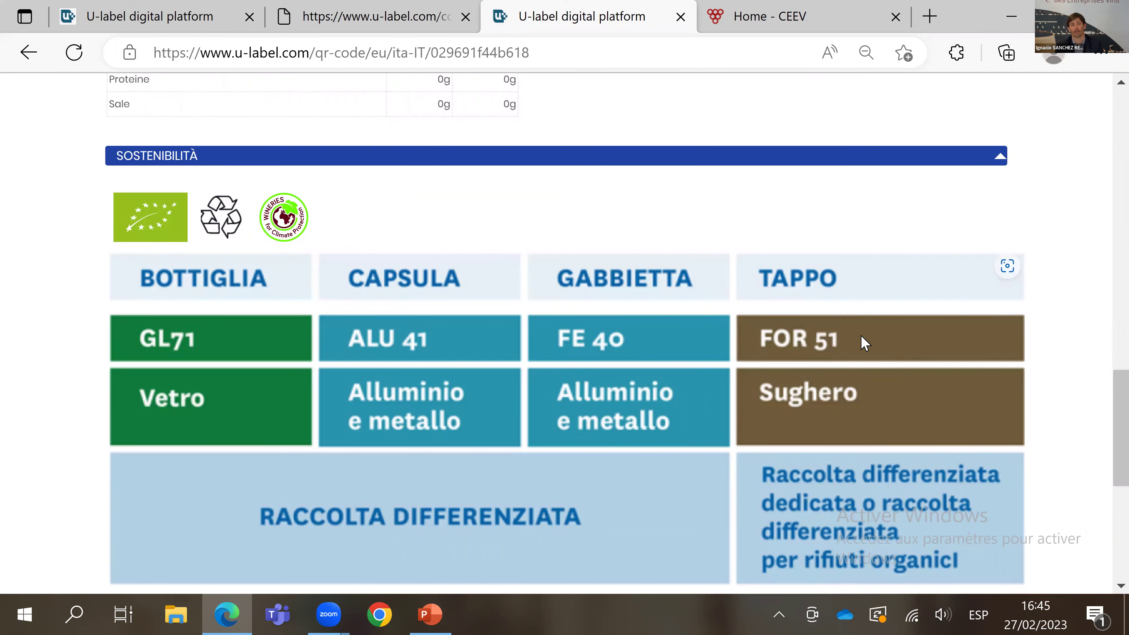
Step: Return to the e-label's account page and select the QR-code design with the information logo outside
click(173, 18)
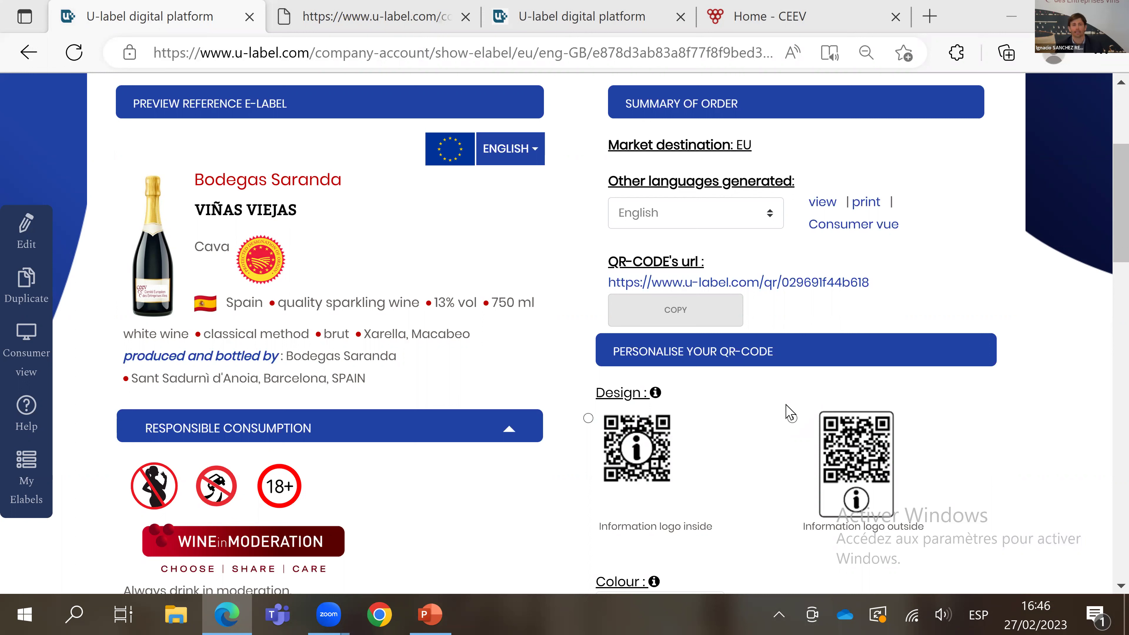
click(792, 417)
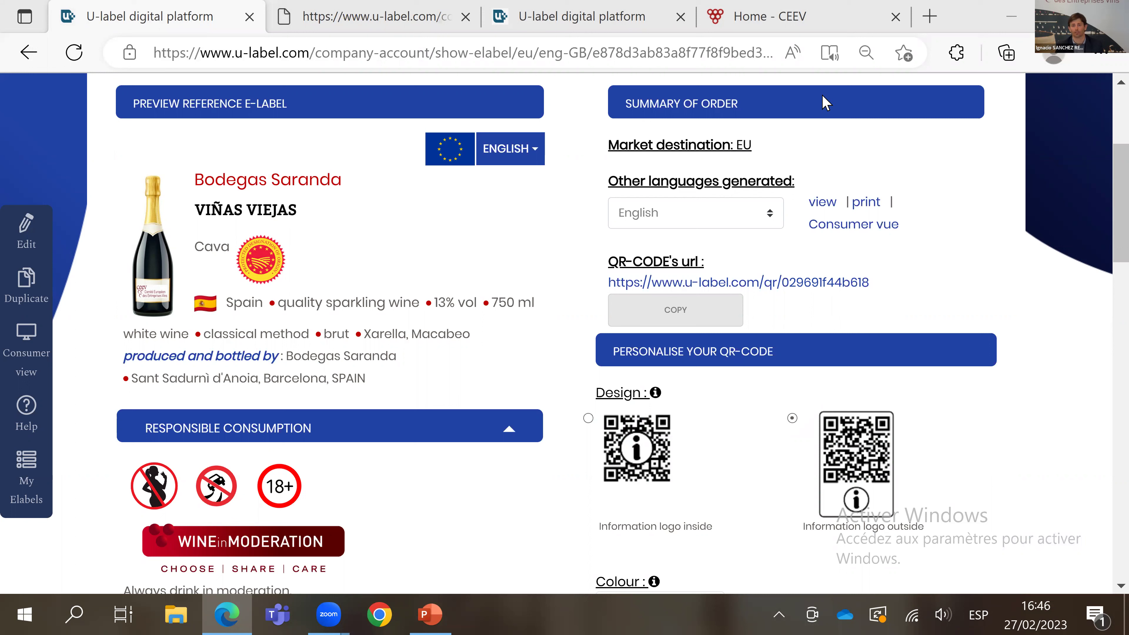